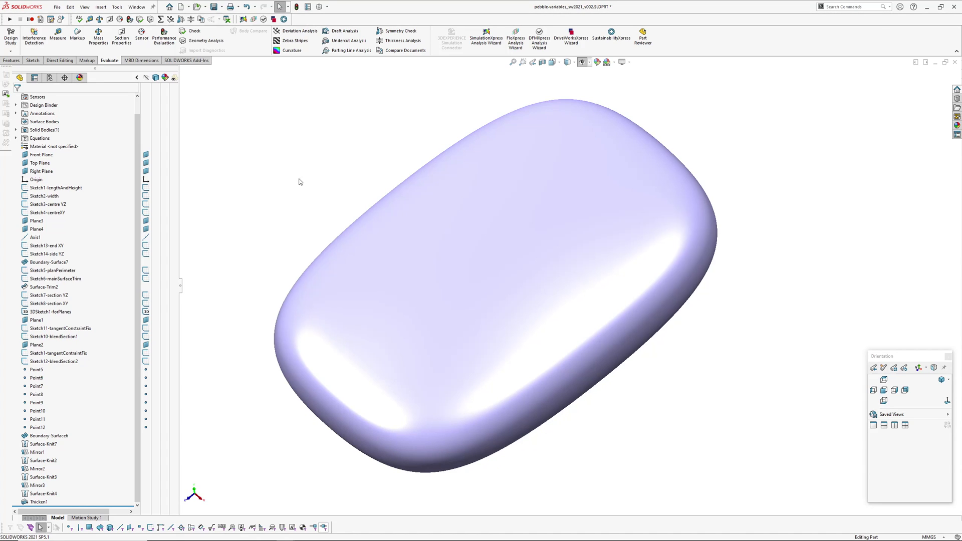
# Roll the finished pebble model back to just after Sketch1-lengthAndHeight and show that sketch's dimensions.
pyautogui.moveTo(300, 182); pyautogui.dragTo(727, 256, button='middle')
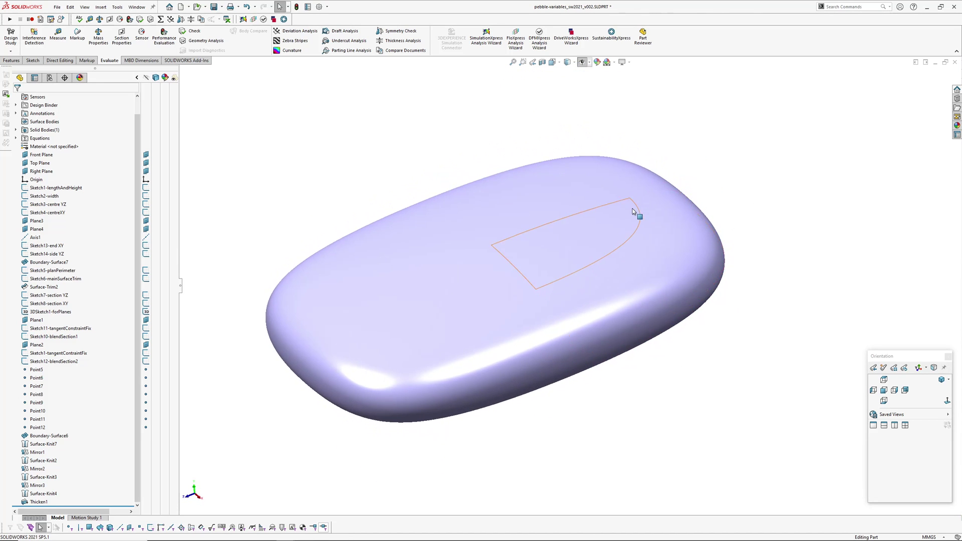
pyautogui.moveTo(633, 208); pyautogui.dragTo(707, 436, button='middle')
pyautogui.press('Escape')
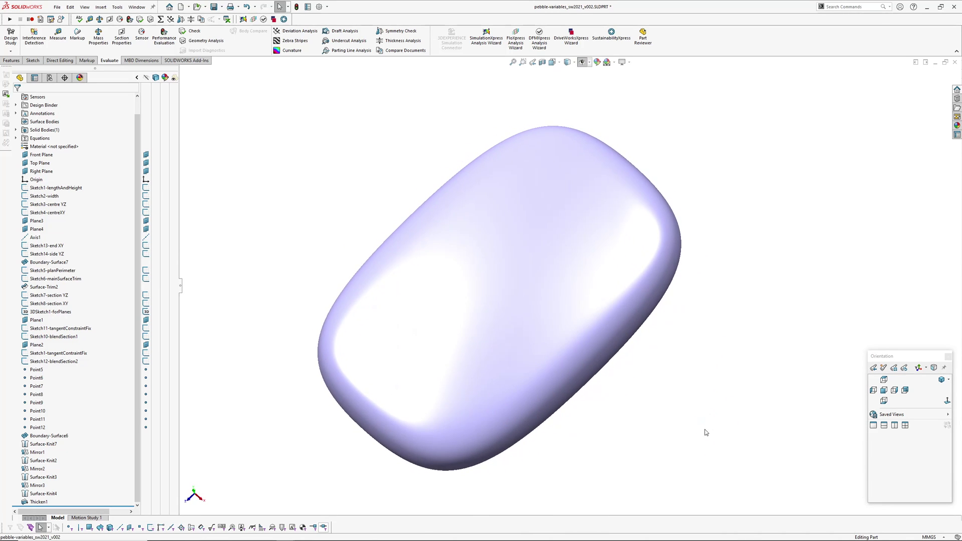
pyautogui.moveTo(60, 506); pyautogui.dragTo(52, 190)
pyautogui.doubleClick(52, 190)
pyautogui.moveTo(419, 299)
pyautogui.mouseDown(button='middle')
pyautogui.moveTo(439, 226)
pyautogui.moveTo(393, 222)
pyautogui.mouseUp(button='middle')
pyautogui.keyDown('ctrl'); pyautogui.moveTo(571, 214); pyautogui.dragTo(581, 251, button='middle'); pyautogui.keyUp('ctrl')
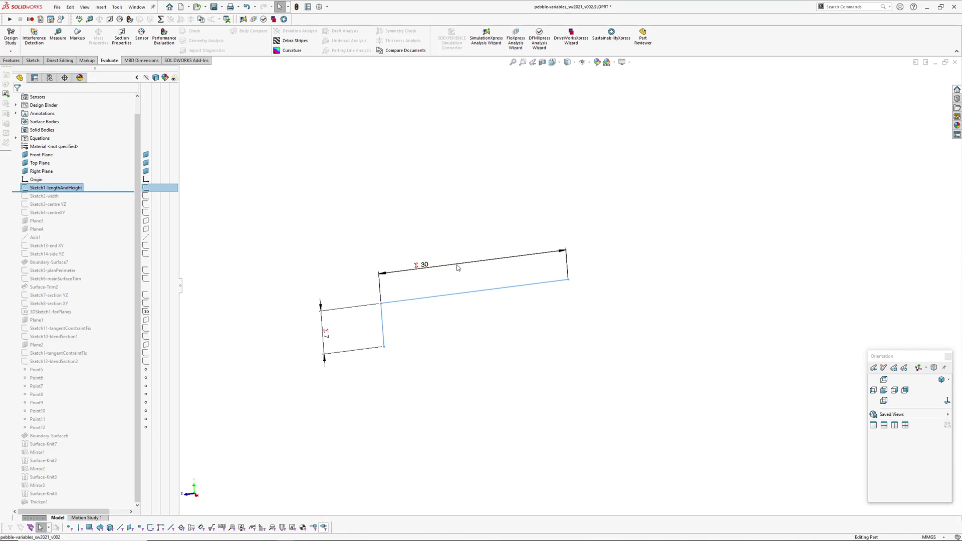
# Roll the model forward one feature at a time through Sketch2-width, Sketch3-centre YZ and Sketch4-centreXY.
pyautogui.moveTo(102, 192); pyautogui.dragTo(103, 201)
pyautogui.keyDown('ctrl'); pyautogui.moveTo(533, 339); pyautogui.dragTo(551, 320, button='middle'); pyautogui.keyUp('ctrl')
pyautogui.moveTo(80, 200); pyautogui.dragTo(80, 208)
pyautogui.moveTo(483, 283)
pyautogui.mouseDown(button='middle')
pyautogui.moveTo(436, 255)
pyautogui.moveTo(472, 249)
pyautogui.mouseUp(button='middle')
pyautogui.moveTo(83, 208); pyautogui.dragTo(83, 216)
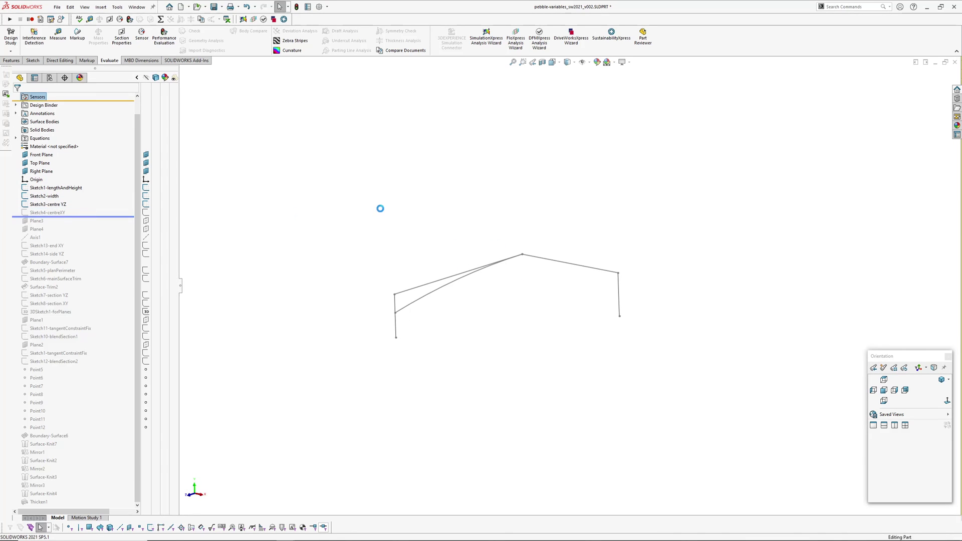
# Examine the centre curves of Sketch3-centre YZ and Sketch4-centreXY and how they meet at the peak.
pyautogui.moveTo(521, 266); pyautogui.dragTo(538, 275, button='middle')
pyautogui.click(48, 203)
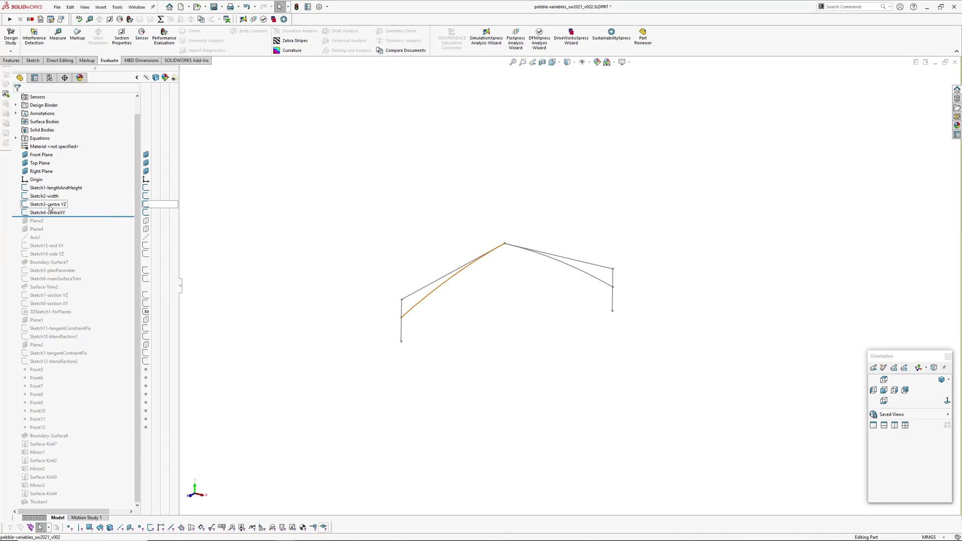
pyautogui.moveTo(471, 321)
pyautogui.mouseDown(button='middle')
pyautogui.moveTo(410, 301)
pyautogui.moveTo(453, 300)
pyautogui.moveTo(446, 296)
pyautogui.mouseUp(button='middle')
pyautogui.click(68, 214)
pyautogui.moveTo(626, 321); pyautogui.dragTo(444, 232, button='middle')
pyautogui.moveTo(556, 255)
pyautogui.mouseDown(button='middle')
pyautogui.moveTo(502, 266)
pyautogui.moveTo(513, 245)
pyautogui.moveTo(581, 291)
pyautogui.moveTo(560, 277)
pyautogui.moveTo(574, 276)
pyautogui.mouseUp(button='middle')
pyautogui.click(490, 273)
pyautogui.moveTo(490, 272); pyautogui.dragTo(441, 268, button='middle')
# Roll the model forward to include Plane3 and highlight it at the end of the centre YZ curve.
pyautogui.moveTo(83, 216); pyautogui.dragTo(83, 224)
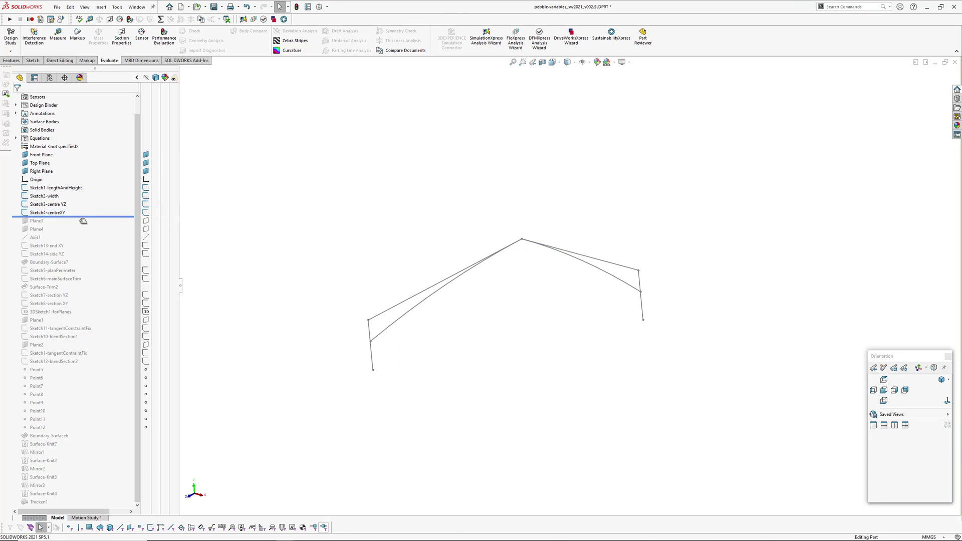
pyautogui.click(38, 221)
pyautogui.scroll(-4, 382, 346)
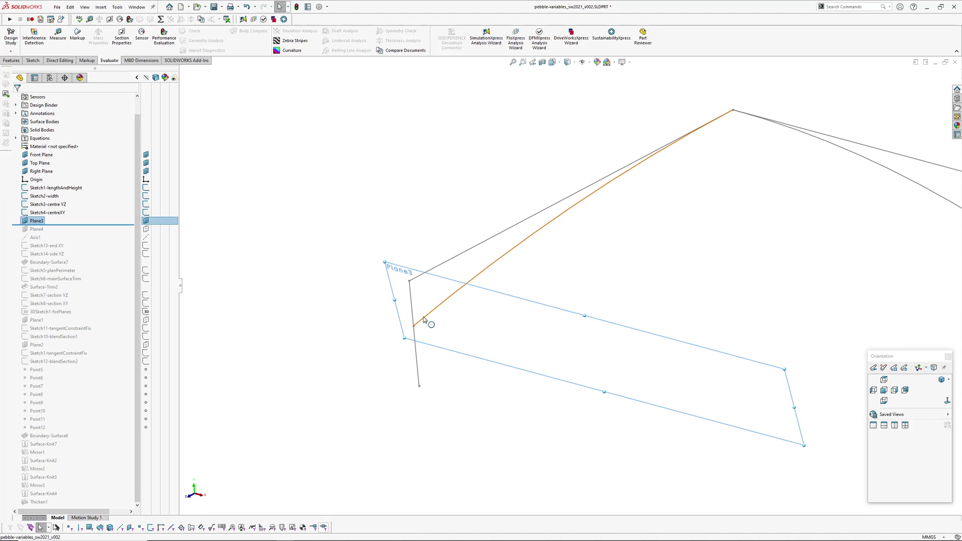
pyautogui.scroll(3, 423, 326)
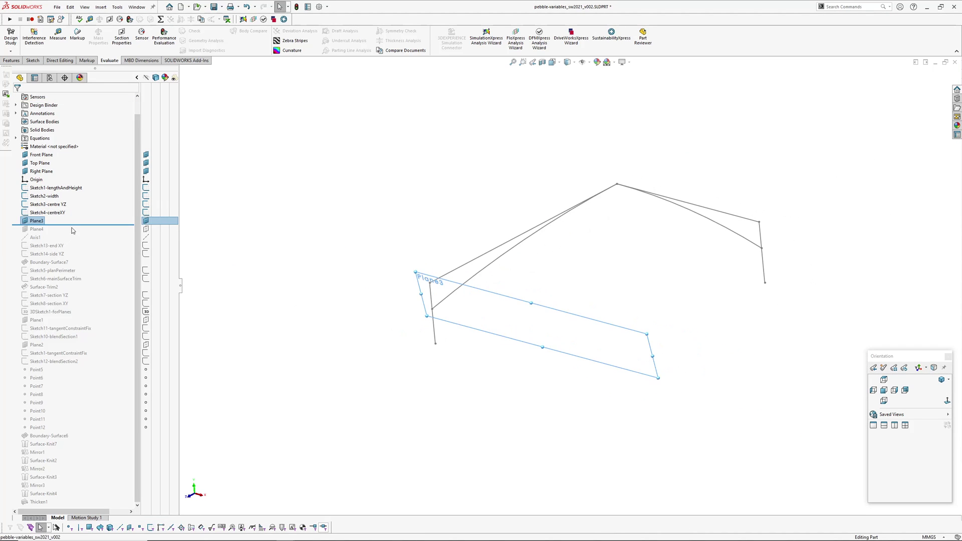
# Roll the model forward to include Plane4 and review the curve and endpoint references in its definition.
pyautogui.moveTo(70, 225); pyautogui.dragTo(70, 233)
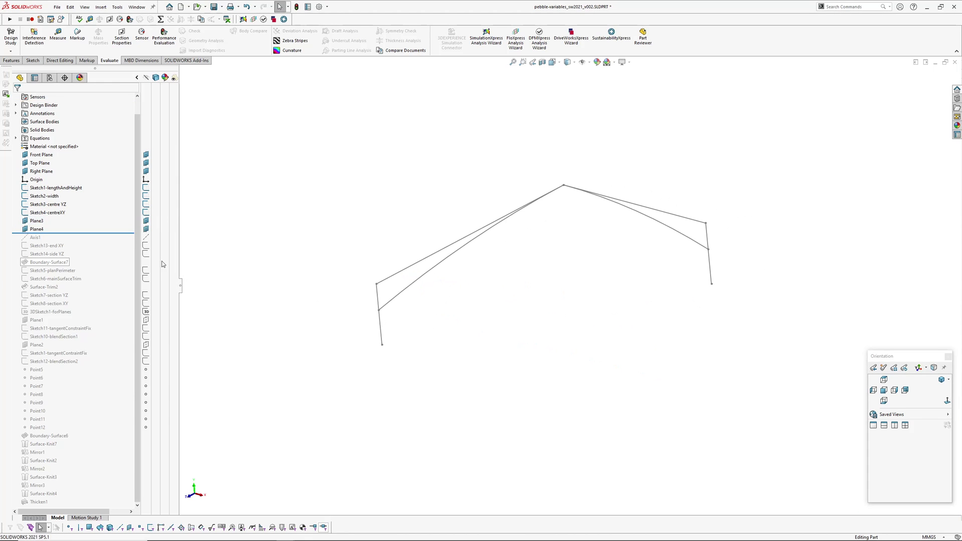
pyautogui.click(36, 228)
pyautogui.click(713, 202)
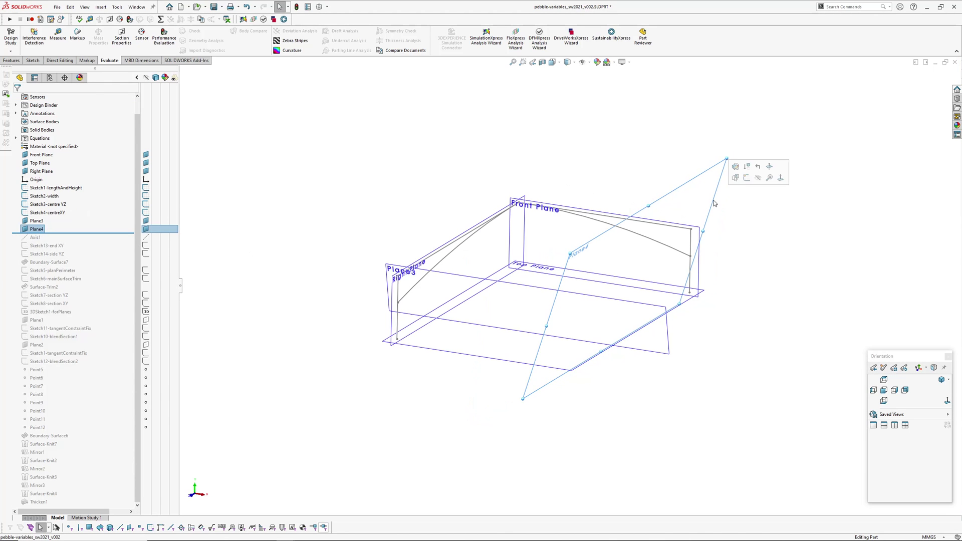
pyautogui.click(735, 168)
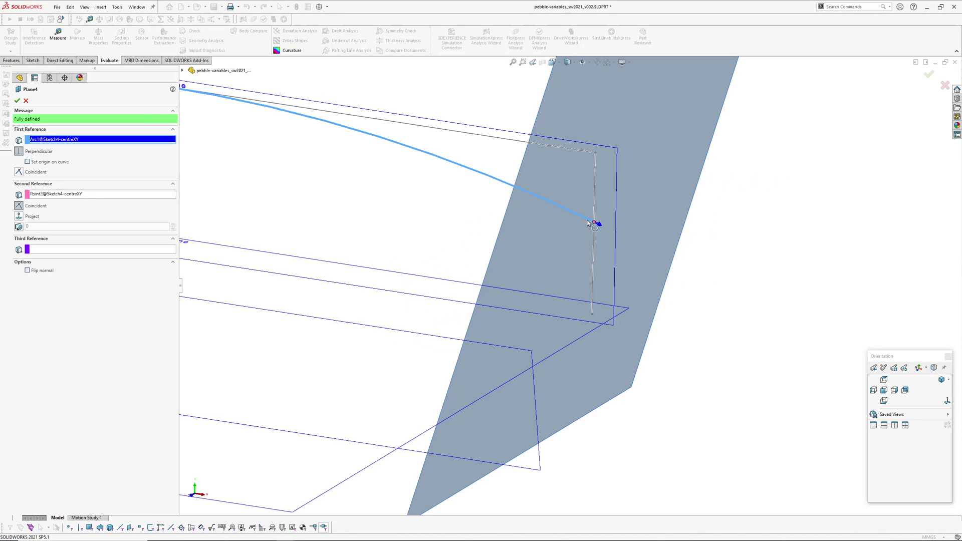
pyautogui.scroll(3, 592, 224)
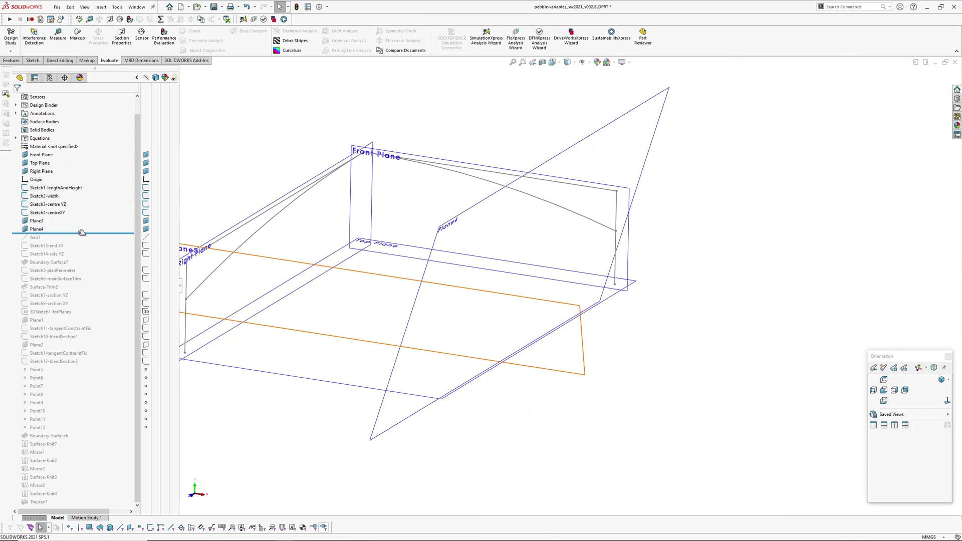
# Roll the model forward to include Axis1 and highlight Plane3 and Plane4, whose intersection it follows.
pyautogui.moveTo(82, 232); pyautogui.dragTo(82, 241)
pyautogui.click(38, 220)
pyautogui.keyDown('ctrl'); pyautogui.click(38, 228); pyautogui.keyUp('ctrl')
pyautogui.click(570, 398)
pyautogui.moveTo(570, 398); pyautogui.dragTo(521, 411, button='middle')
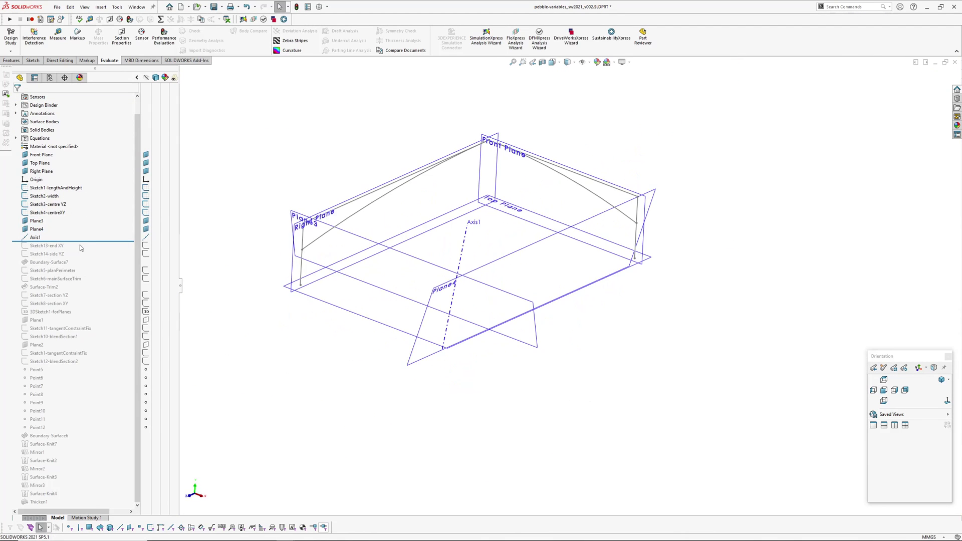
# Roll the model forward to include Sketch13-end XY and inspect its shallow arc between the centre curve and Axis1.
pyautogui.moveTo(82, 241); pyautogui.dragTo(81, 249)
pyautogui.moveTo(316, 242); pyautogui.dragTo(461, 275, button='middle')
pyautogui.click(347, 258)
pyautogui.scroll(-3, 451, 275)
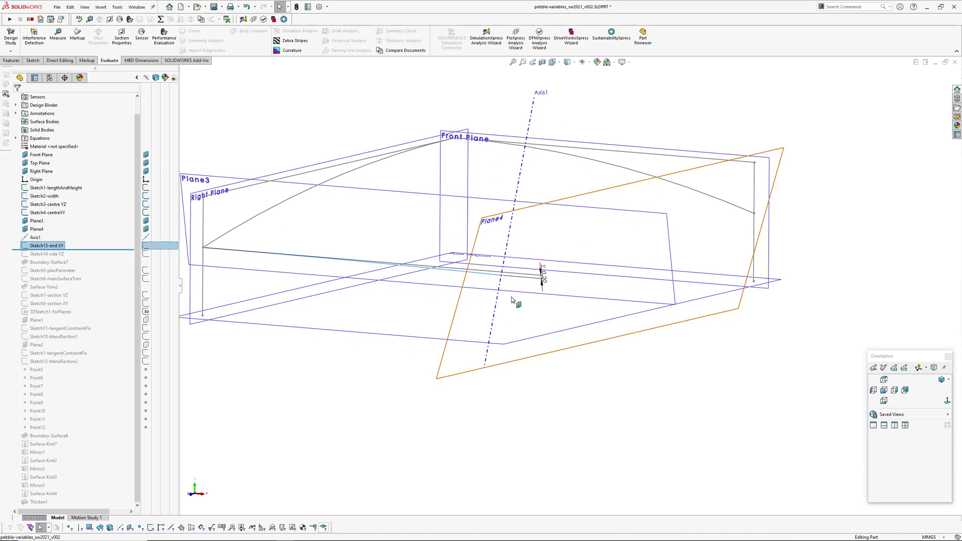
pyautogui.moveTo(547, 334); pyautogui.dragTo(495, 301, button='middle')
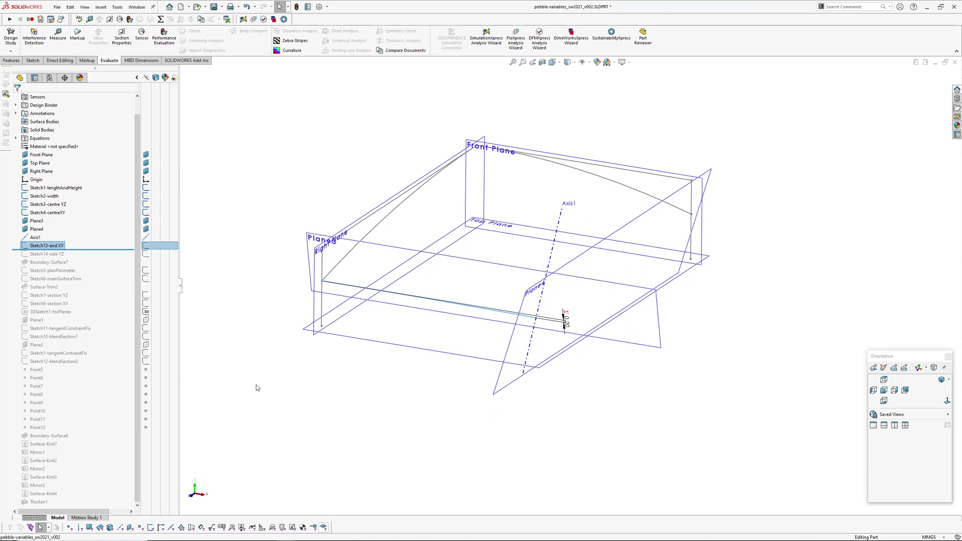
pyautogui.moveTo(532, 349); pyautogui.dragTo(526, 332, button='middle')
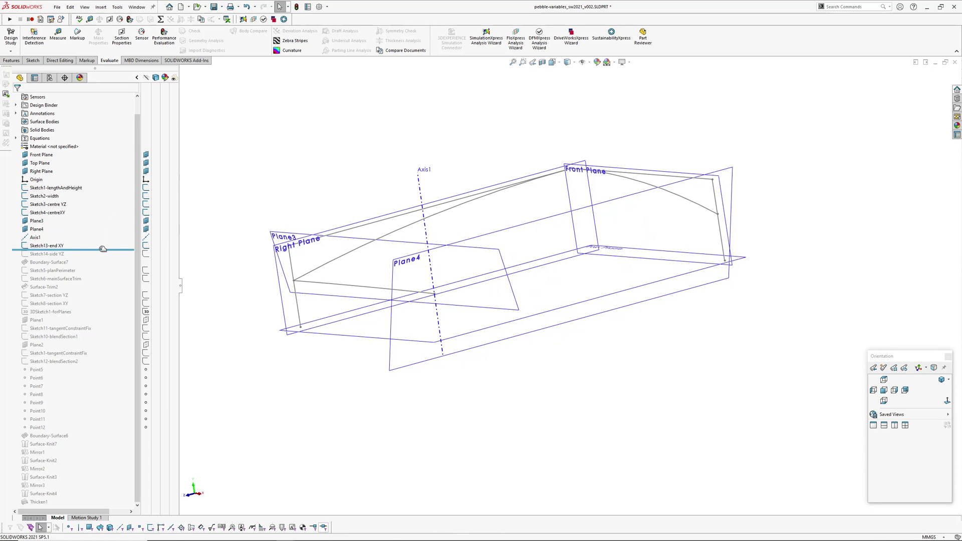
# Roll the model forward to include Sketch14-side YZ and inspect its side curve on Plane4.
pyautogui.moveTo(102, 249); pyautogui.dragTo(102, 257)
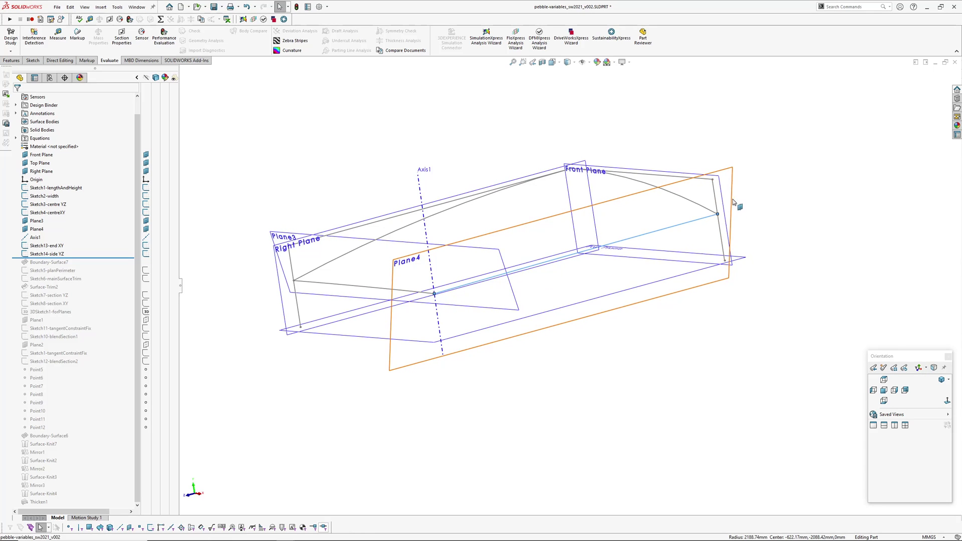
pyautogui.click(691, 173)
pyautogui.moveTo(692, 217); pyautogui.dragTo(701, 217, button='middle')
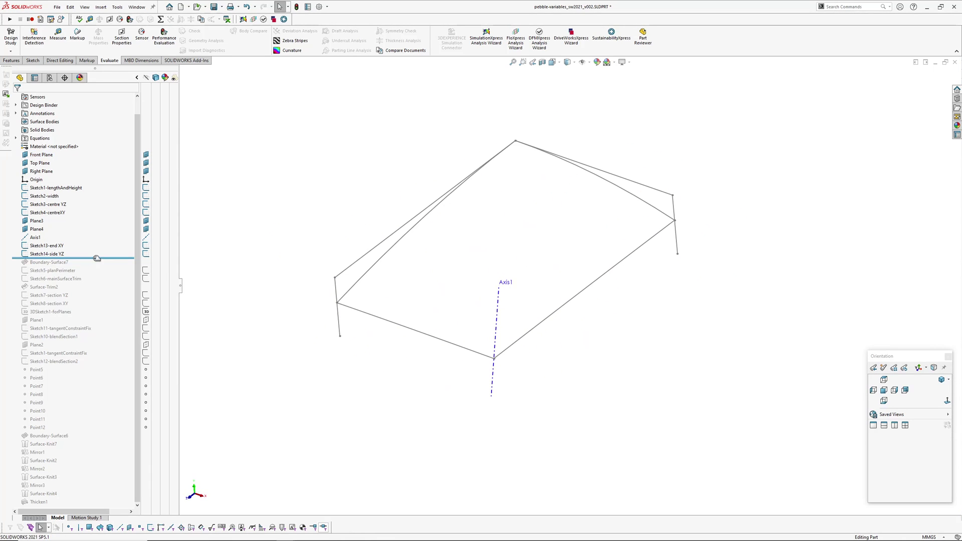
# Roll the model forward to include Boundary-Surface7 and review the curves and tangency settings for both directions in its definition.
pyautogui.moveTo(96, 258); pyautogui.dragTo(95, 266)
pyautogui.click(45, 262)
pyautogui.click(39, 241)
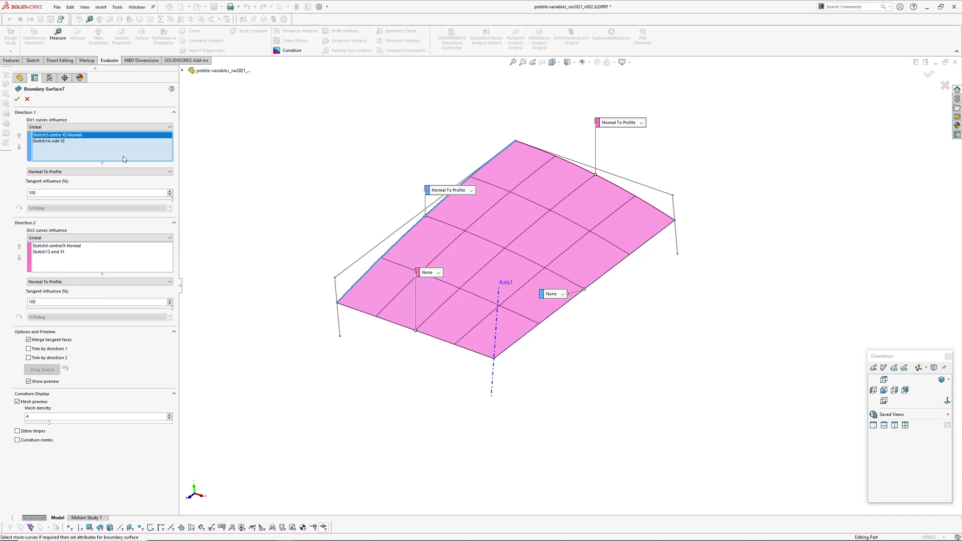
pyautogui.click(49, 246)
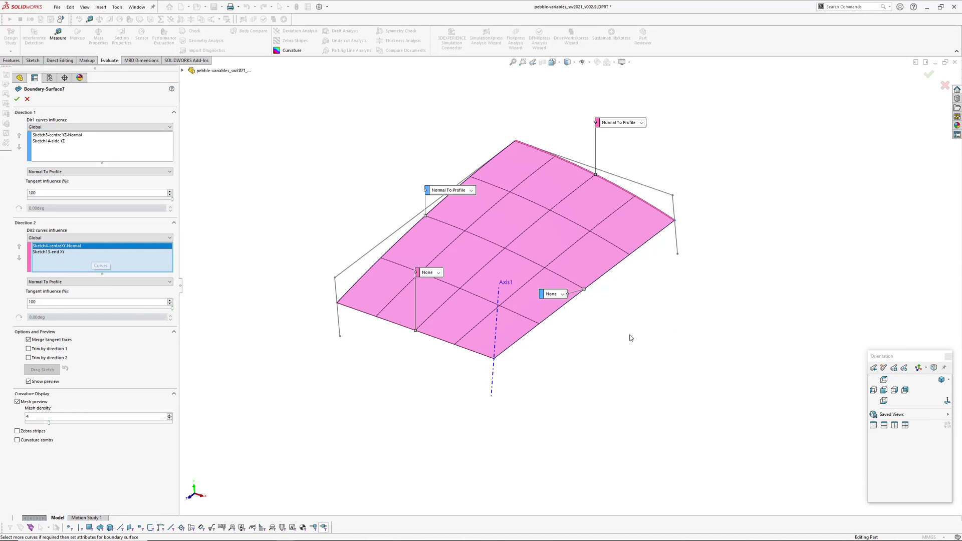
# Roll the model forward to include Sketch5-planPerimeter and open it in top view to inspect its conic curve and tangent relations.
pyautogui.moveTo(108, 266); pyautogui.dragTo(107, 272)
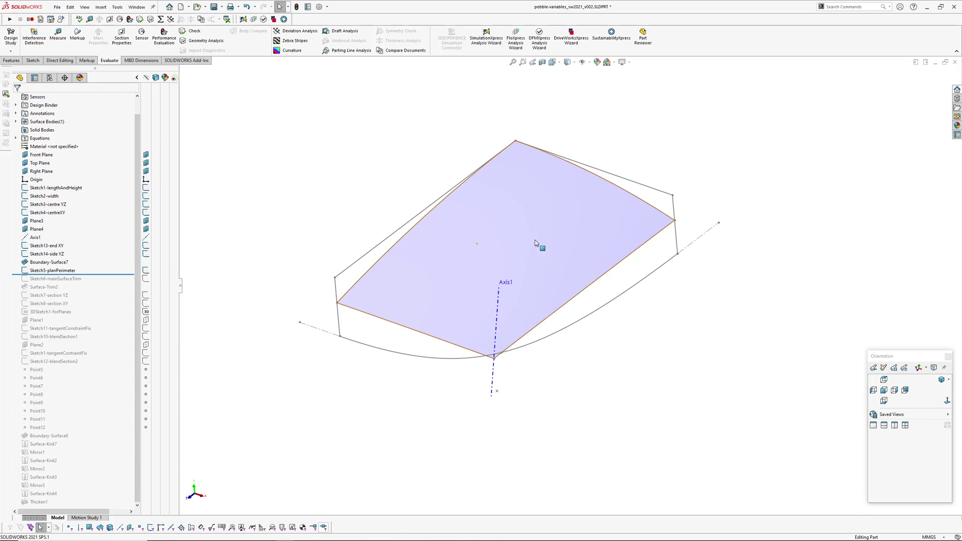
pyautogui.moveTo(539, 245)
pyautogui.mouseDown(button='middle')
pyautogui.moveTo(526, 375)
pyautogui.moveTo(524, 288)
pyautogui.mouseUp(button='middle')
pyautogui.doubleClick(65, 271)
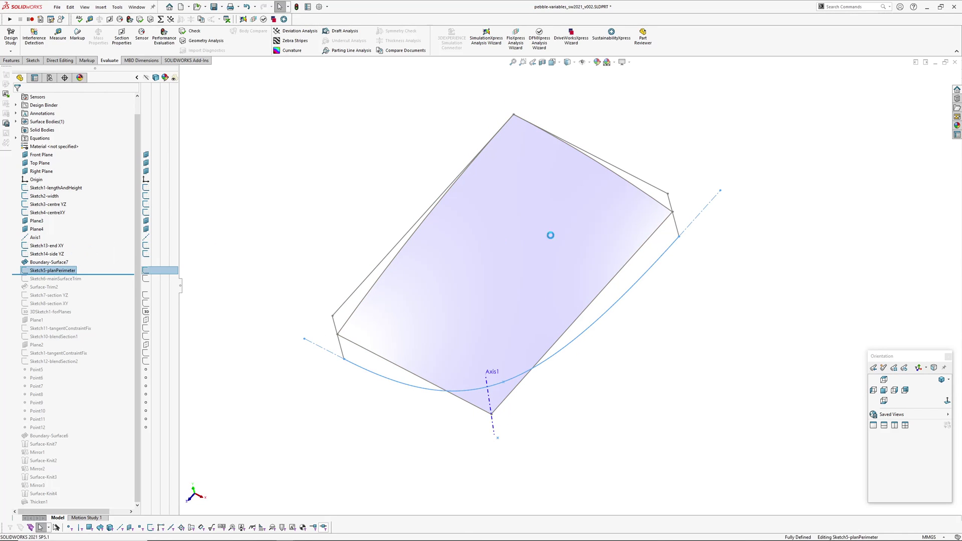
pyautogui.click(883, 380)
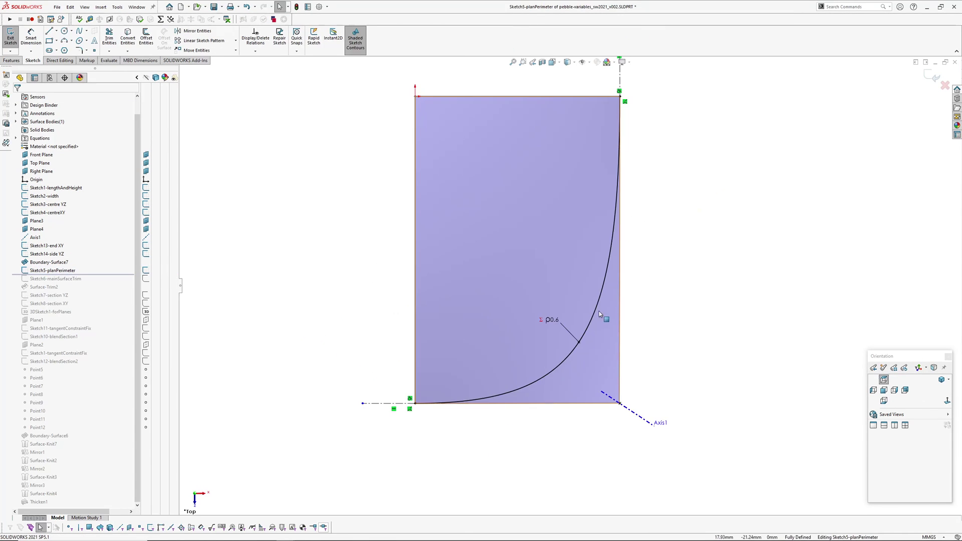
pyautogui.click(606, 295)
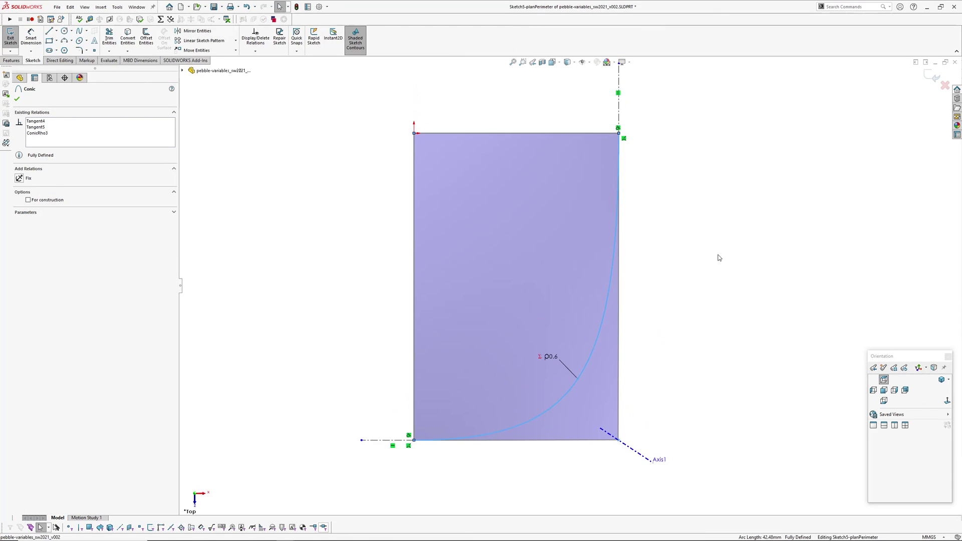
pyautogui.click(466, 480)
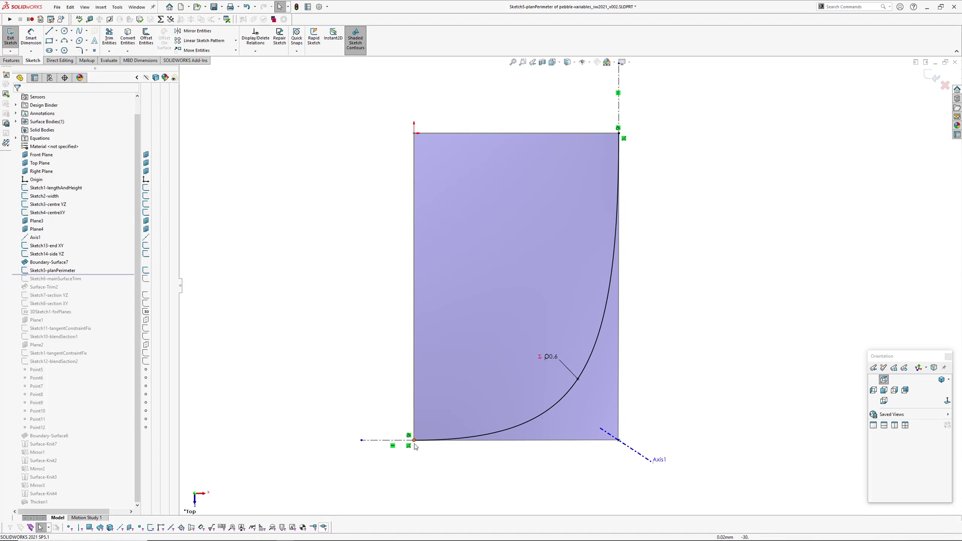
pyautogui.keyDown('ctrl'); pyautogui.moveTo(367, 290); pyautogui.dragTo(369, 305, button='middle'); pyautogui.keyUp('ctrl')
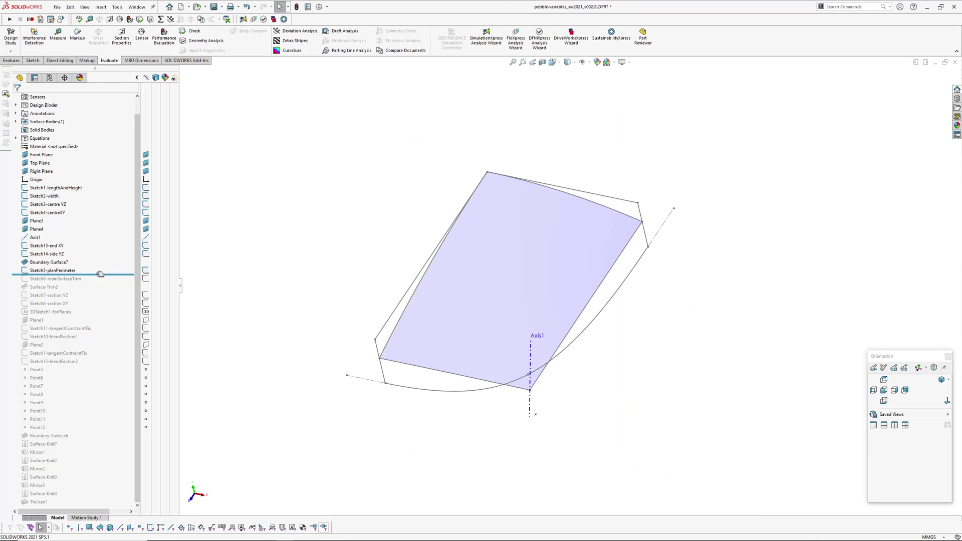
# Roll the model forward to include Sketch6-mainSurfaceTrim, open it to review its conic and offset dimensions, and exit the sketch.
pyautogui.moveTo(100, 275); pyautogui.dragTo(103, 283)
pyautogui.click(55, 278)
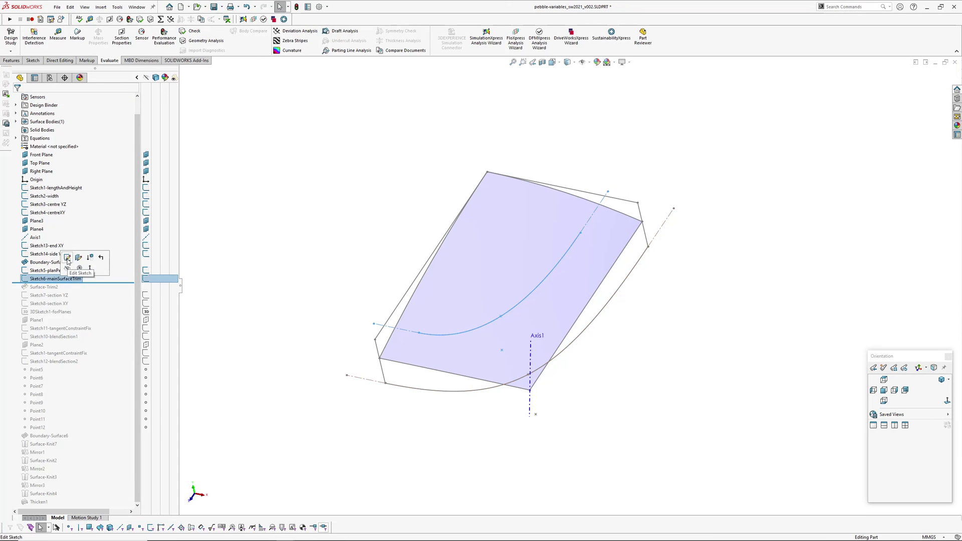
pyautogui.click(69, 262)
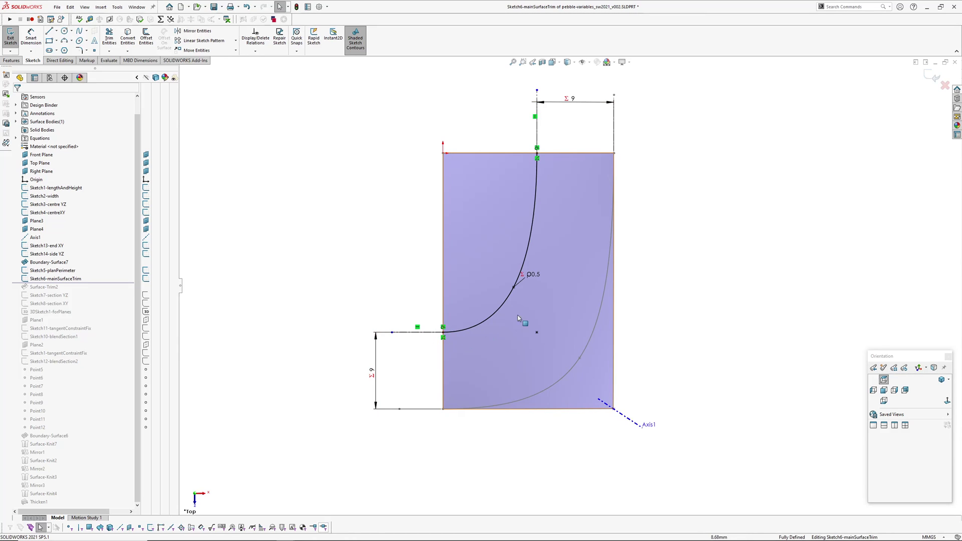
pyautogui.click(536, 200)
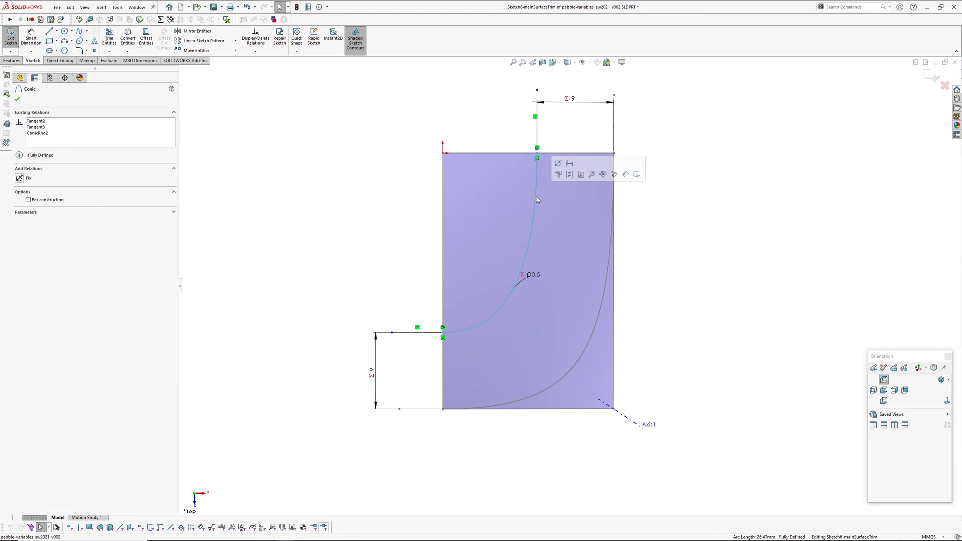
pyautogui.click(708, 237)
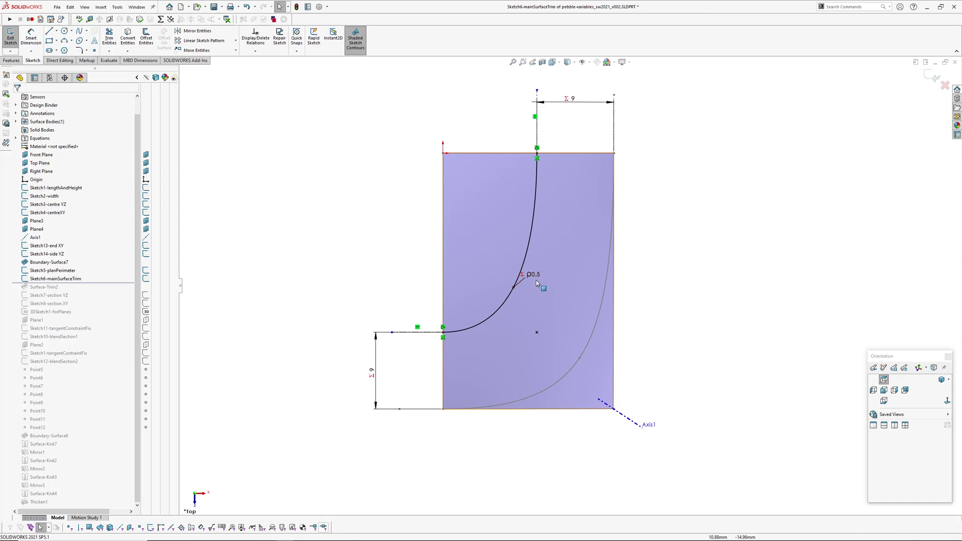
pyautogui.click(933, 76)
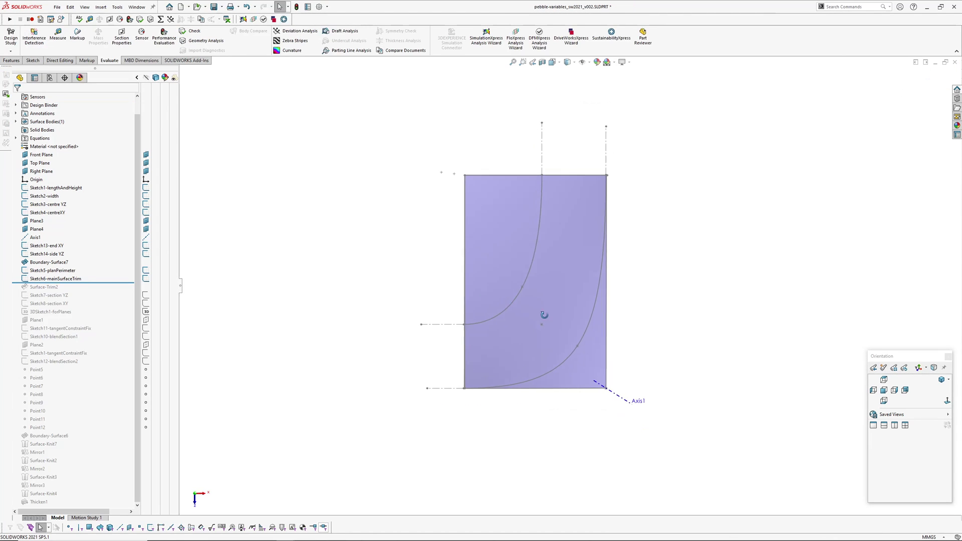
# Roll the model forward to include Surface-Trim2 and the Sketch7-section YZ sketch.
pyautogui.press('Down')
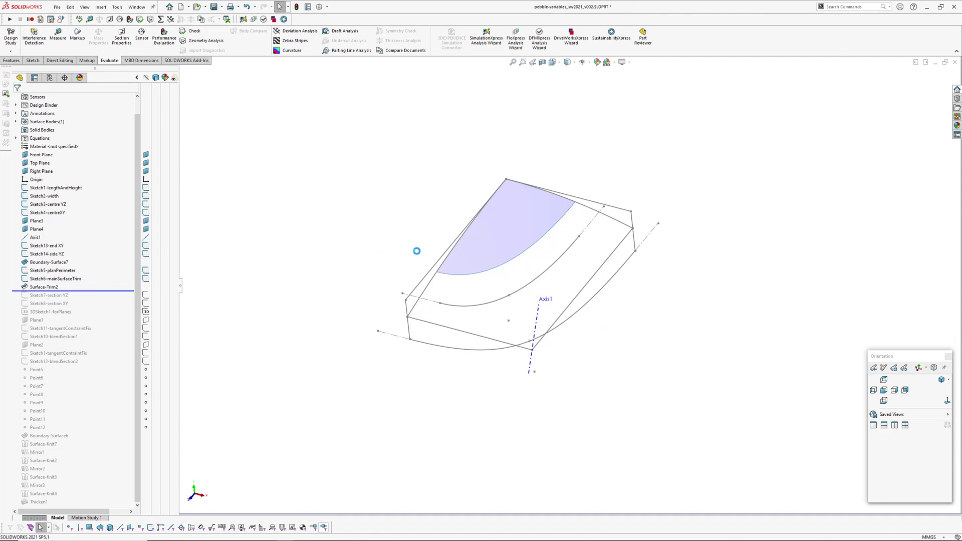
pyautogui.moveTo(382, 250); pyautogui.dragTo(357, 237, button='middle')
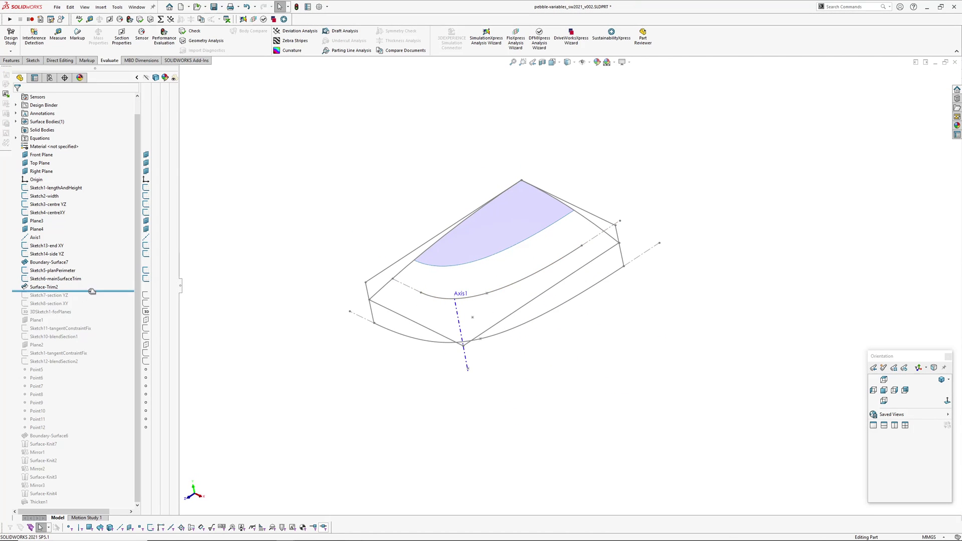
pyautogui.moveTo(91, 291); pyautogui.dragTo(92, 299)
pyautogui.scroll(-3, 434, 279)
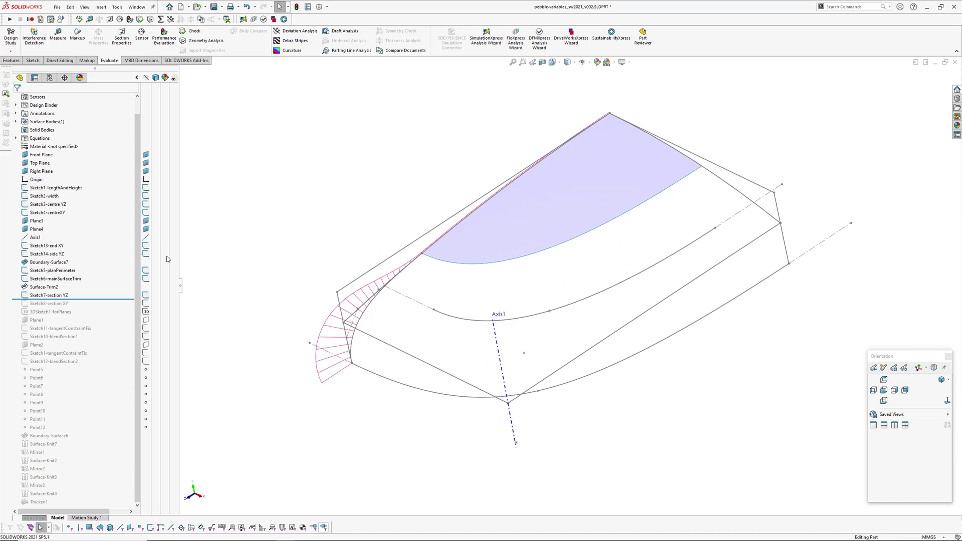
# Open Sketch7-section YZ for editing and review the style spline's relations, curve degree and control polygon.
pyautogui.click(50, 295)
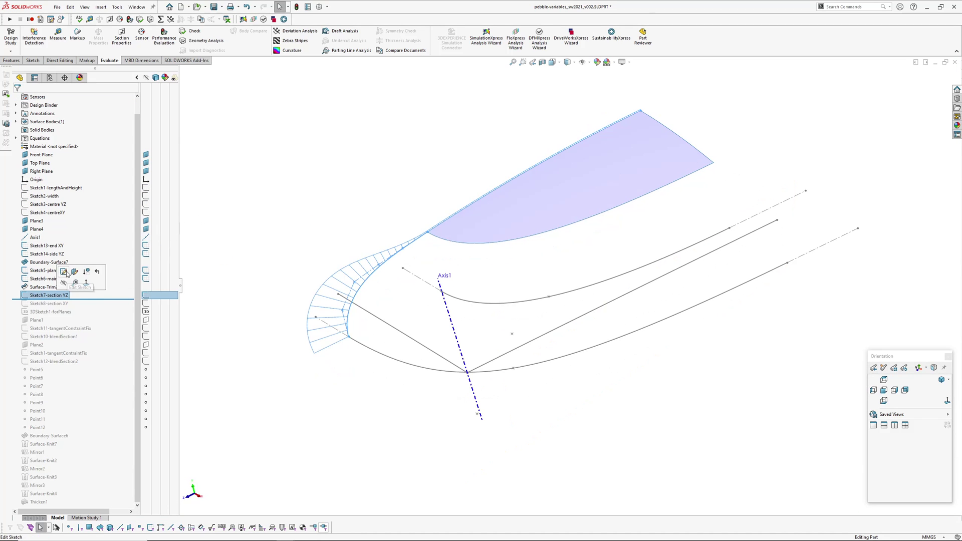
pyautogui.click(64, 272)
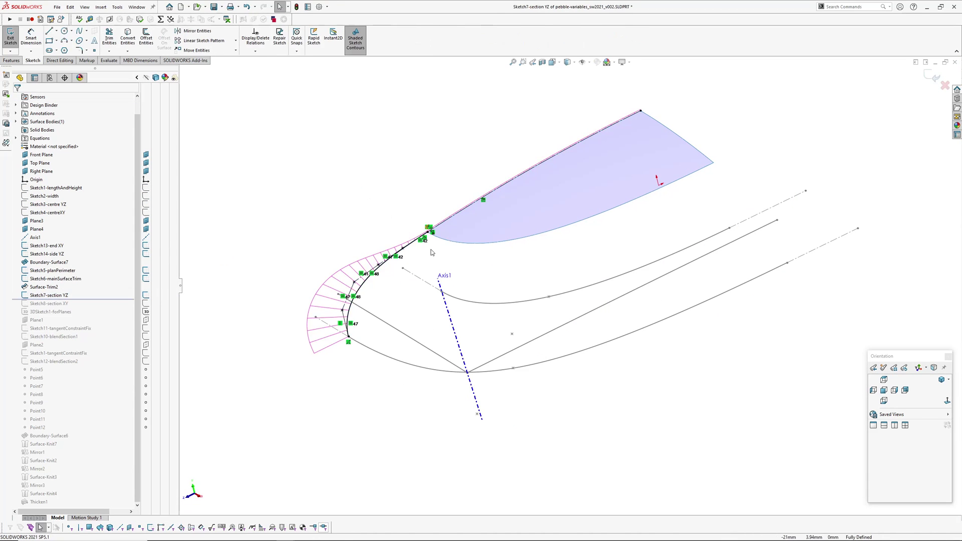
pyautogui.scroll(-5, 401, 242)
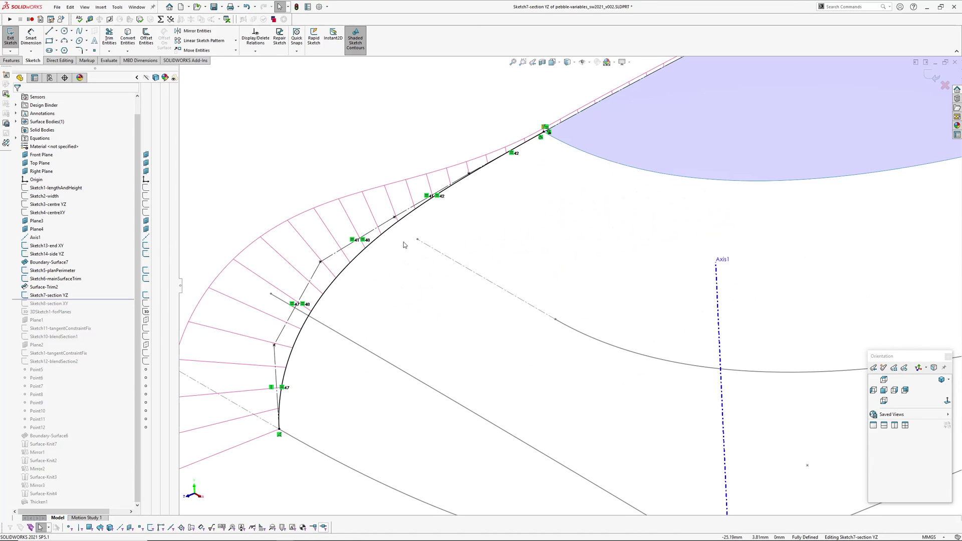
pyautogui.click(375, 241)
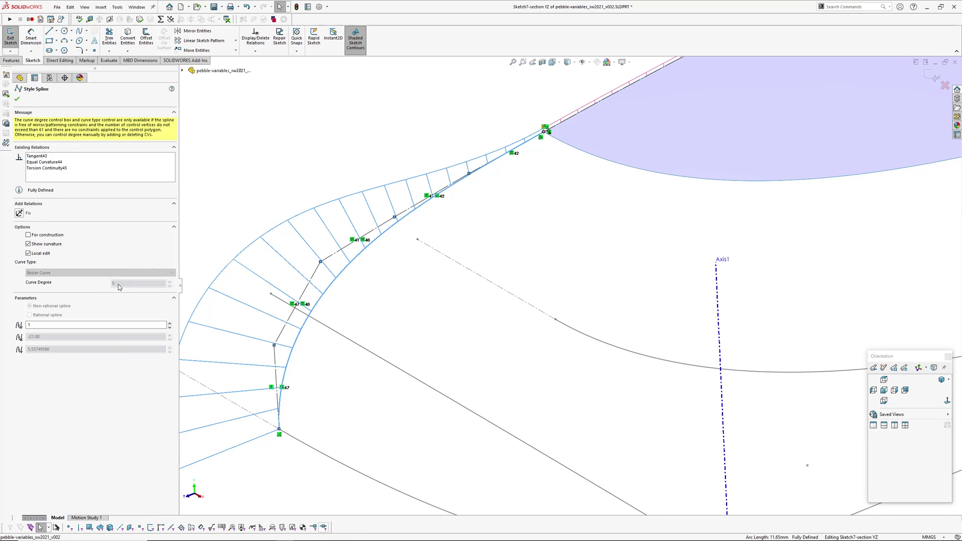
pyautogui.click(459, 260)
pyautogui.scroll(2, 458, 259)
pyautogui.moveTo(515, 240)
pyautogui.mouseDown(button='middle')
pyautogui.moveTo(536, 239)
pyautogui.moveTo(526, 239)
pyautogui.mouseUp(button='middle')
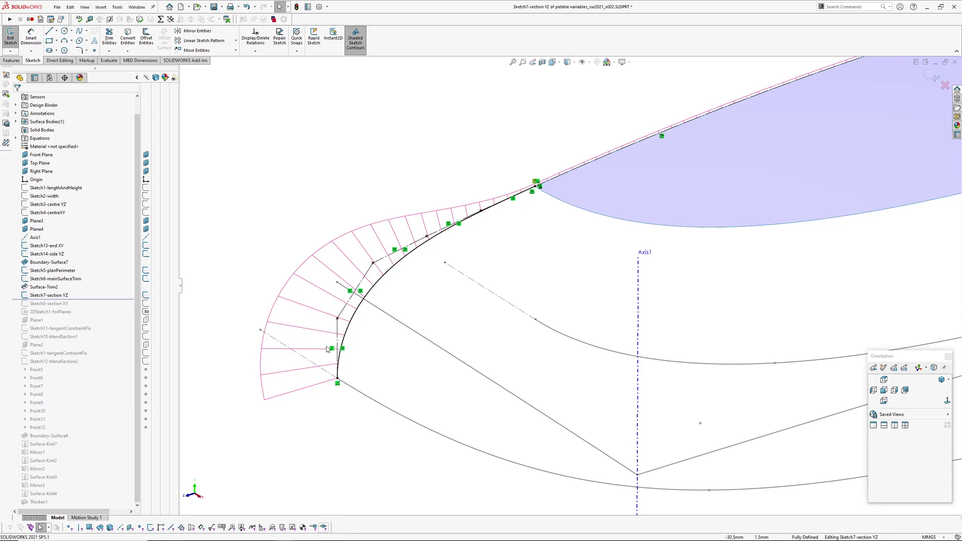
# Inspect the lower end of the section's style spline, where it meets the plan perimeter curve, and its existing relations.
pyautogui.keyDown('ctrl'); pyautogui.moveTo(349, 331); pyautogui.dragTo(377, 311, button='middle'); pyautogui.keyUp('ctrl')
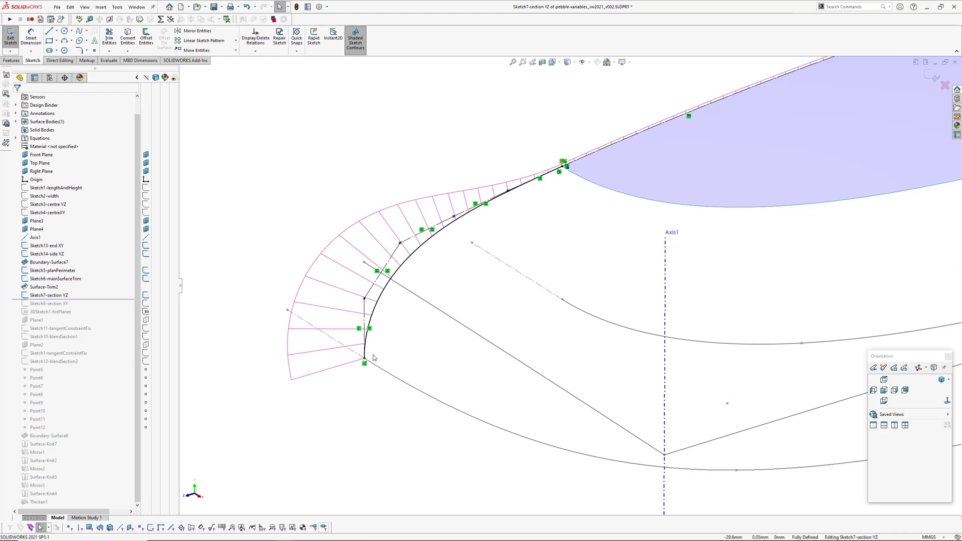
pyautogui.keyDown('ctrl'); pyautogui.moveTo(429, 362); pyautogui.dragTo(419, 369, button='middle'); pyautogui.keyUp('ctrl')
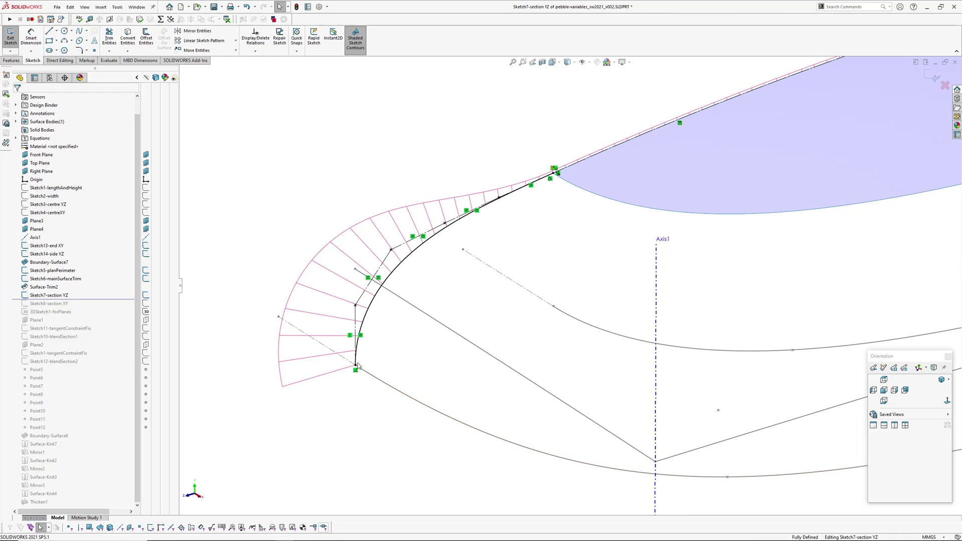
pyautogui.click(365, 318)
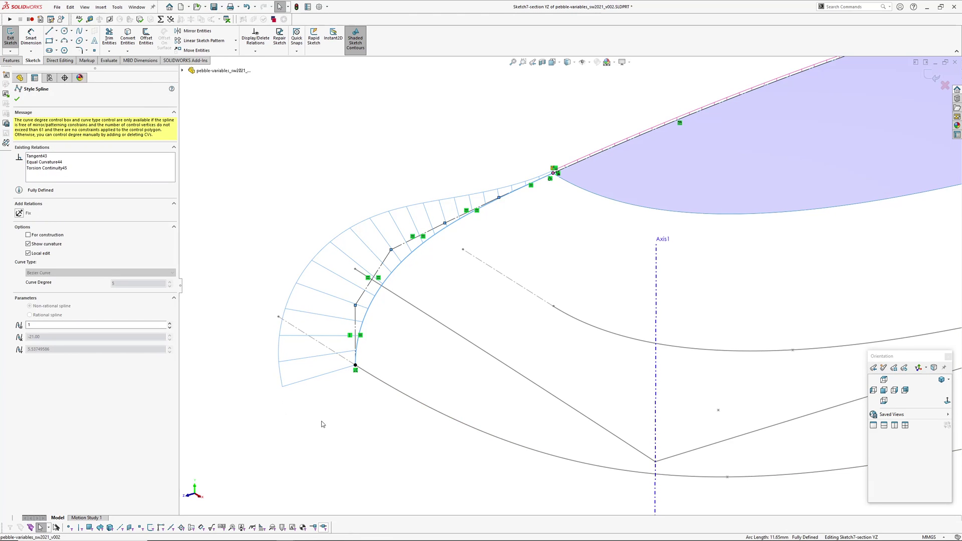
pyautogui.click(369, 413)
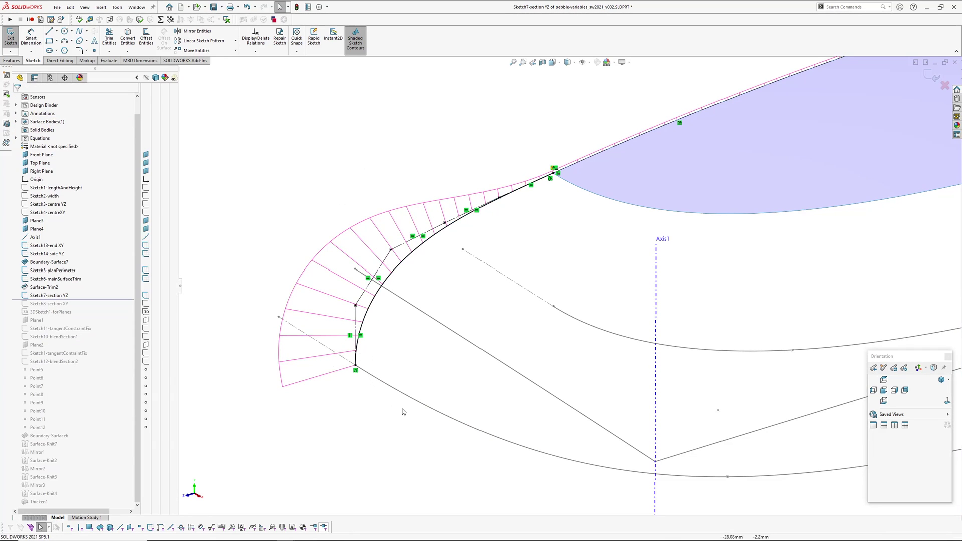
pyautogui.scroll(3, 504, 300)
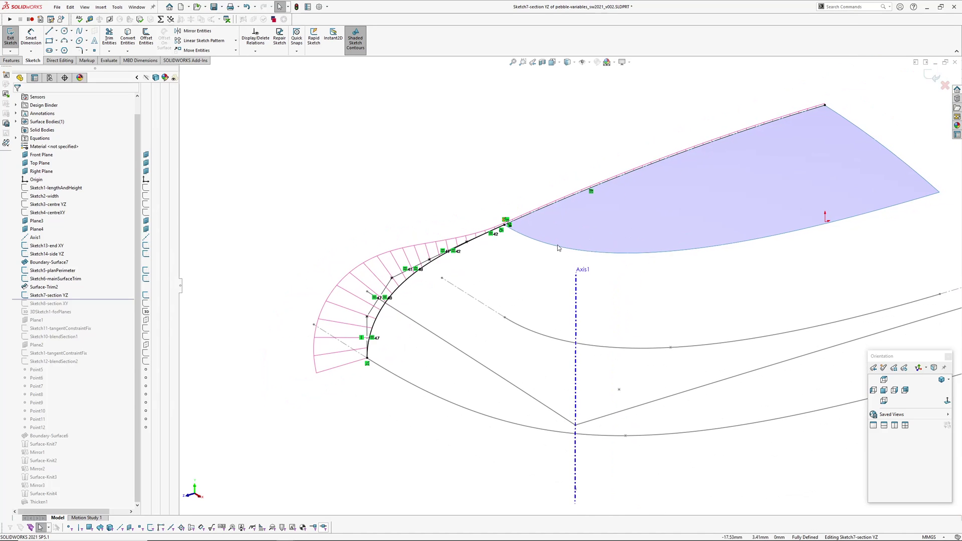
# Examine the curvature combs where the style spline joins the trimmed surface's edge, and exit the sketch.
pyautogui.scroll(-5, 545, 209)
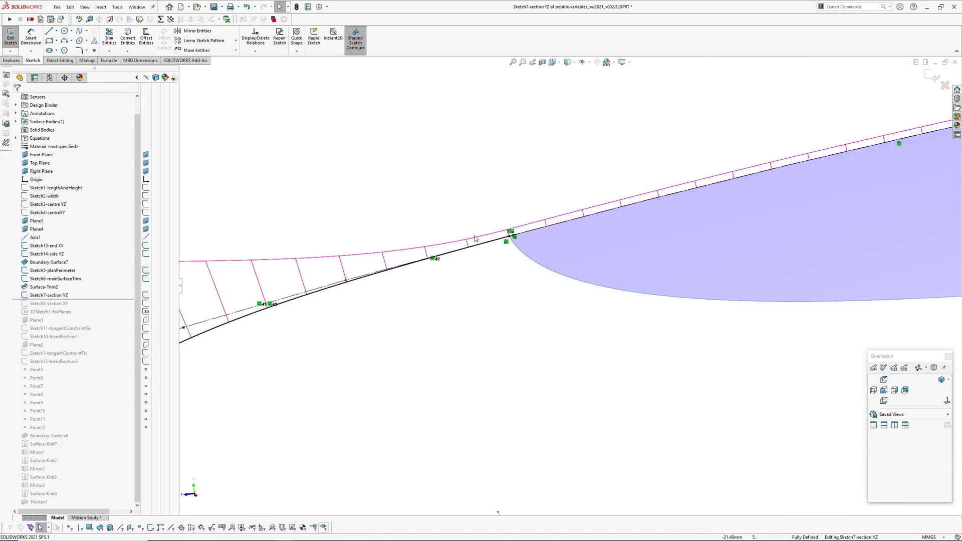
pyautogui.scroll(3, 570, 222)
pyautogui.scroll(3, 568, 281)
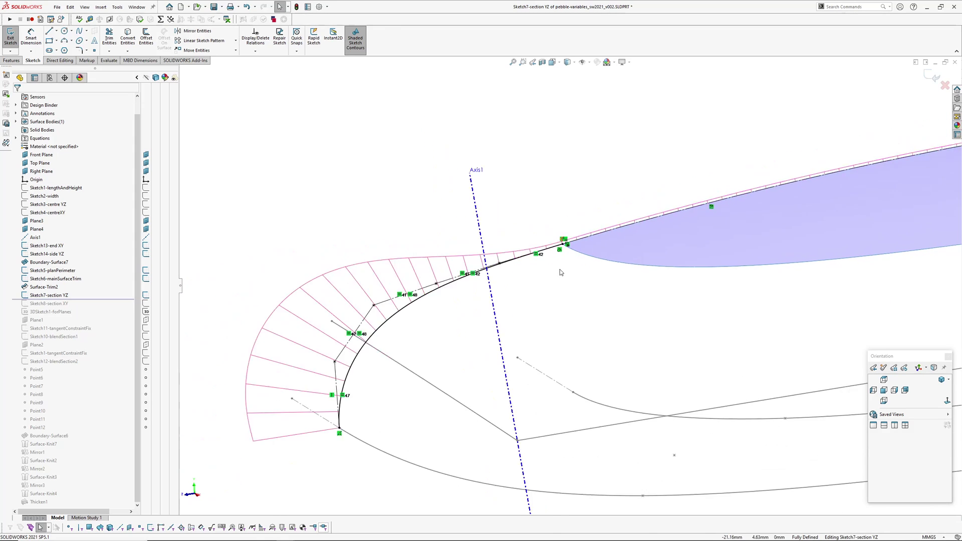
pyautogui.keyDown('ctrl'); pyautogui.moveTo(559, 270); pyautogui.dragTo(543, 287, button='middle'); pyautogui.keyUp('ctrl')
pyautogui.click(934, 76)
# Roll the model forward to include Sketch8-section XY and inspect its section curve at the other end of the trimmed surface.
pyautogui.moveTo(80, 303); pyautogui.dragTo(86, 307)
pyautogui.moveTo(522, 294)
pyautogui.mouseDown(button='middle')
pyautogui.moveTo(596, 287)
pyautogui.moveTo(540, 248)
pyautogui.moveTo(601, 258)
pyautogui.mouseUp(button='middle')
pyautogui.scroll(-4, 732, 303)
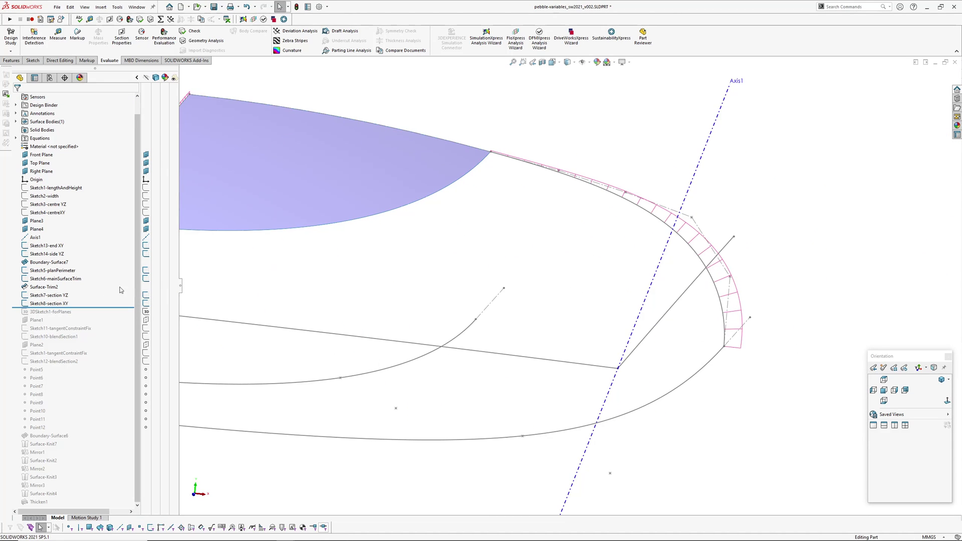
pyautogui.click(60, 303)
pyautogui.scroll(3, 741, 290)
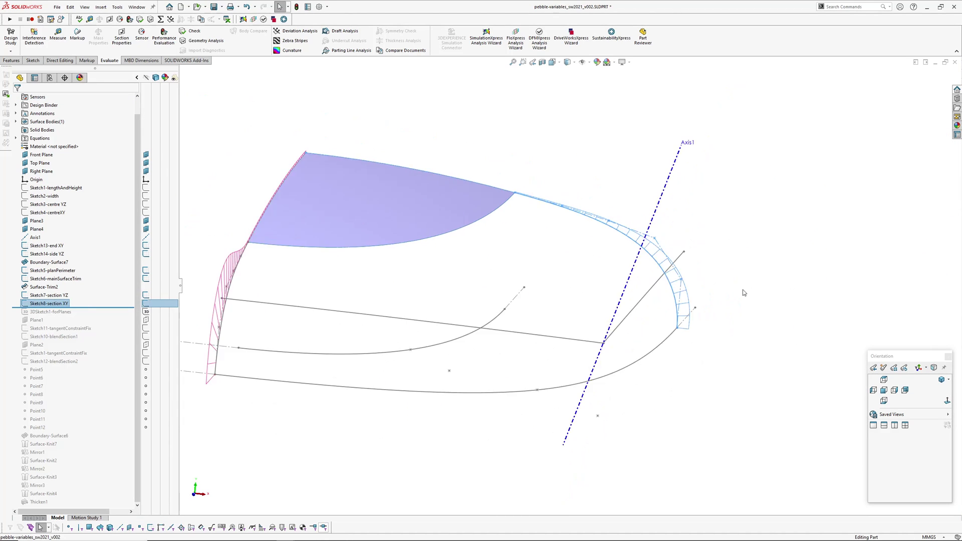
pyautogui.click(305, 234)
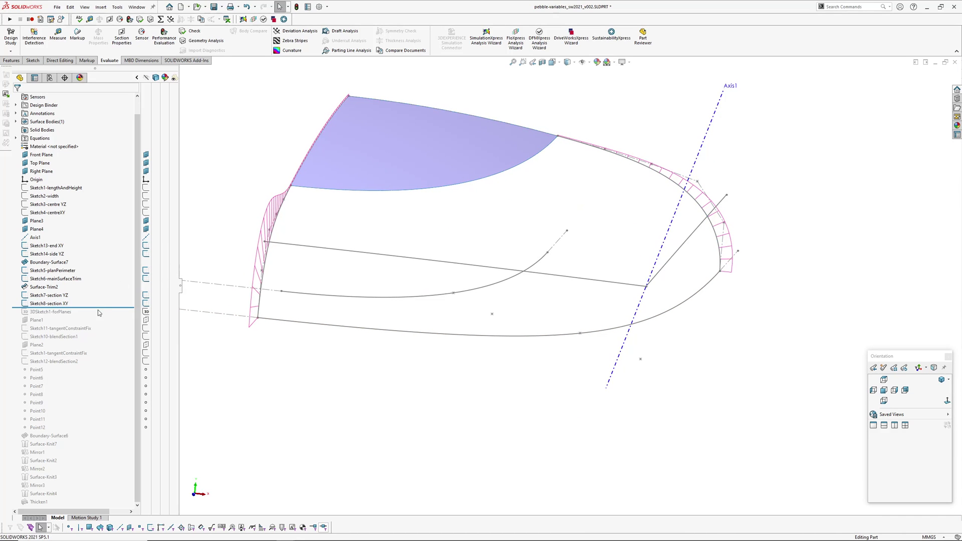
# Roll the model forward through 3DSketch1-forPlanes, Plane1 and Sketch11-tangentConstraintFix, inspecting the 3D sketch lines along the trimmed surface's edge.
pyautogui.moveTo(103, 307); pyautogui.dragTo(103, 315)
pyautogui.scroll(-5, 444, 275)
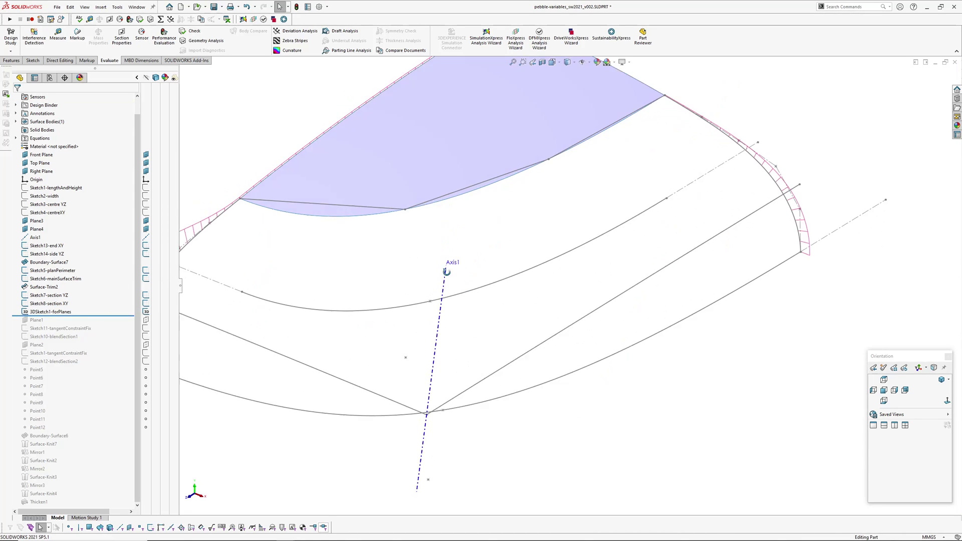
pyautogui.click(48, 312)
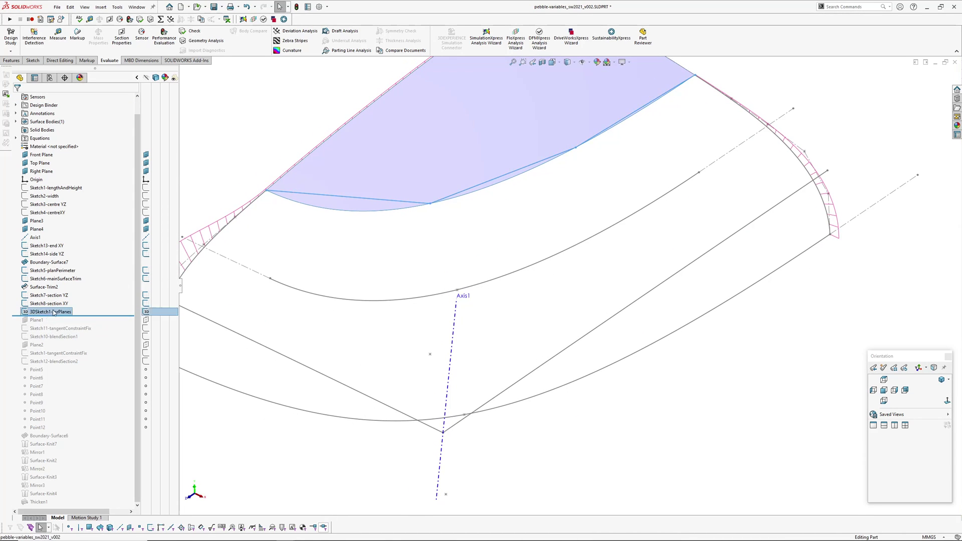
pyautogui.scroll(2, 454, 233)
pyautogui.moveTo(496, 273)
pyautogui.mouseDown(button='middle')
pyautogui.moveTo(525, 311)
pyautogui.moveTo(439, 270)
pyautogui.mouseUp(button='middle')
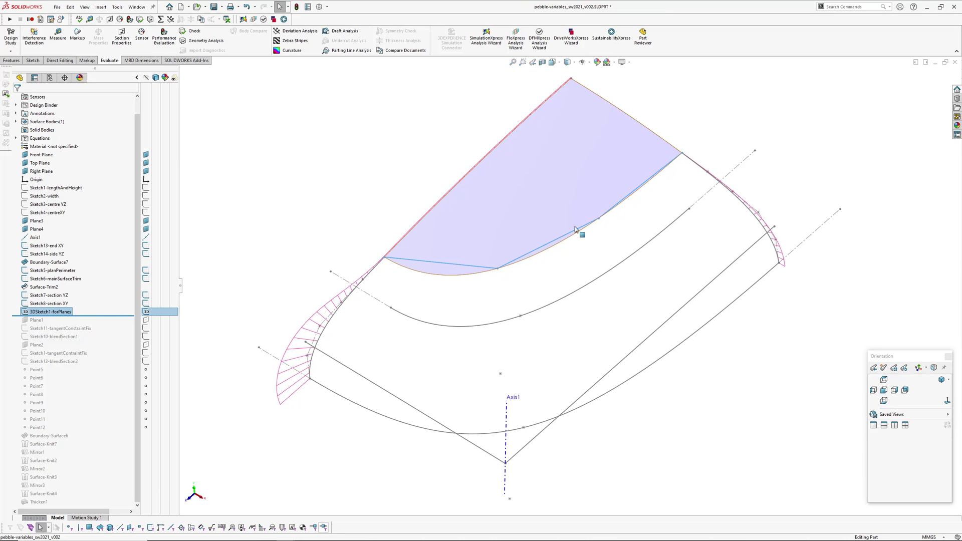
pyautogui.moveTo(572, 260)
pyautogui.mouseDown(button='middle')
pyautogui.moveTo(427, 311)
pyautogui.moveTo(513, 294)
pyautogui.moveTo(493, 305)
pyautogui.mouseUp(button='middle')
pyautogui.keyDown('ctrl'); pyautogui.moveTo(543, 333); pyautogui.dragTo(476, 320, button='middle'); pyautogui.keyUp('ctrl')
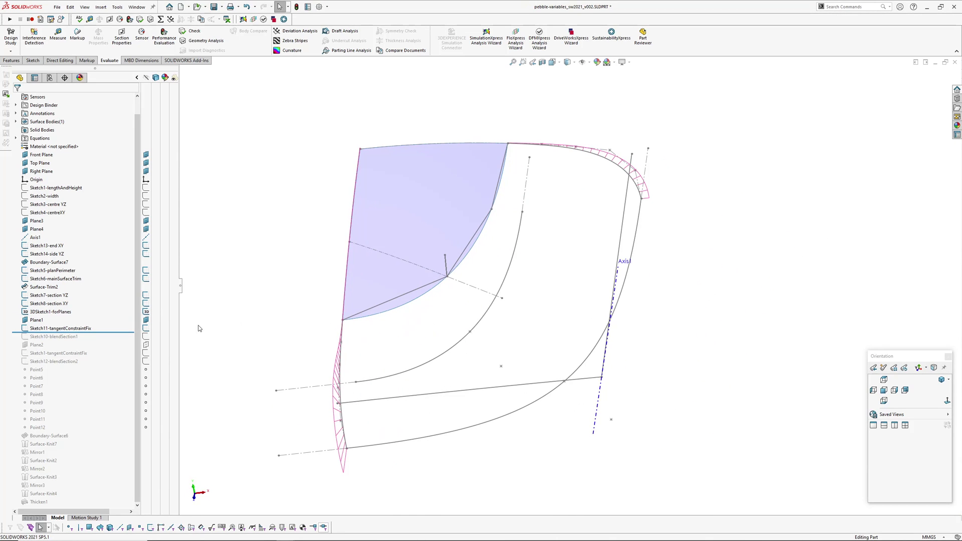
# Roll the model forward to include Sketch10-blendSection1, open it for editing and hide the surrounding sketches.
pyautogui.press('Down')
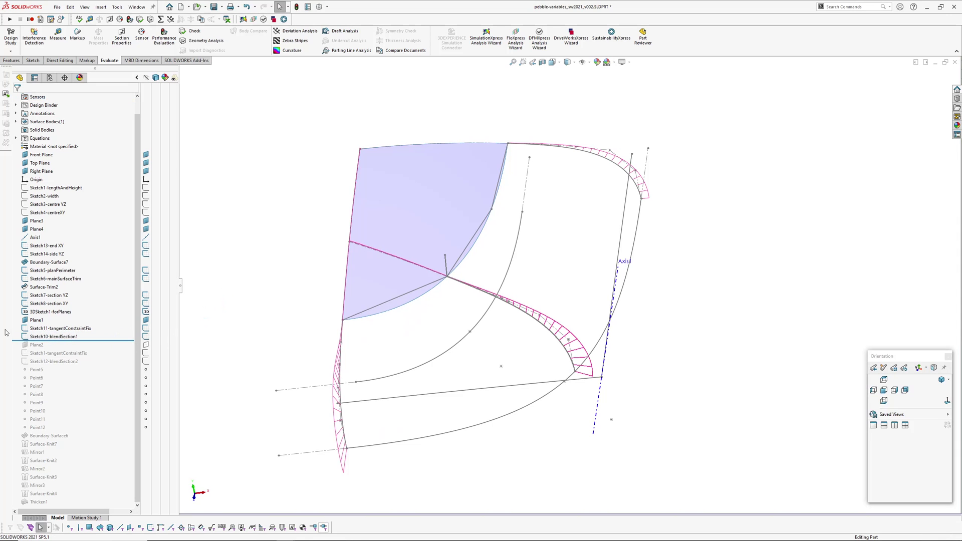
pyautogui.click(57, 337)
pyautogui.click(56, 315)
pyautogui.moveTo(462, 293); pyautogui.dragTo(502, 300, button='middle')
pyautogui.press('h')
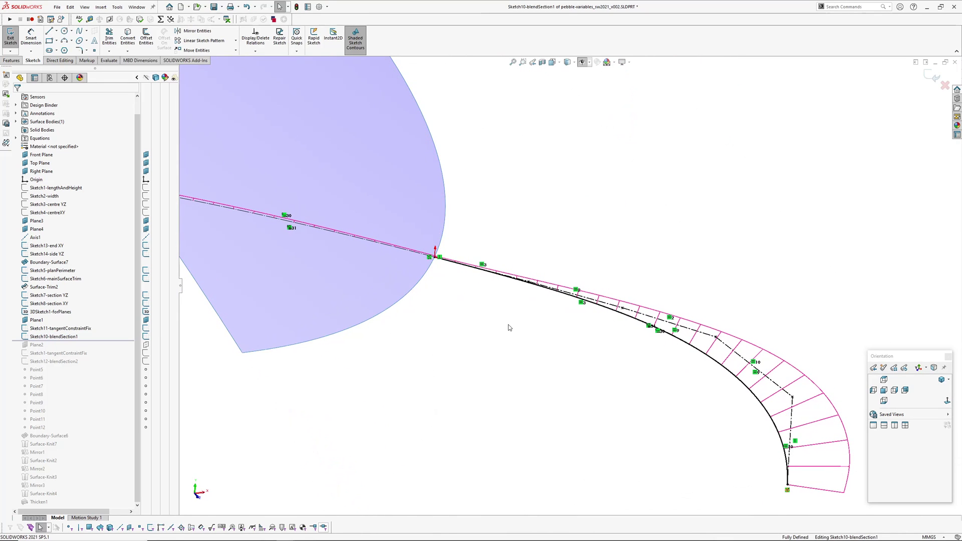
# Examine how the blend section's spline and curvature combs continue from the trimmed surface's edge, and exit the sketch.
pyautogui.press('z')
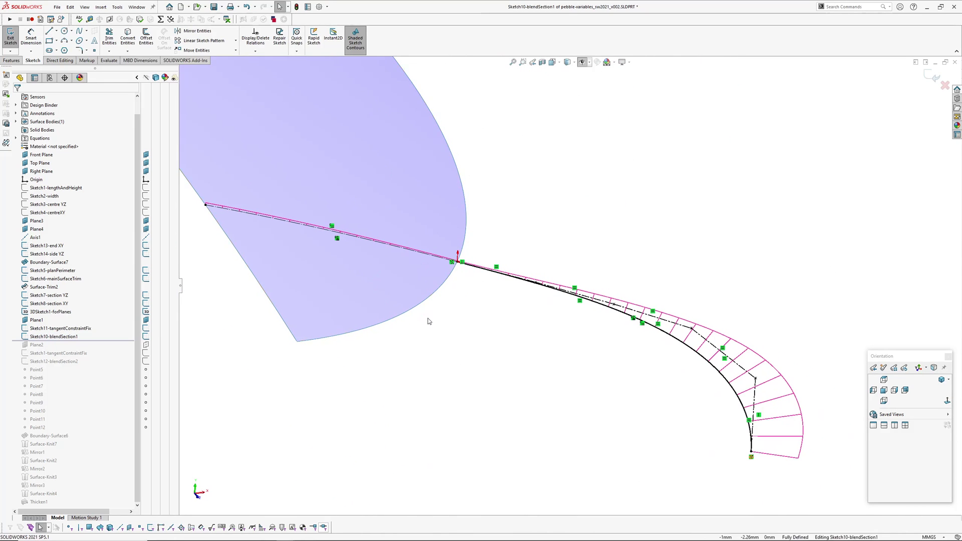
pyautogui.scroll(-1, 465, 300)
pyautogui.scroll(2, 484, 297)
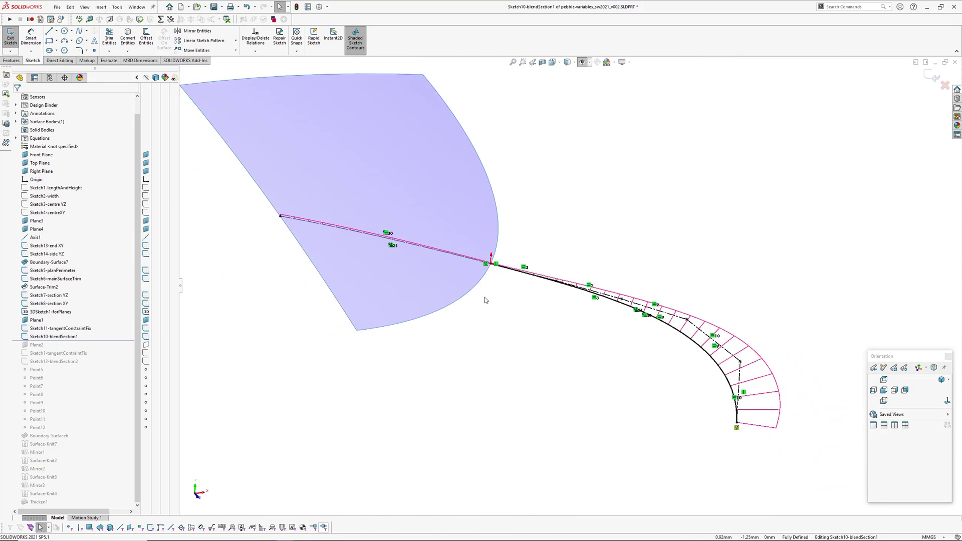
pyautogui.keyDown('ctrl'); pyautogui.moveTo(514, 296); pyautogui.dragTo(491, 304, button='middle'); pyautogui.keyUp('ctrl')
pyautogui.scroll(-1, 489, 305)
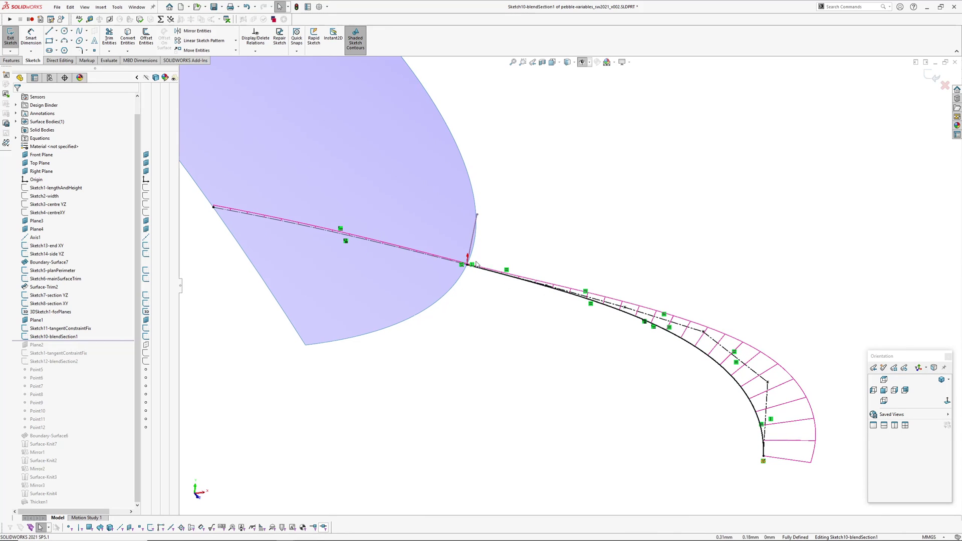
pyautogui.moveTo(476, 307); pyautogui.dragTo(491, 320, button='middle')
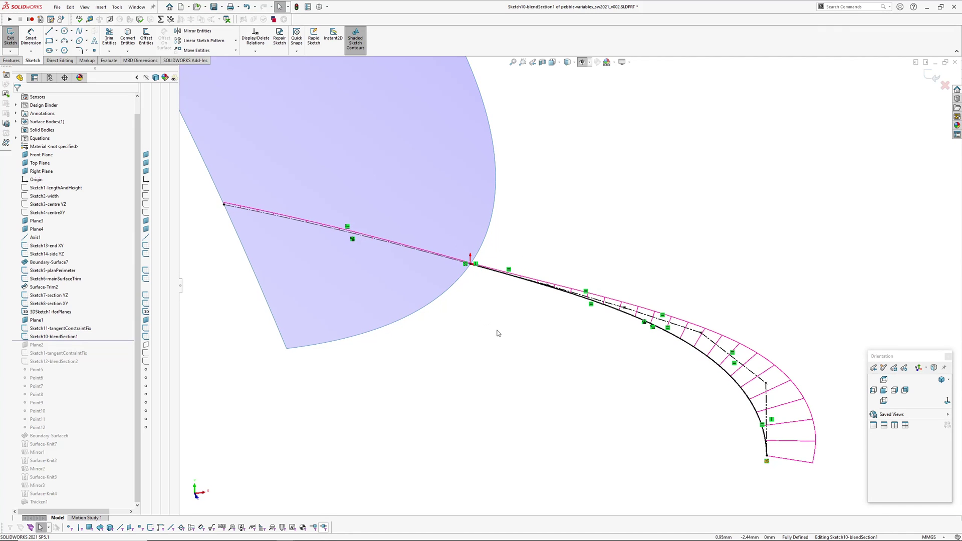
pyautogui.keyDown('ctrl'); pyautogui.moveTo(496, 329); pyautogui.dragTo(503, 352, button='middle'); pyautogui.keyUp('ctrl')
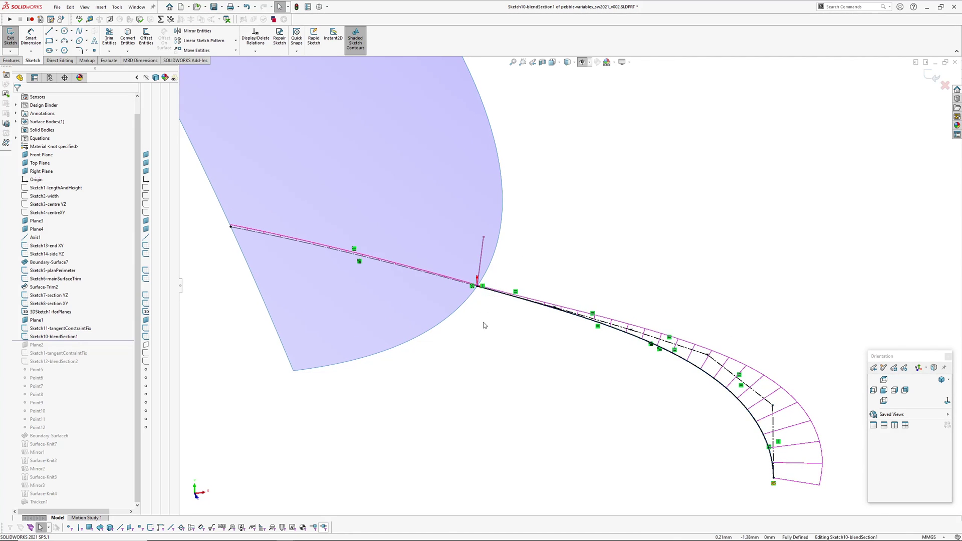
pyautogui.scroll(-1, 485, 293)
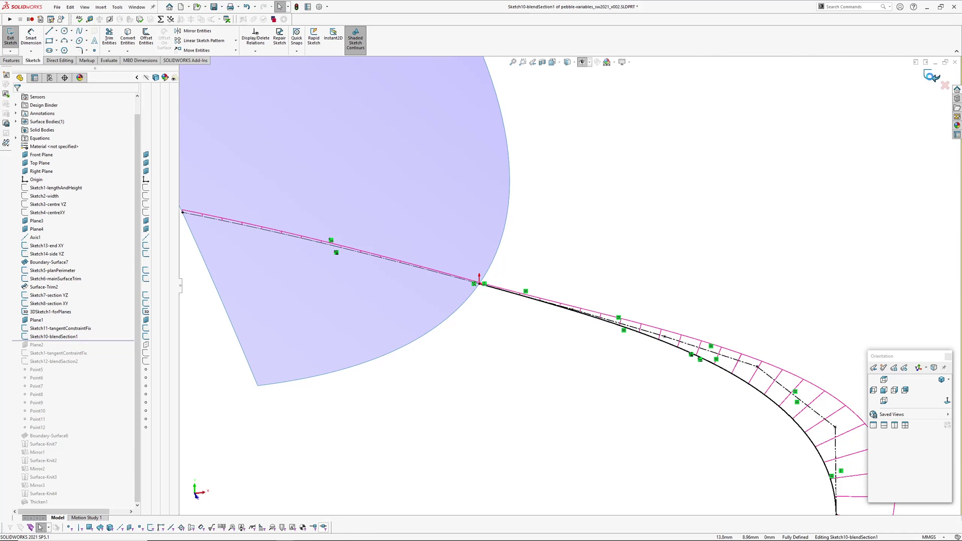
pyautogui.click(933, 76)
# Open Sketch11-tangentConstraintFix for editing and review the relations of its face-intersection spline and tangent construction line.
pyautogui.click(54, 330)
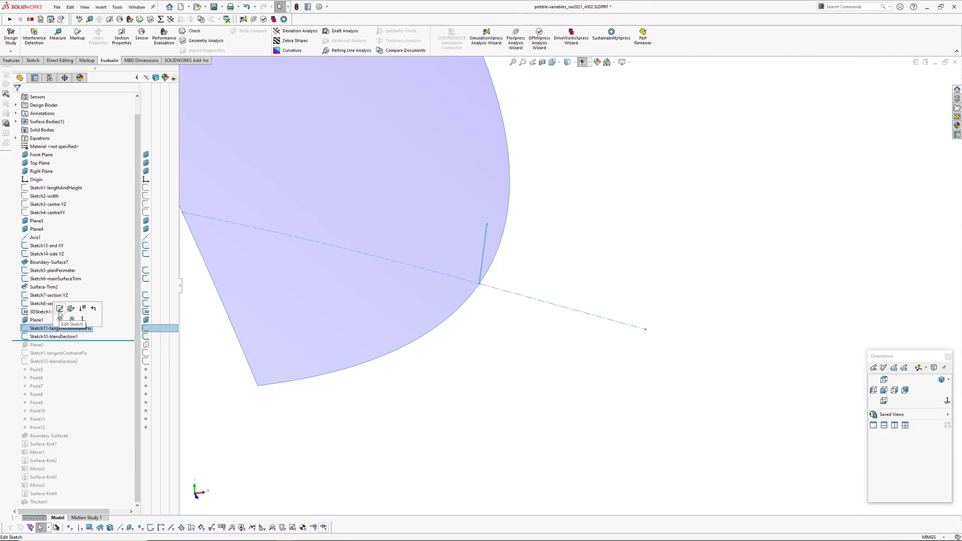
pyautogui.click(60, 308)
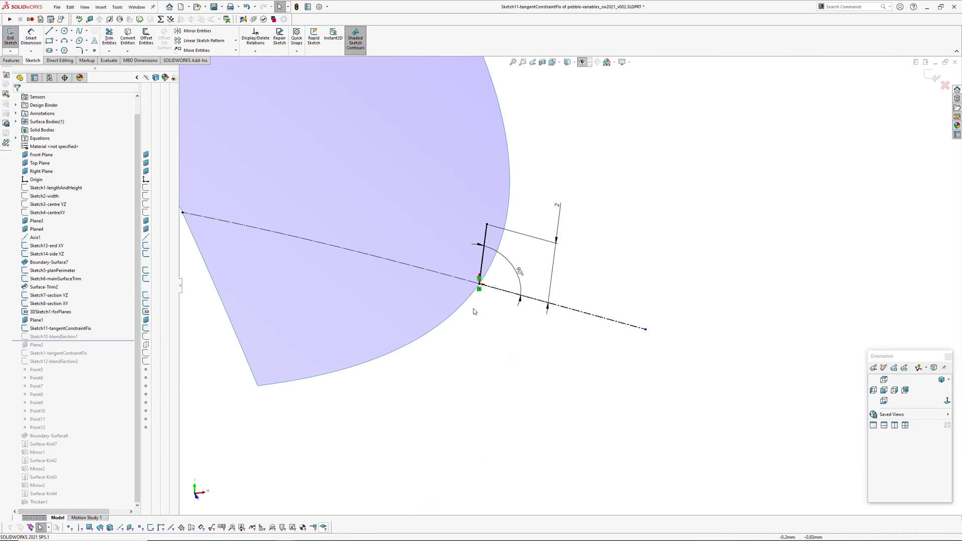
pyautogui.click(358, 255)
pyautogui.click(383, 315)
pyautogui.scroll(-1, 493, 314)
pyautogui.keyDown('ctrl'); pyautogui.moveTo(502, 313); pyautogui.dragTo(509, 358, button='middle'); pyautogui.keyUp('ctrl')
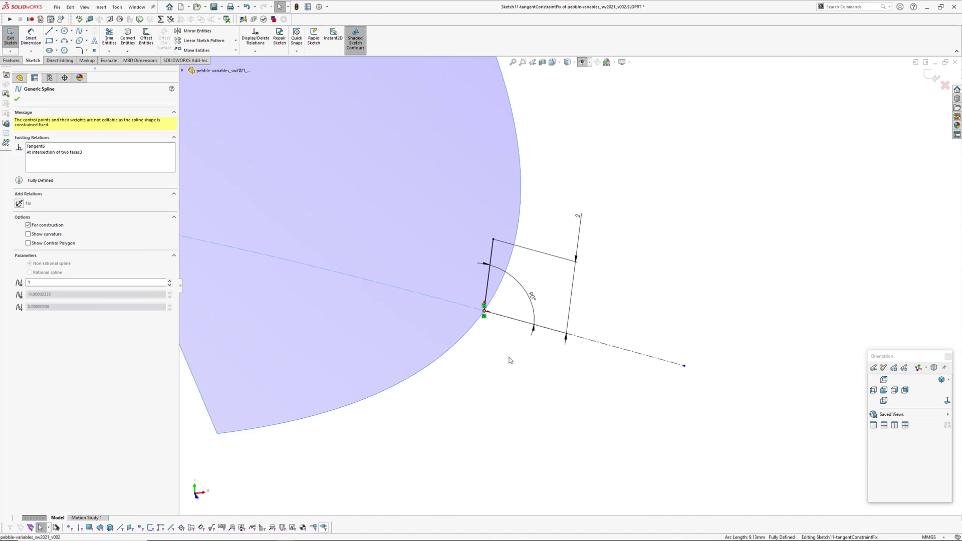
pyautogui.press('Escape')
pyautogui.click(677, 365)
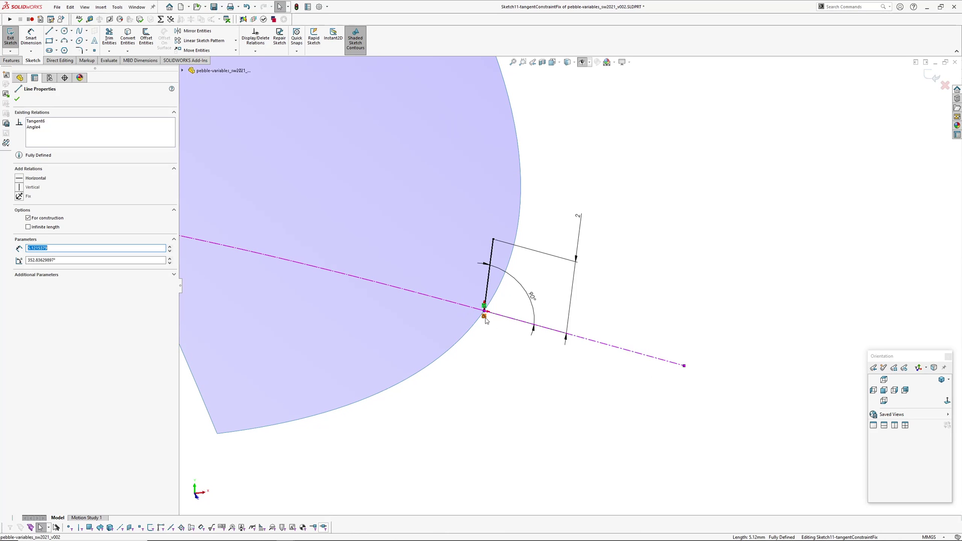
pyautogui.click(487, 364)
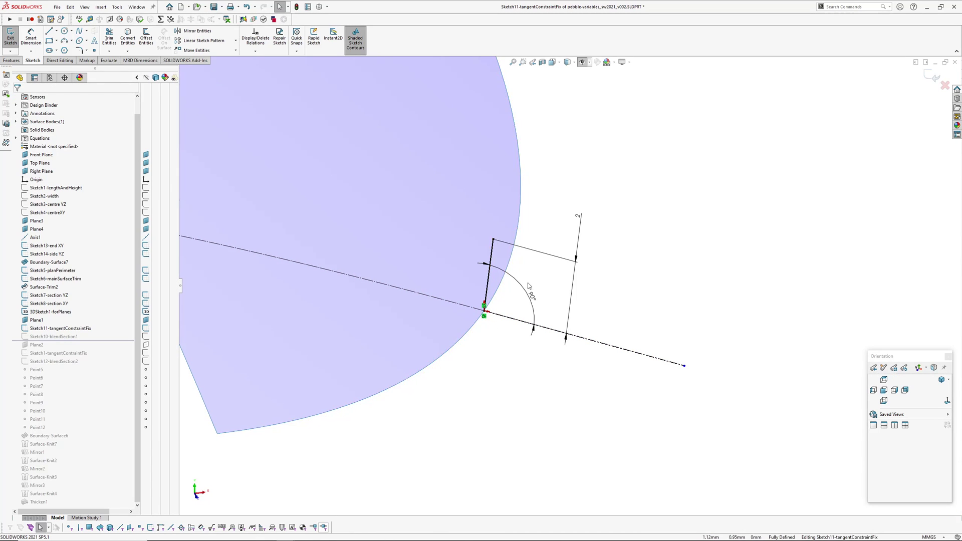
# Check the tangent construction line's relations, exit Sketch11-tangentConstraintFix without changes, and open Sketch10-blendSection1 for editing.
pyautogui.click(610, 346)
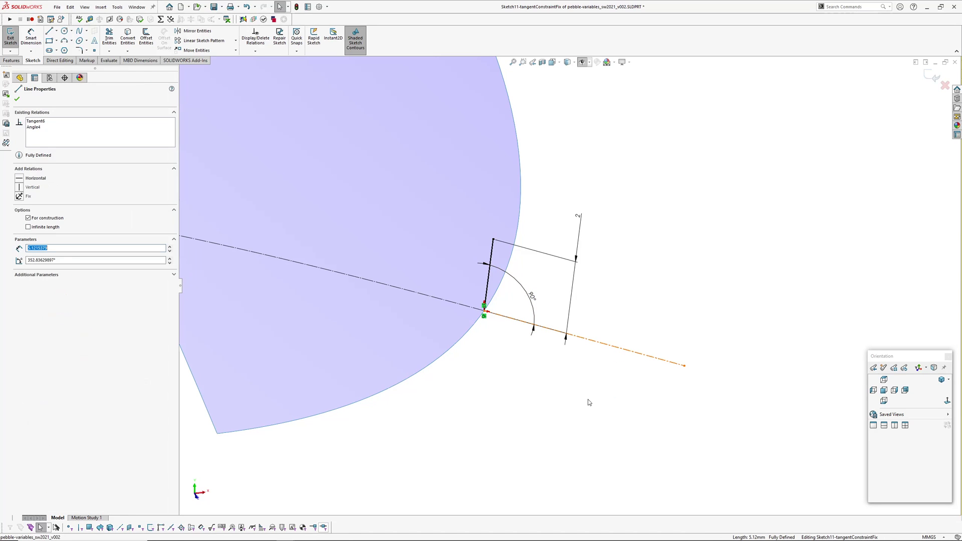
pyautogui.click(944, 84)
pyautogui.click(52, 338)
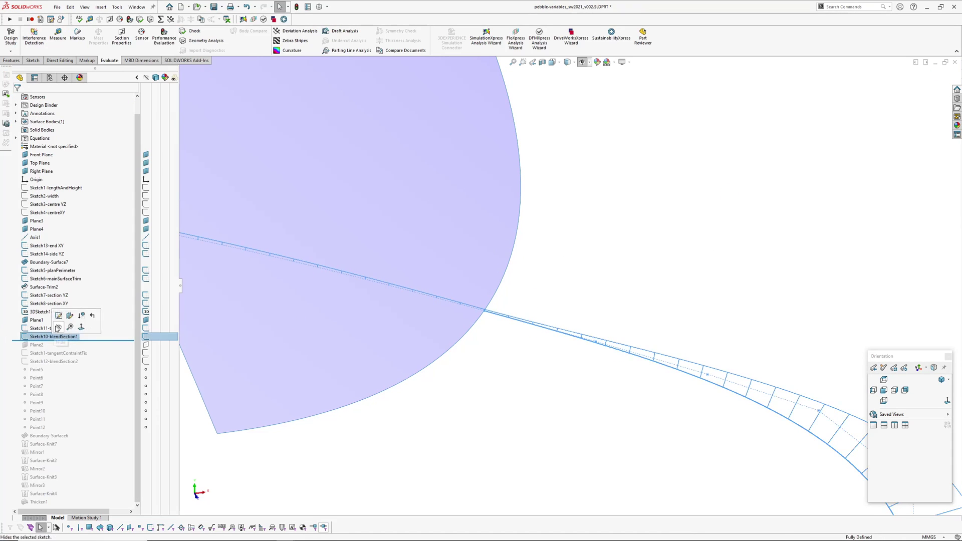
pyautogui.click(59, 316)
# Review the relations tying the blend section's spline and control polygon to the tangent line at the surface edge, and exit the sketch.
pyautogui.scroll(-5, 581, 344)
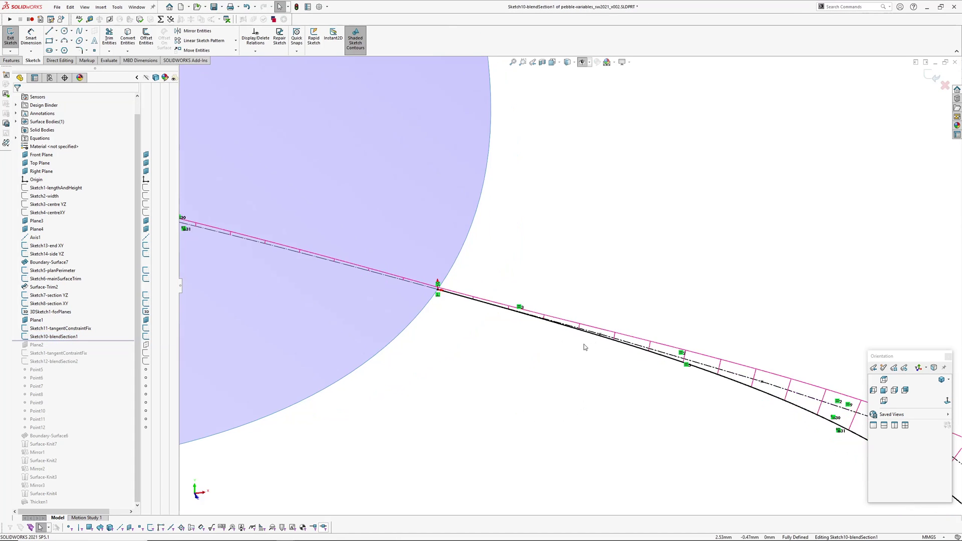
pyautogui.click(602, 317)
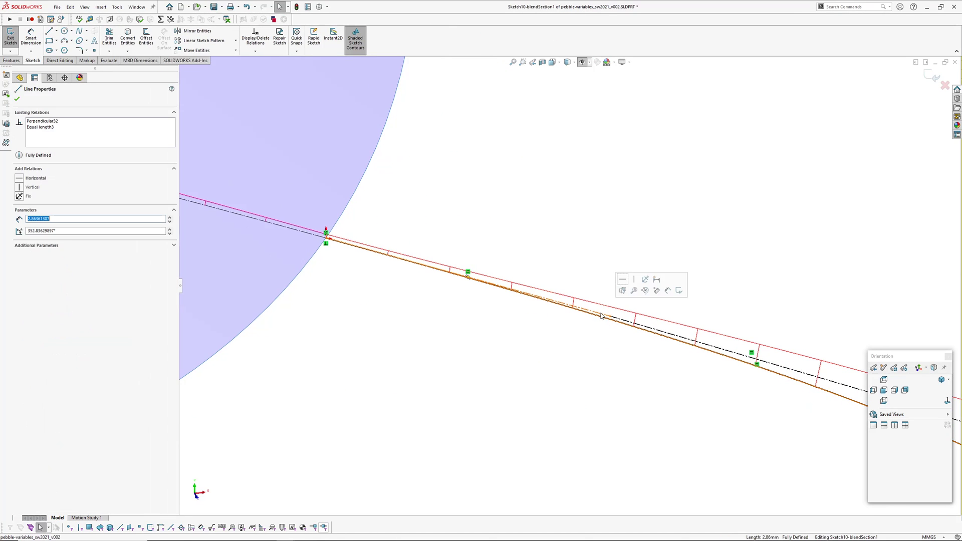
pyautogui.click(326, 244)
pyautogui.keyDown('ctrl'); pyautogui.moveTo(353, 302); pyautogui.dragTo(395, 366, button='middle'); pyautogui.keyUp('ctrl')
pyautogui.scroll(1, 395, 365)
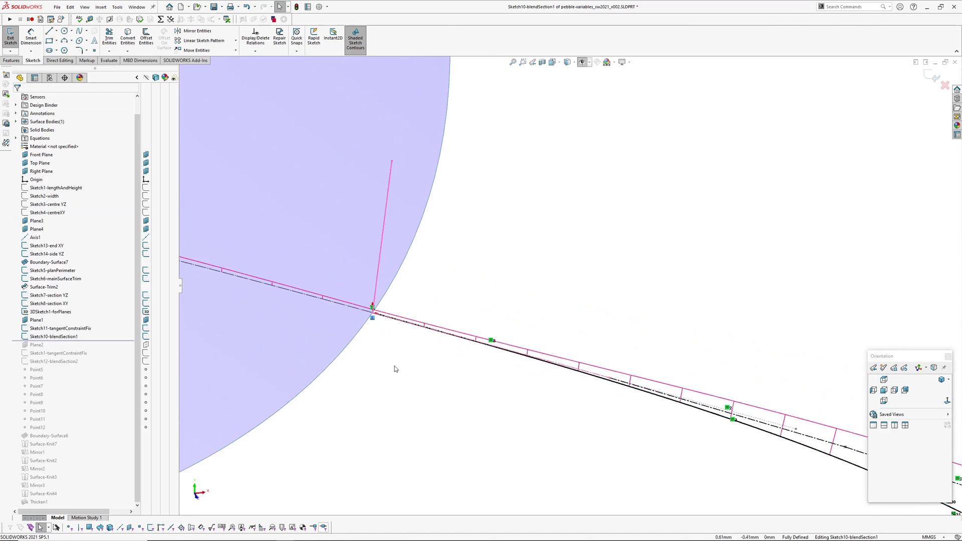
pyautogui.click(468, 390)
pyautogui.scroll(3, 469, 391)
pyautogui.click(942, 85)
pyautogui.scroll(1, 554, 369)
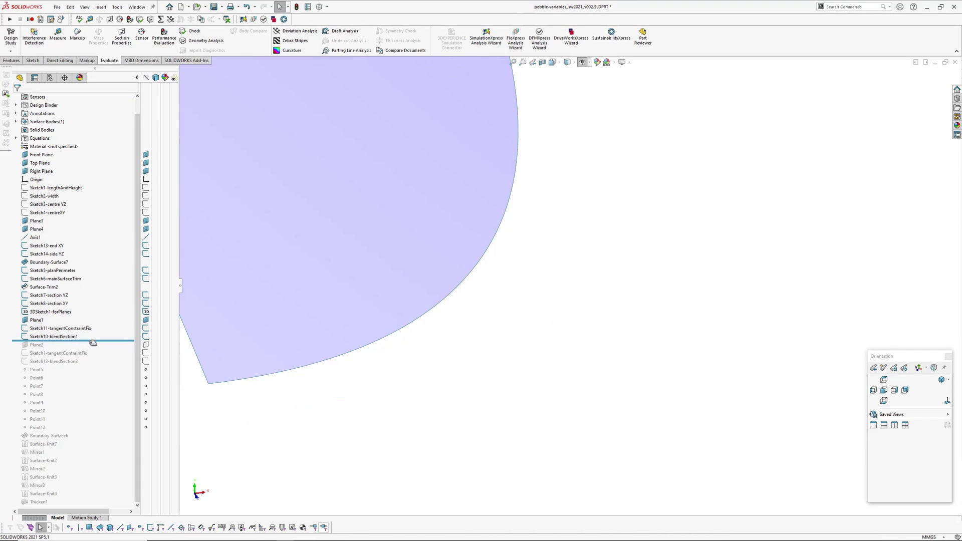
# Roll the model forward through Sketch12-blendSection2, show the hidden items, and inspect Plane2 with its tangent and blend section sketches.
pyautogui.moveTo(99, 341); pyautogui.dragTo(95, 365)
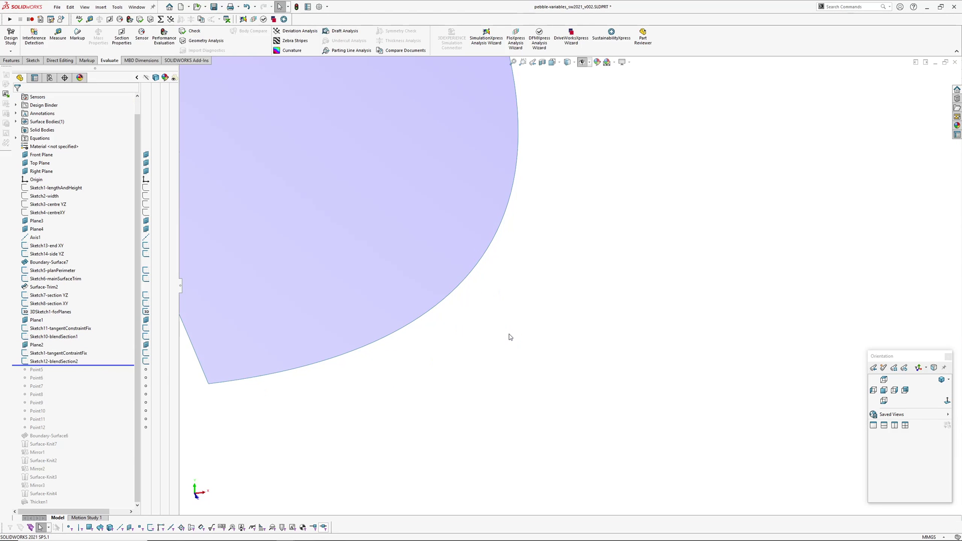
pyautogui.keyDown('ctrl'); pyautogui.moveTo(528, 287); pyautogui.dragTo(522, 315, button='middle'); pyautogui.keyUp('ctrl')
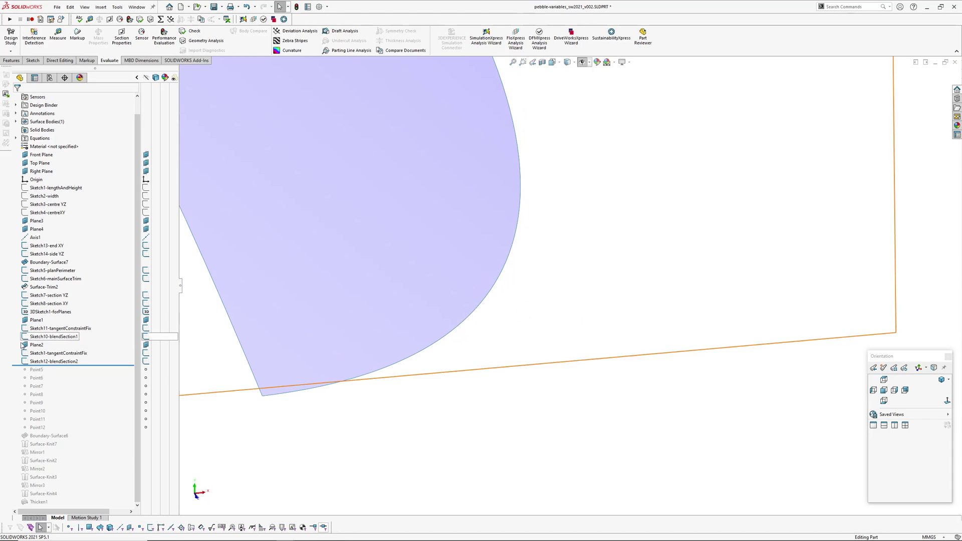
pyautogui.click(37, 345)
pyautogui.hotkey('ctrl', 'h')
pyautogui.moveTo(614, 302); pyautogui.dragTo(549, 306, button='middle')
pyautogui.scroll(1, 547, 296)
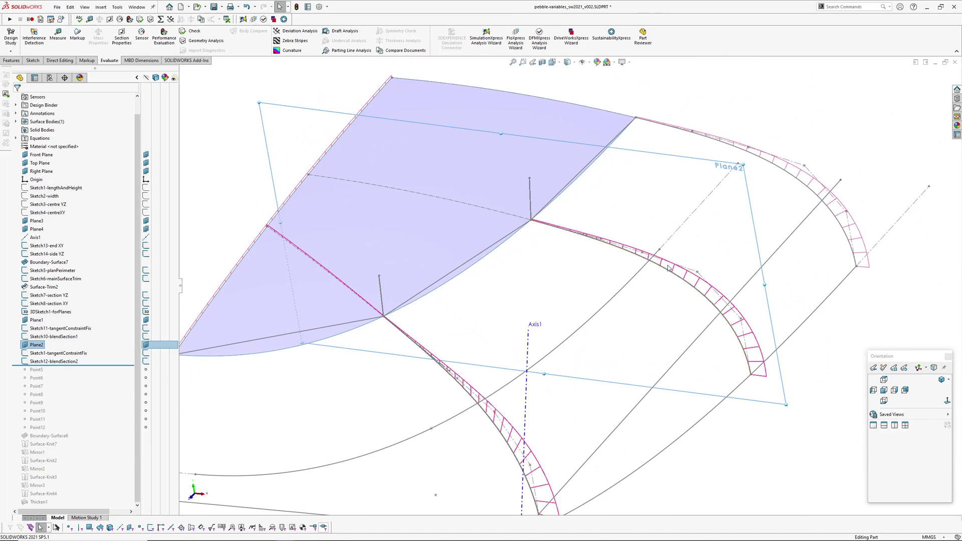
pyautogui.click(48, 354)
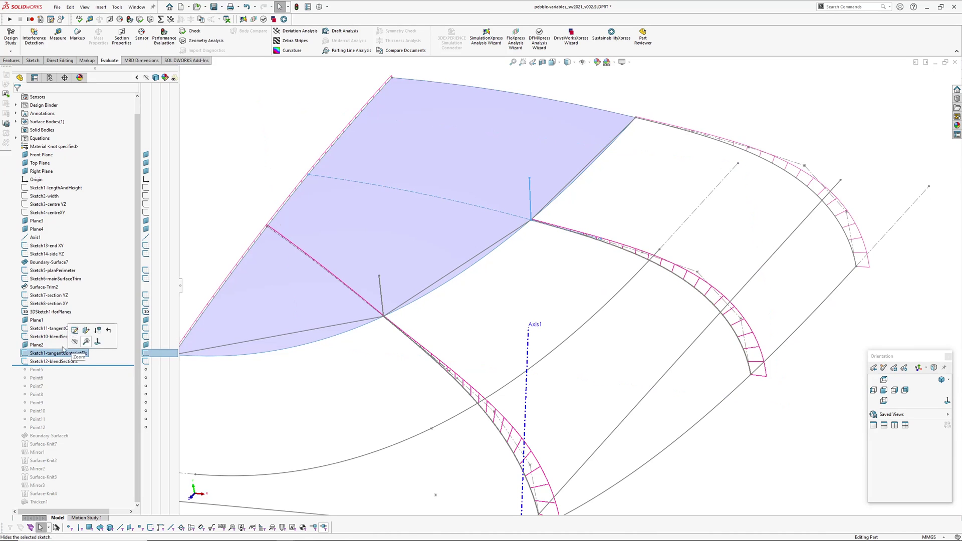
pyautogui.click(61, 361)
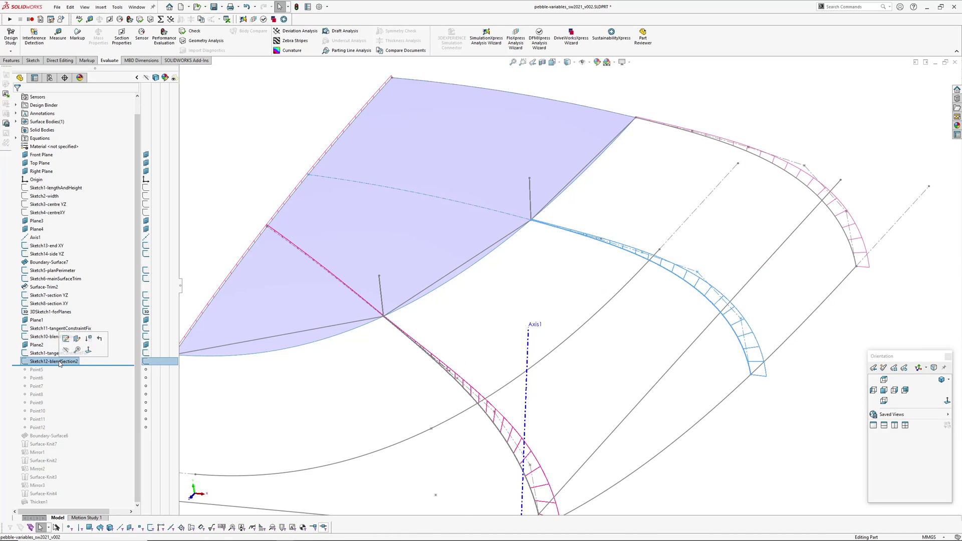
pyautogui.moveTo(501, 270); pyautogui.dragTo(527, 281, button='middle')
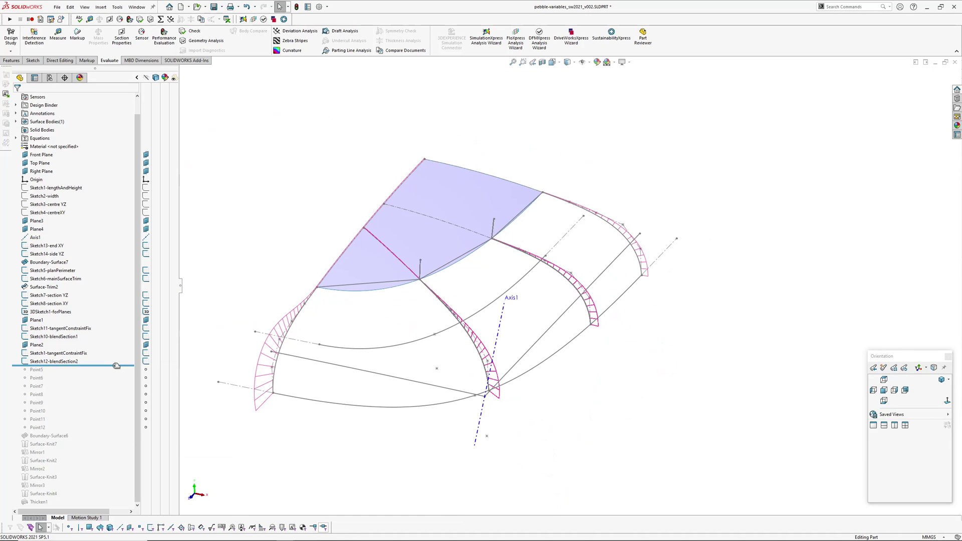
# Roll the model forward to include the reference points Point5 through Point12.
pyautogui.moveTo(116, 365); pyautogui.dragTo(95, 431)
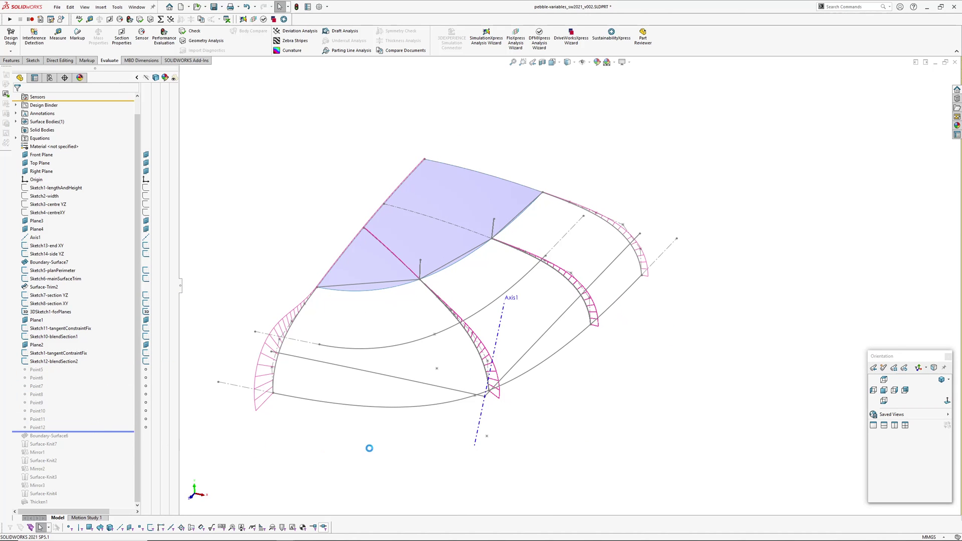
pyautogui.scroll(-5, 317, 342)
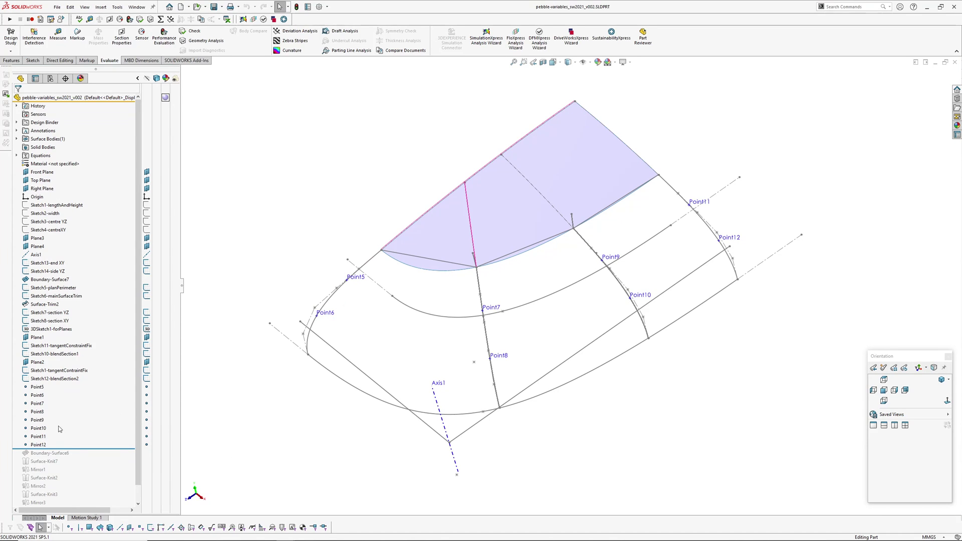
# Try to create 2 evenly distributed reference points along the style spline of Sketch7-section YZ.
pyautogui.rightClick(260, 391)
pyautogui.click(274, 415)
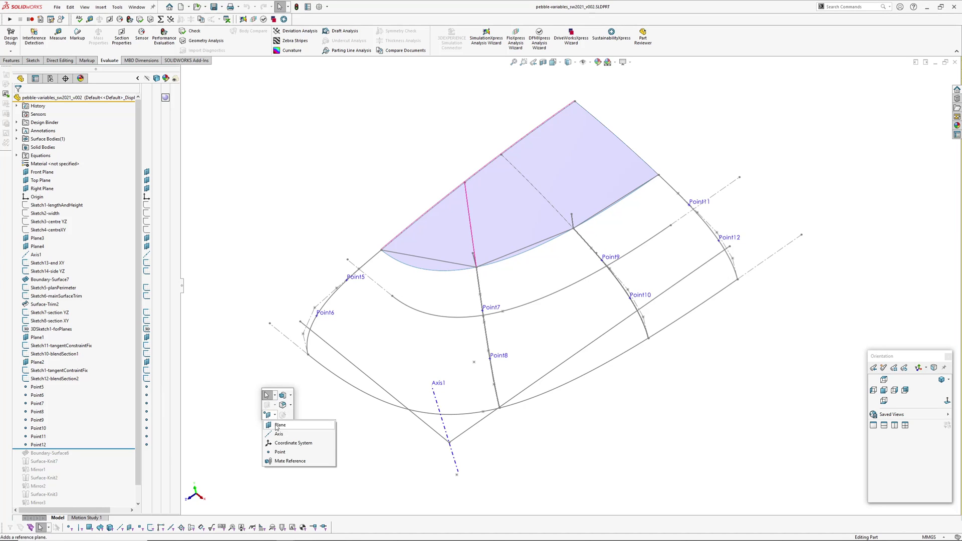
pyautogui.click(279, 452)
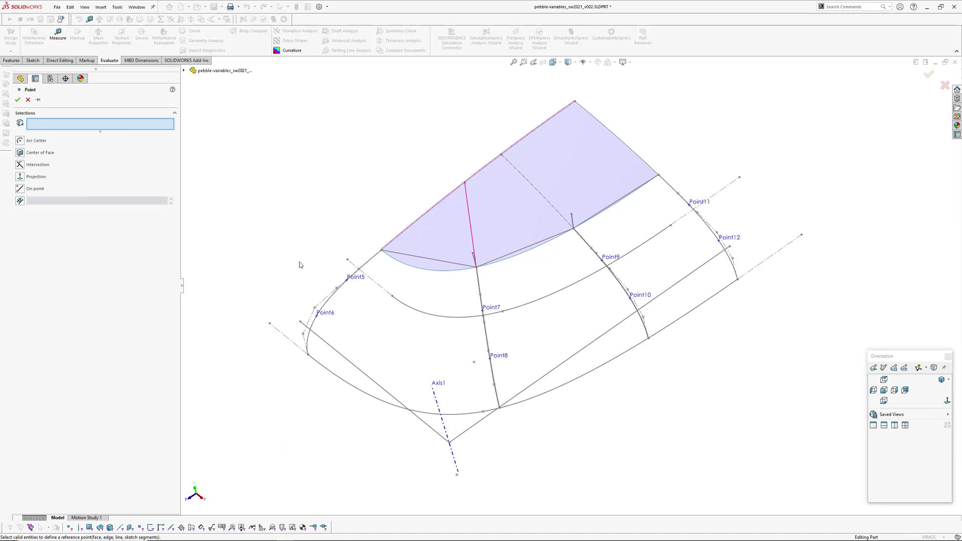
pyautogui.click(313, 327)
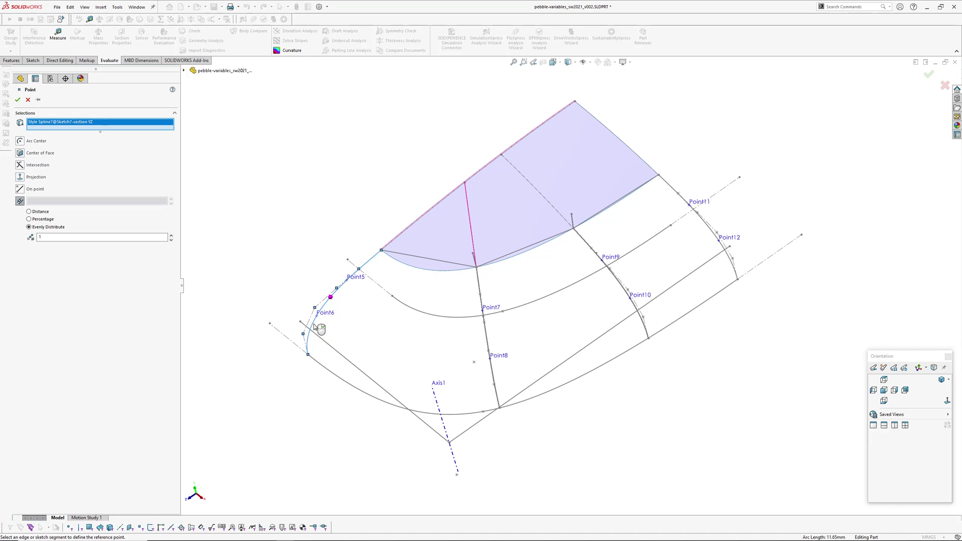
pyautogui.click(171, 236)
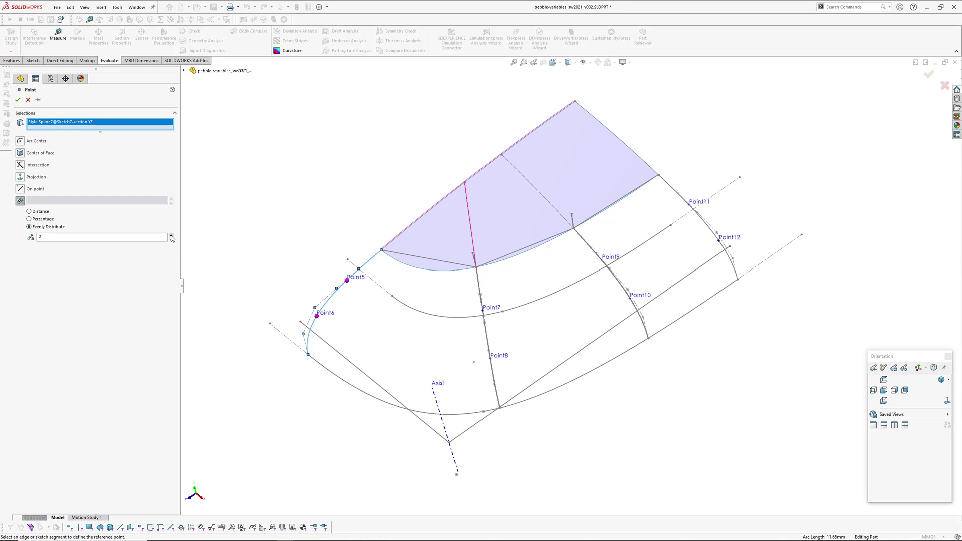
pyautogui.click(18, 99)
# Highlight Point5 and Point6 on the end section's spline and open the definition of Point5.
pyautogui.click(37, 386)
pyautogui.click(31, 395)
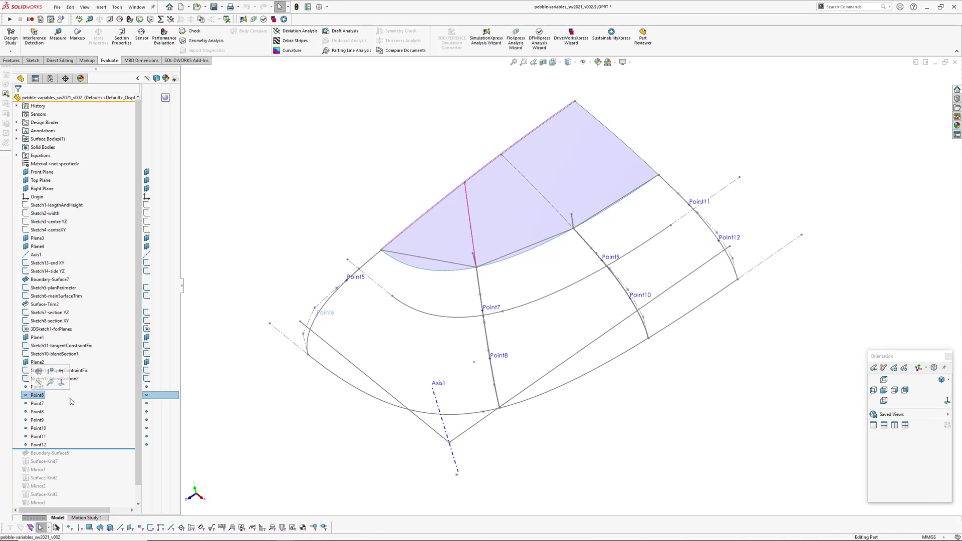
pyautogui.press('Escape')
pyautogui.click(33, 389)
pyautogui.click(41, 366)
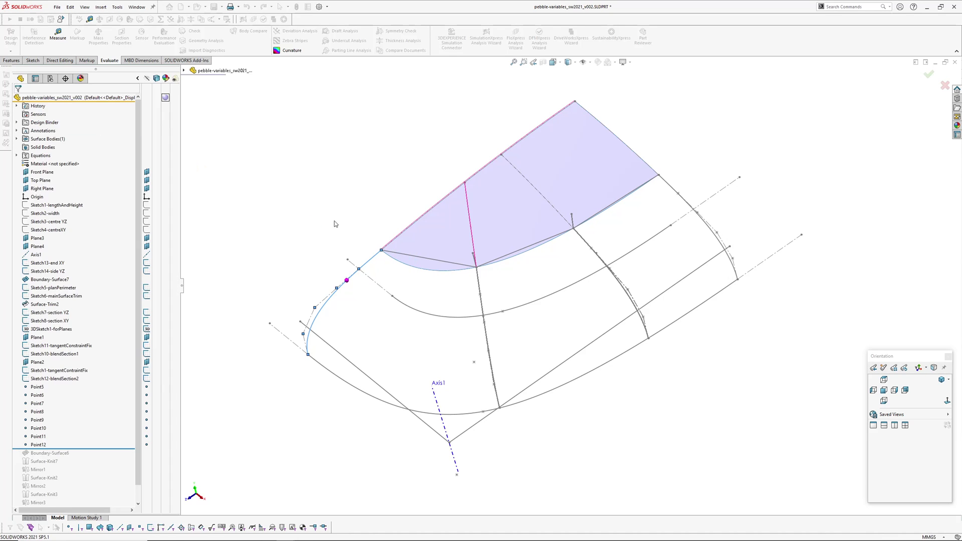
# Measure the distance between Point5 and the trimmed surface's nearest corner.
pyautogui.click(381, 250)
pyautogui.press('m')
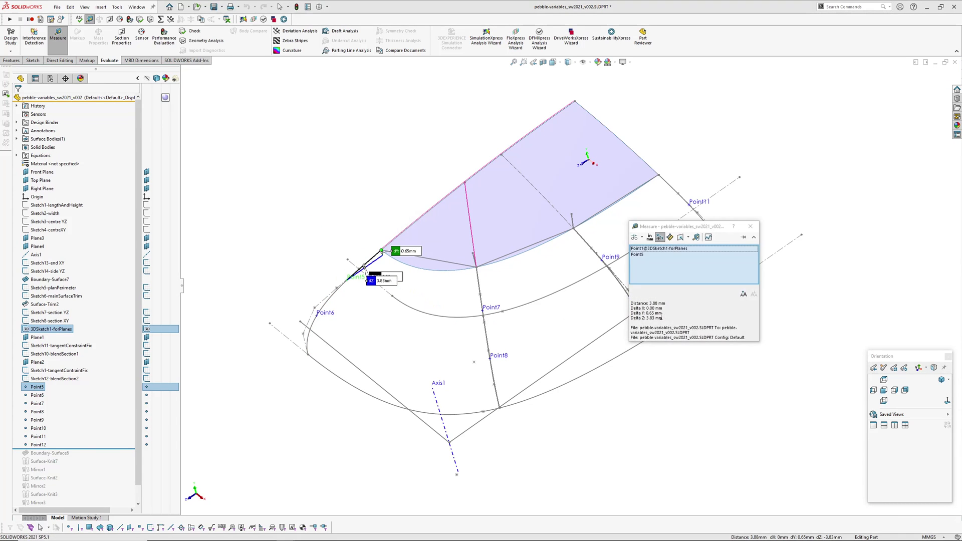
pyautogui.click(750, 225)
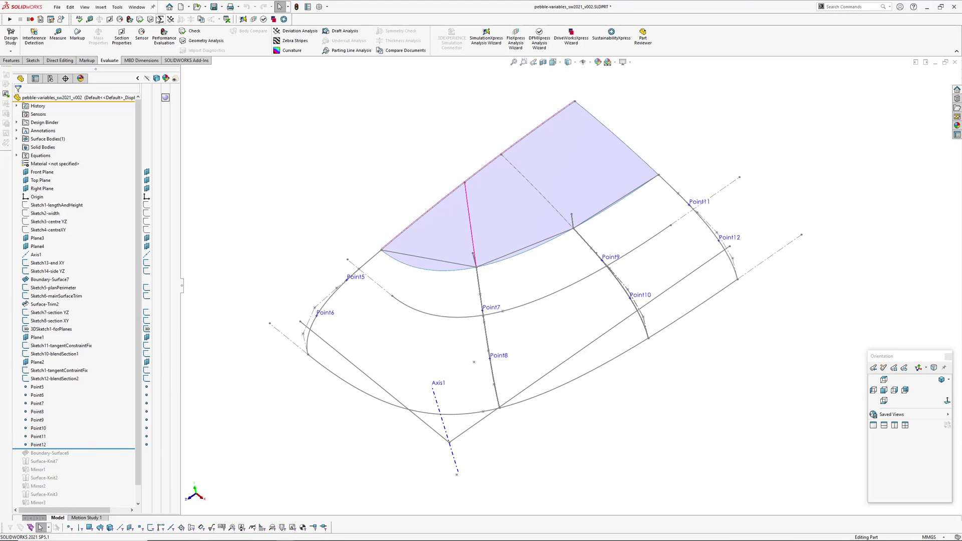
# Set the Blend Distance global variable to 11 in the equations and rebuild the model.
pyautogui.click(160, 19)
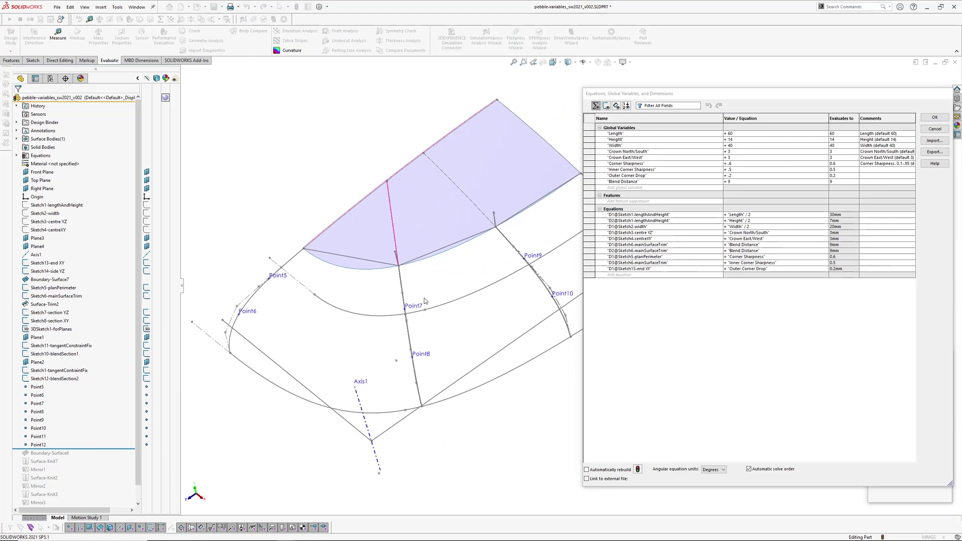
pyautogui.click(736, 182)
pyautogui.write('11')
pyautogui.press('Return')
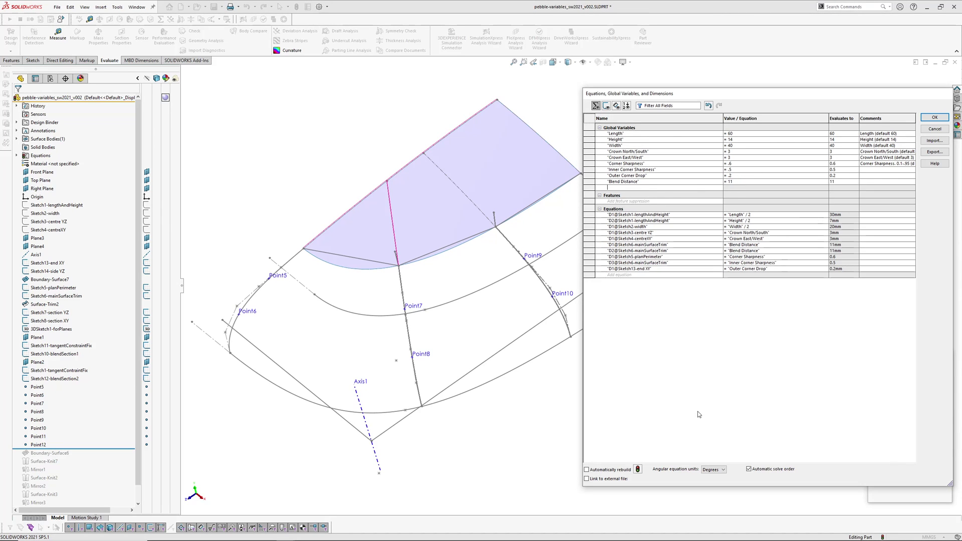
pyautogui.click(637, 469)
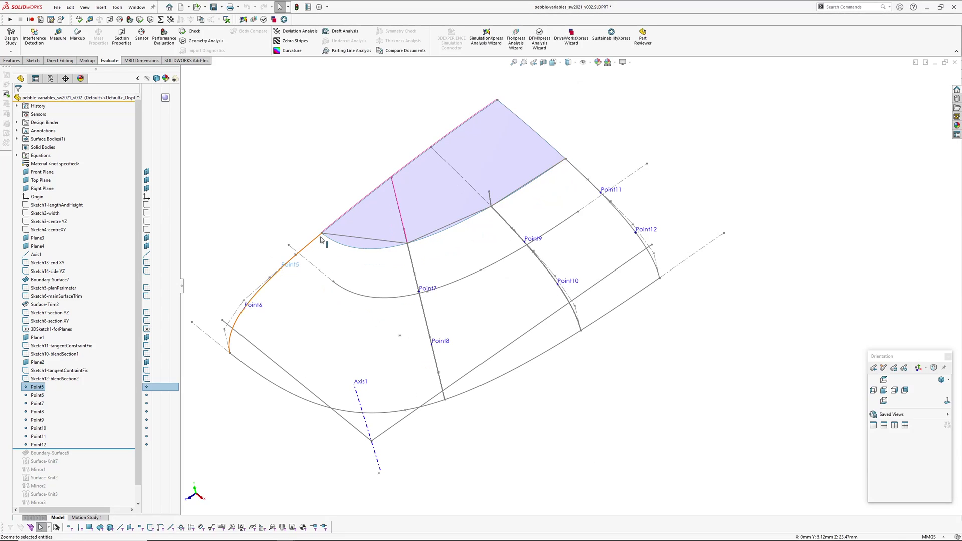
# Measure the distance from Point5 to the trimmed surface's corner again with the new blend distance, and clear the selection.
pyautogui.keyDown('ctrl'); pyautogui.click(321, 234); pyautogui.keyUp('ctrl')
pyautogui.press('m')
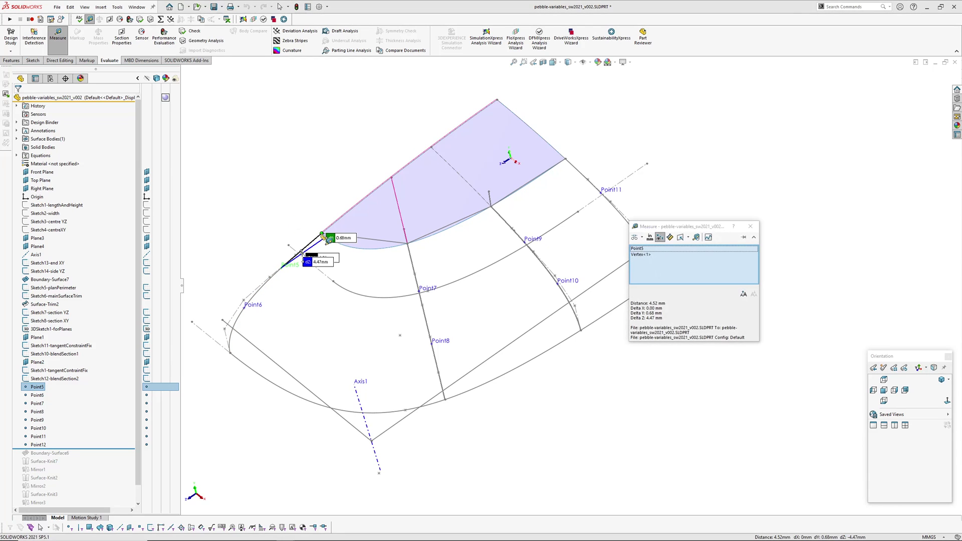
pyautogui.click(750, 227)
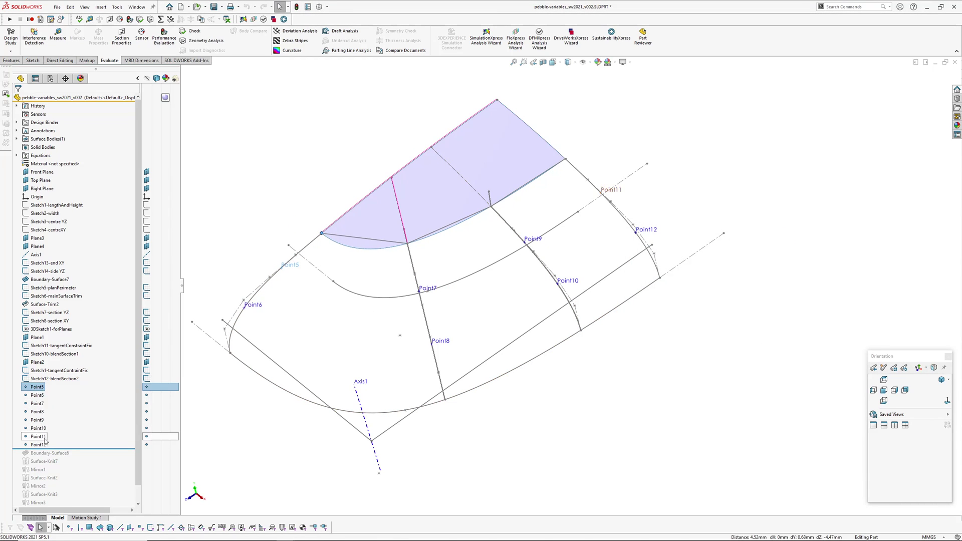
pyautogui.click(287, 457)
# Roll the model forward to include Boundary-Surface6, open it for editing and examine its Direction 1 edge and Sketch5-planPerimeter curve.
pyautogui.keyDown('ctrl'); pyautogui.moveTo(352, 365); pyautogui.dragTo(366, 367, button='middle'); pyautogui.keyUp('ctrl')
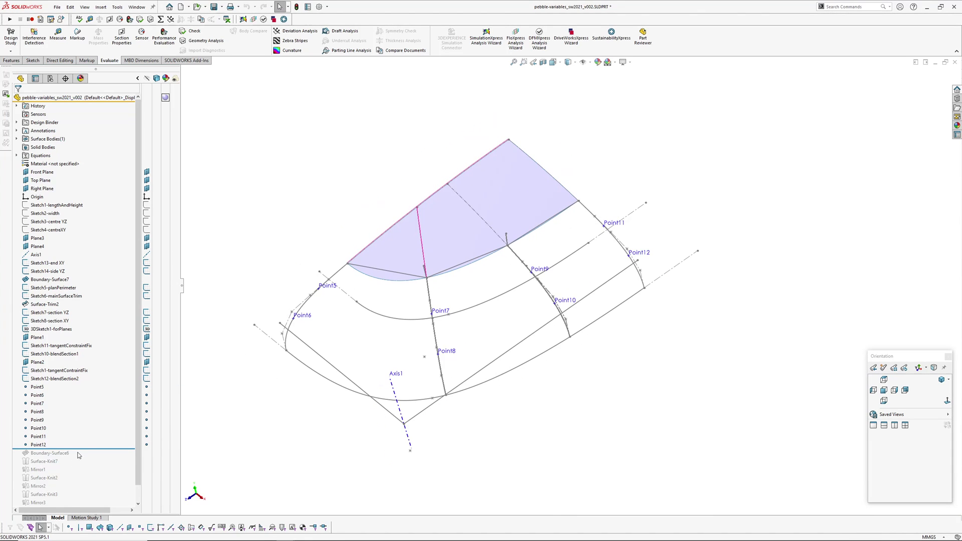
pyautogui.moveTo(79, 449); pyautogui.dragTo(83, 454)
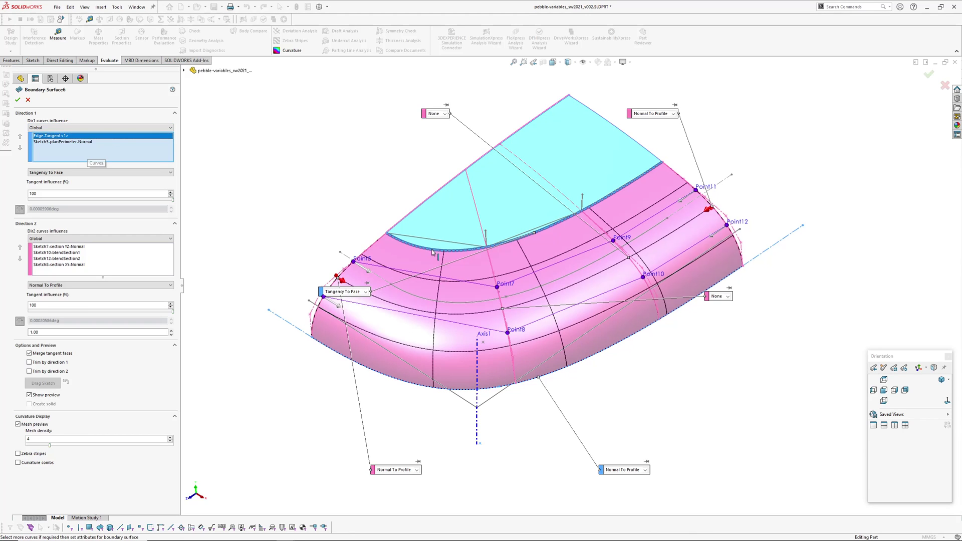
pyautogui.click(42, 142)
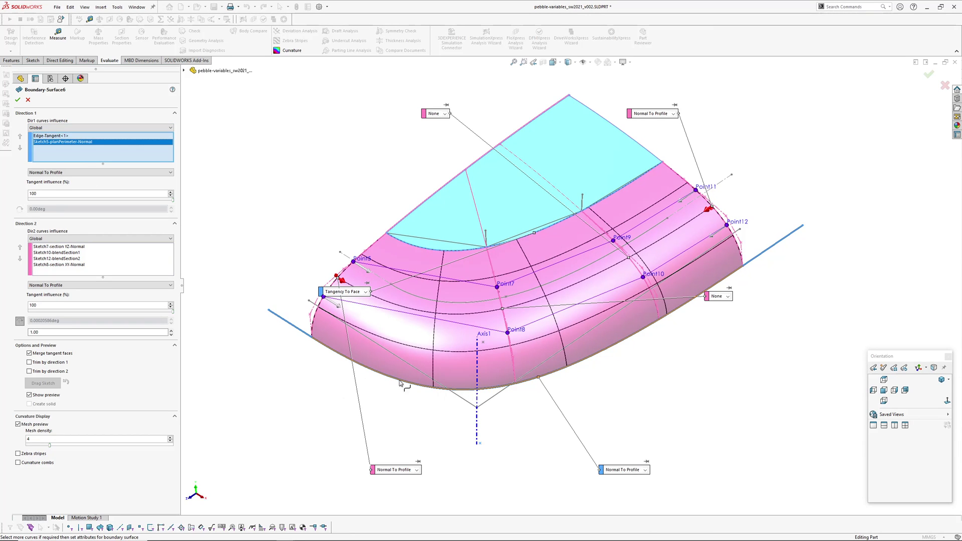
pyautogui.keyDown('ctrl'); pyautogui.moveTo(268, 375); pyautogui.dragTo(237, 341, button='middle'); pyautogui.keyUp('ctrl')
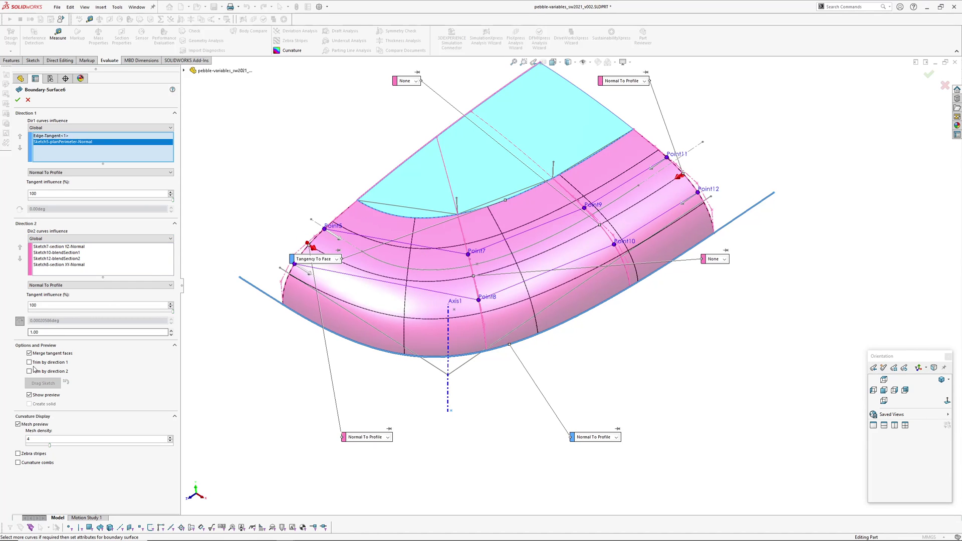
# Turn off the boundary surface's mesh preview and highlight its Direction 2 section curves through Sketch8-section XY.
pyautogui.click(18, 424)
pyautogui.click(45, 247)
pyautogui.click(47, 252)
pyautogui.click(46, 264)
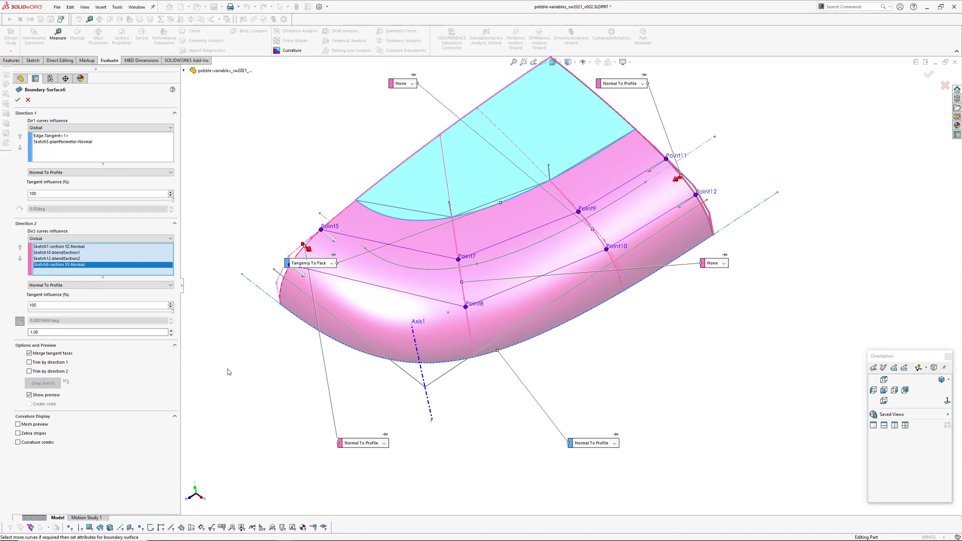
# Examine how Boundary-Surface6's preview follows the blend sections and reference points Point5 to Point12 from several angles.
pyautogui.scroll(-5, 385, 292)
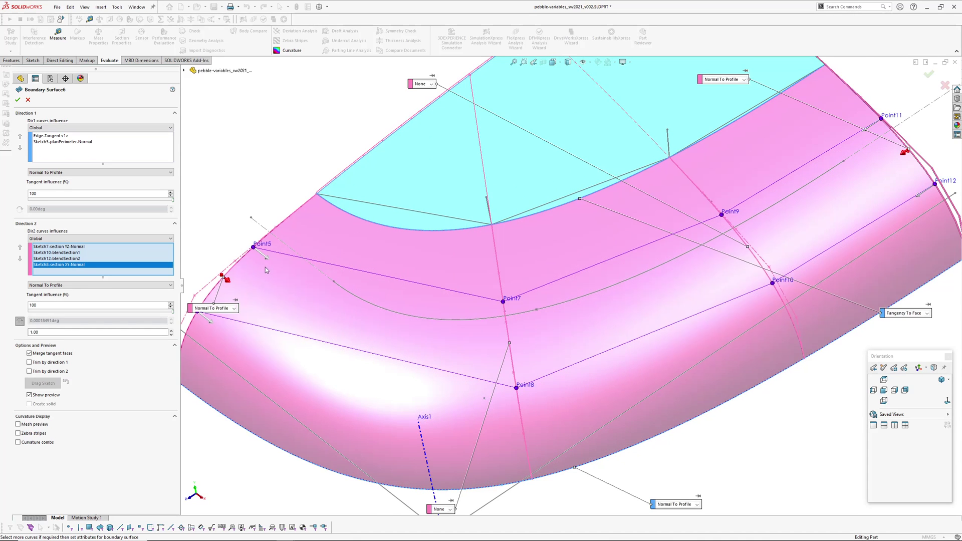
pyautogui.keyDown('ctrl'); pyautogui.moveTo(255, 294); pyautogui.dragTo(309, 264, button='middle'); pyautogui.keyUp('ctrl')
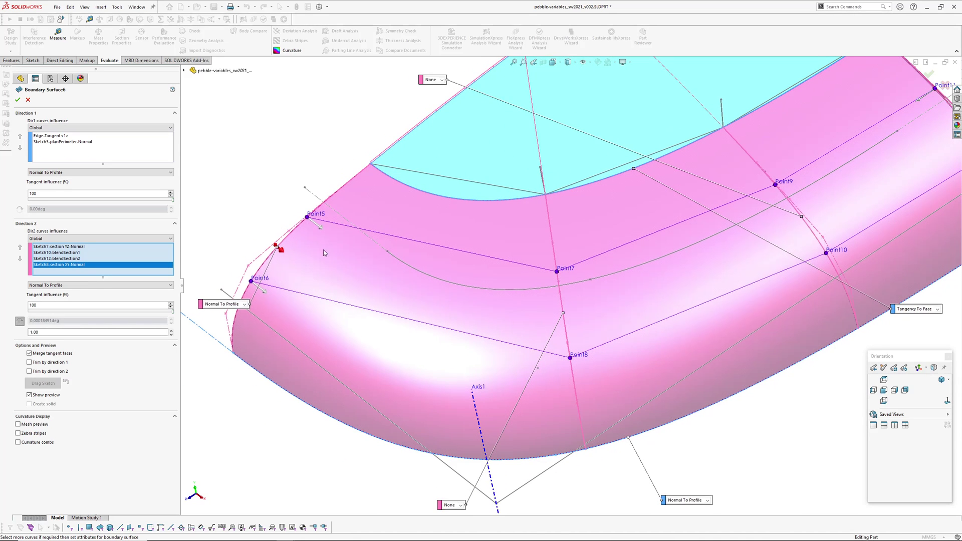
pyautogui.rightClick(269, 260)
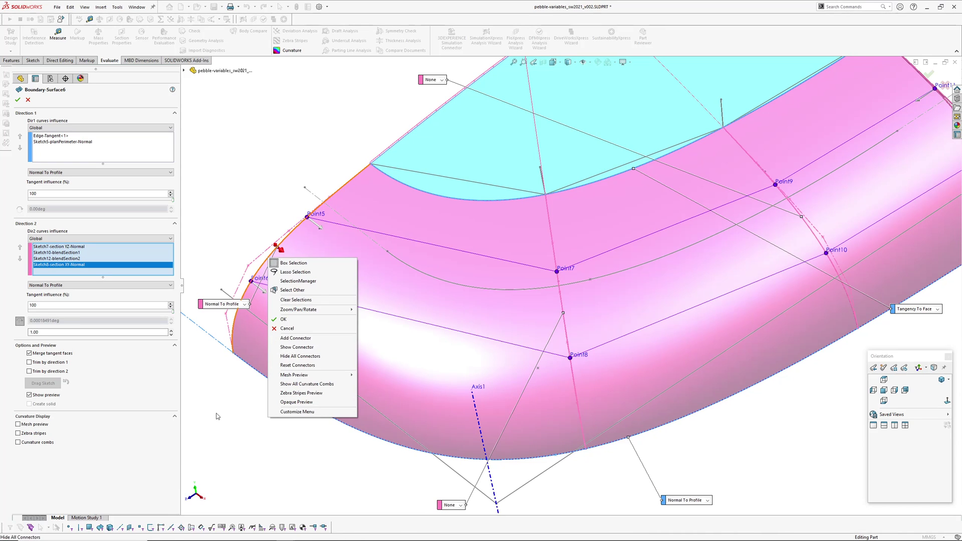
pyautogui.click(288, 349)
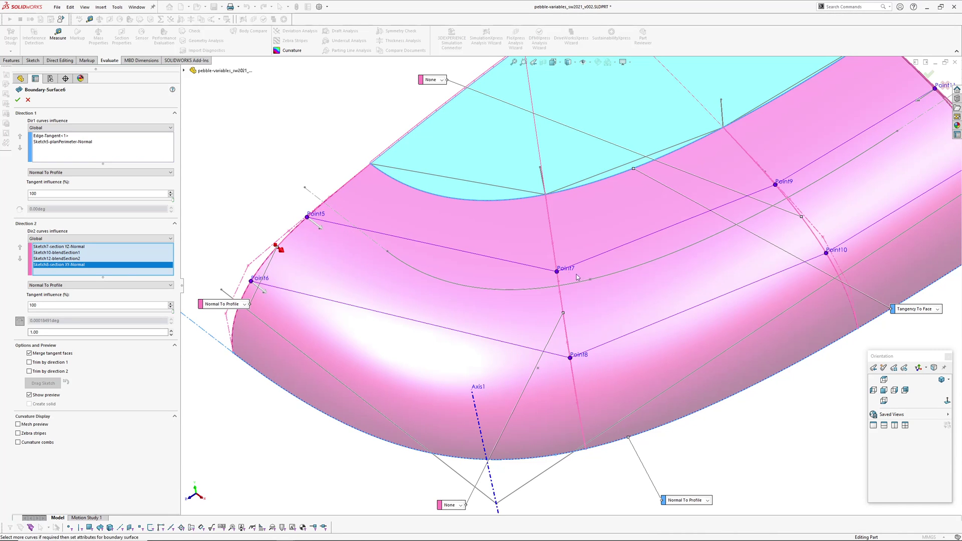
pyautogui.scroll(-2, 582, 302)
pyautogui.click(555, 278)
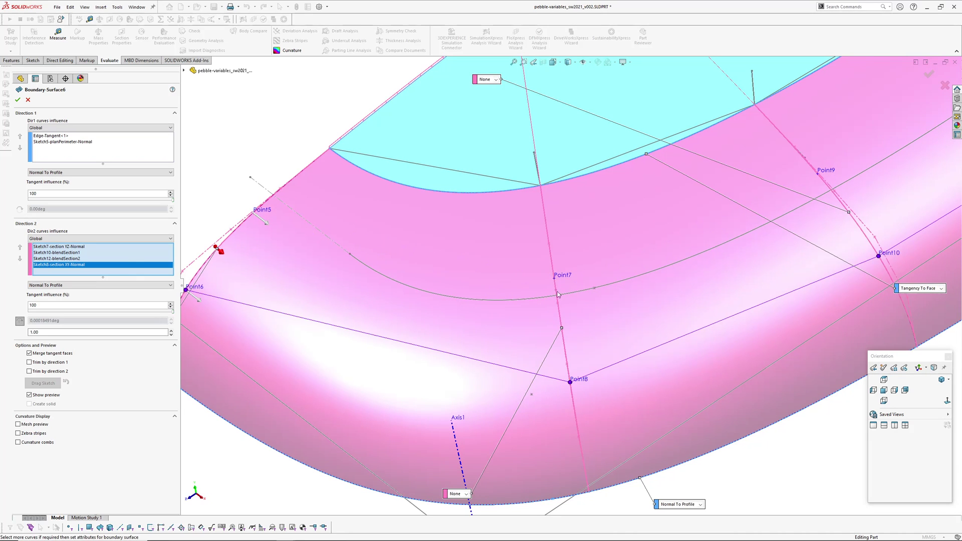
pyautogui.scroll(3, 556, 283)
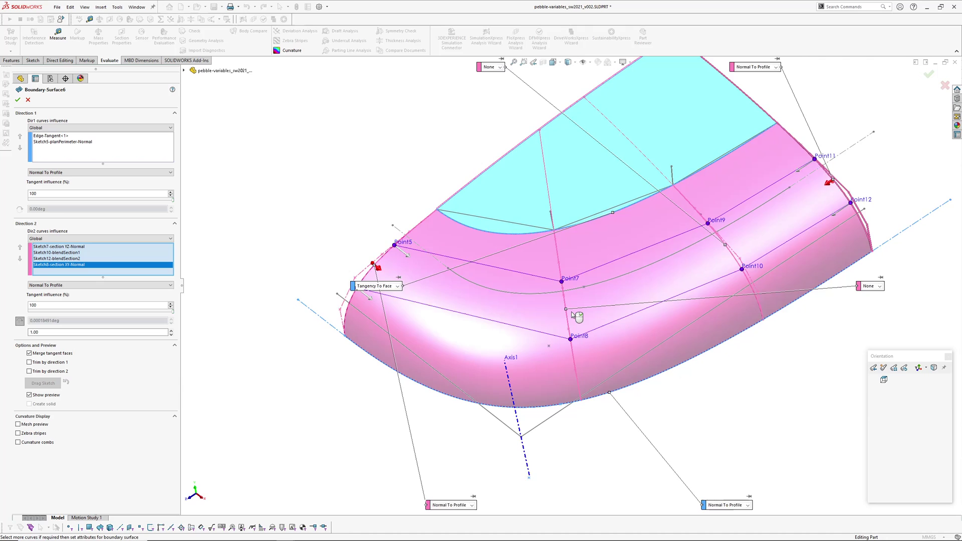
pyautogui.scroll(3, 571, 312)
pyautogui.moveTo(644, 309)
pyautogui.keyDown('ctrl'); pyautogui.mouseDown(button='middle')
pyautogui.moveTo(597, 300)
pyautogui.moveTo(601, 262)
pyautogui.moveTo(624, 274)
pyautogui.mouseUp(button='middle'); pyautogui.keyUp('ctrl')
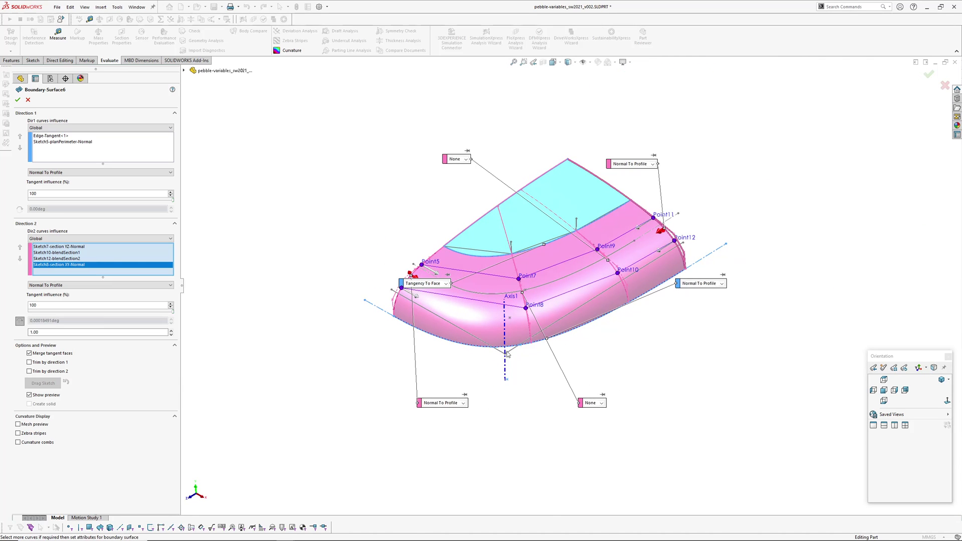
pyautogui.moveTo(506, 330); pyautogui.dragTo(671, 280, button='middle')
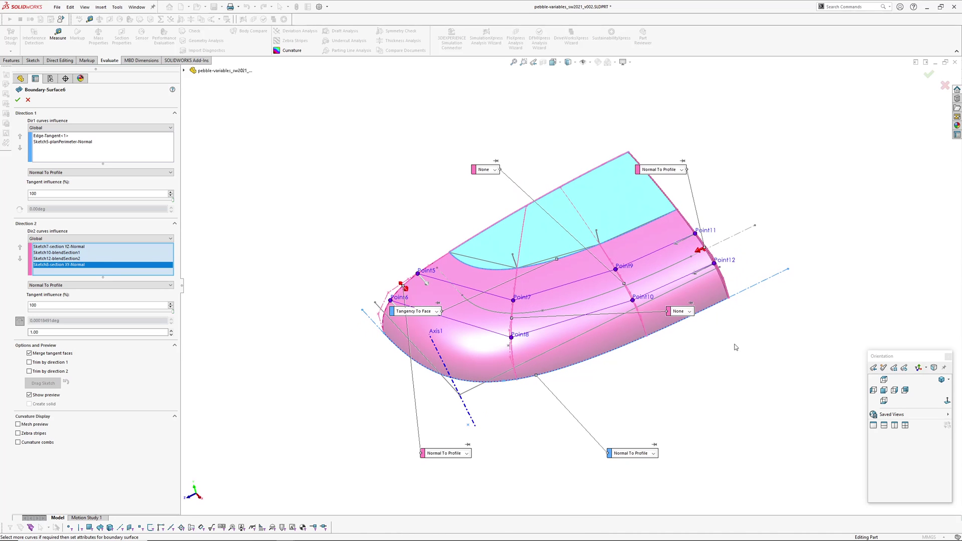
# Close the boundary surface edit and check the quarter surface's flow with zebra stripes.
pyautogui.click(928, 75)
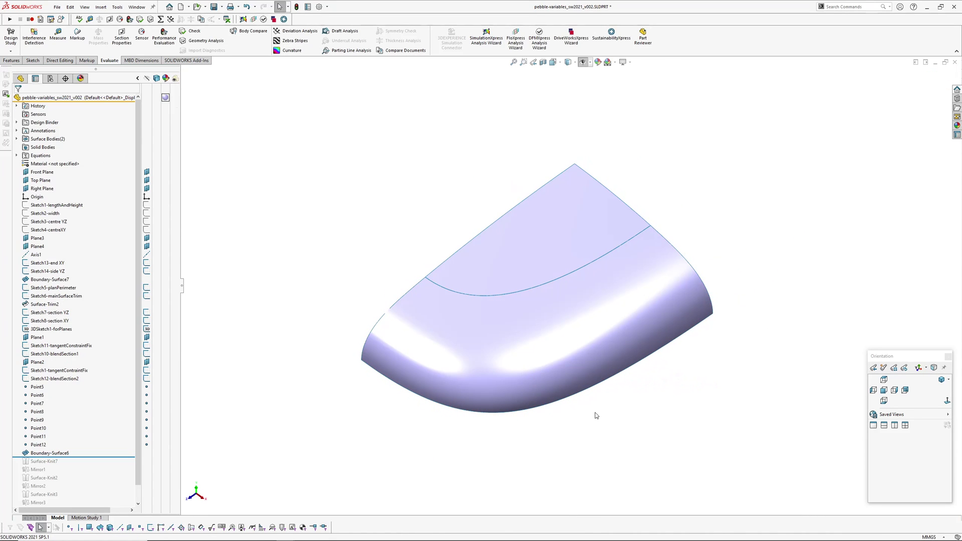
pyautogui.moveTo(560, 344); pyautogui.dragTo(350, 294, button='middle')
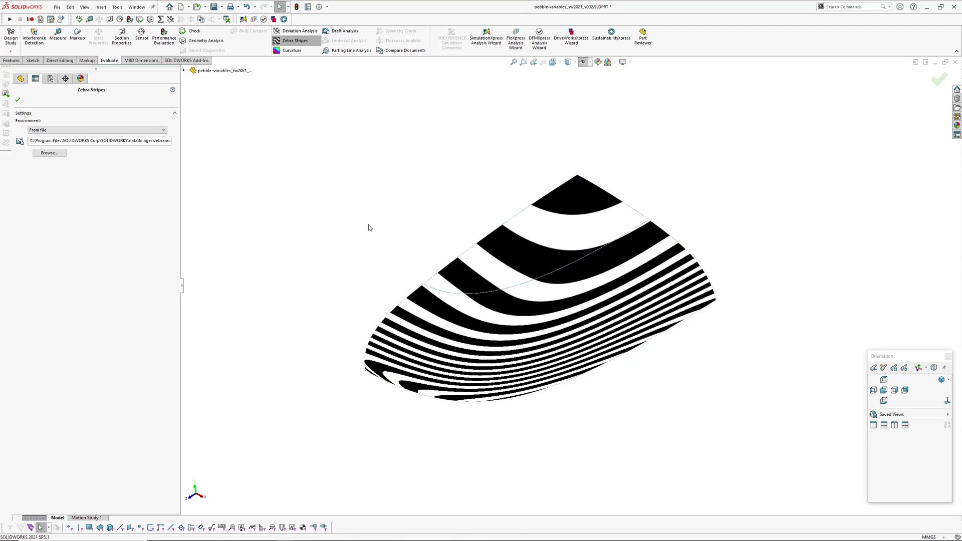
pyautogui.press('Escape')
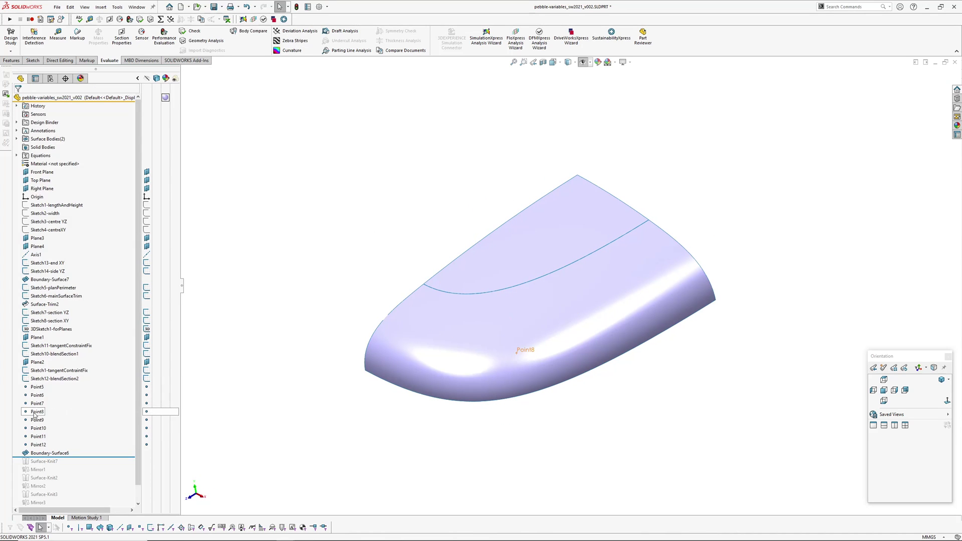
# Reopen Boundary-Surface6 for editing and examine its Direction 1 edge and section curves around the corner.
pyautogui.scroll(-5, 453, 303)
pyautogui.click(399, 320)
pyautogui.click(408, 285)
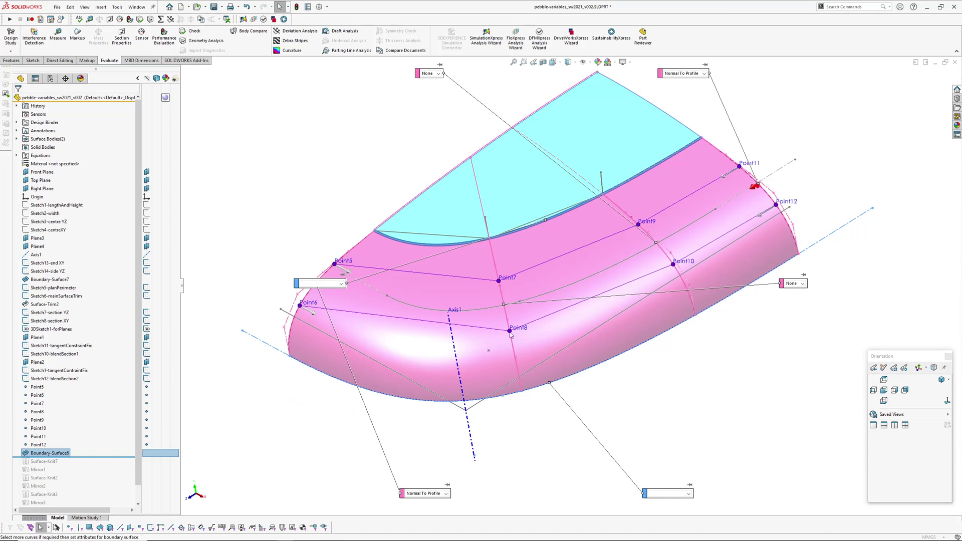
pyautogui.moveTo(503, 327); pyautogui.dragTo(533, 382, button='middle')
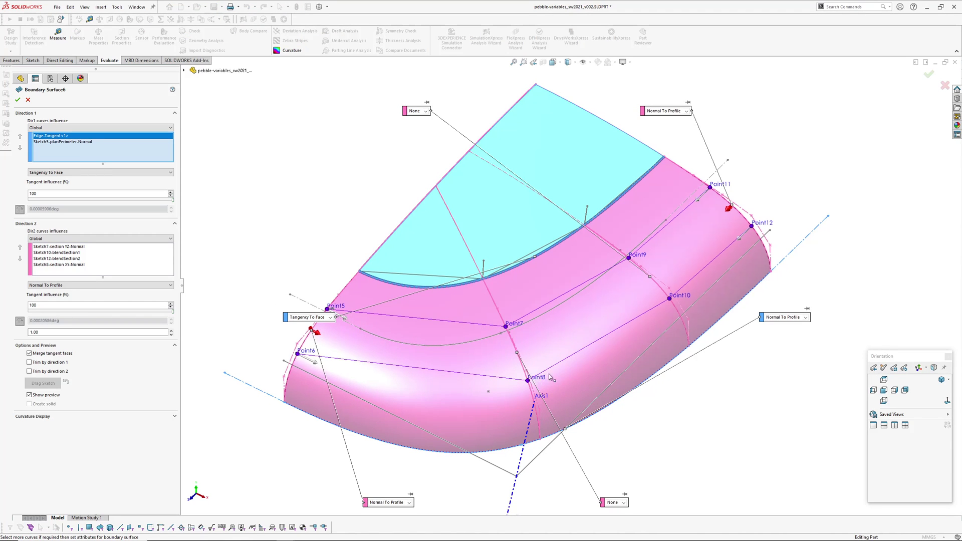
pyautogui.moveTo(551, 371); pyautogui.dragTo(575, 298, button='middle')
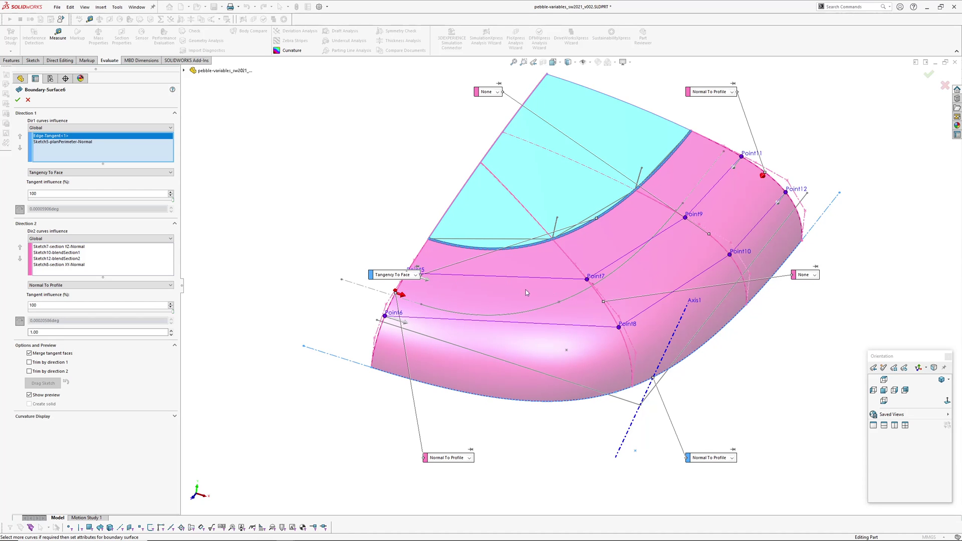
pyautogui.moveTo(619, 350); pyautogui.dragTo(501, 333, button='middle')
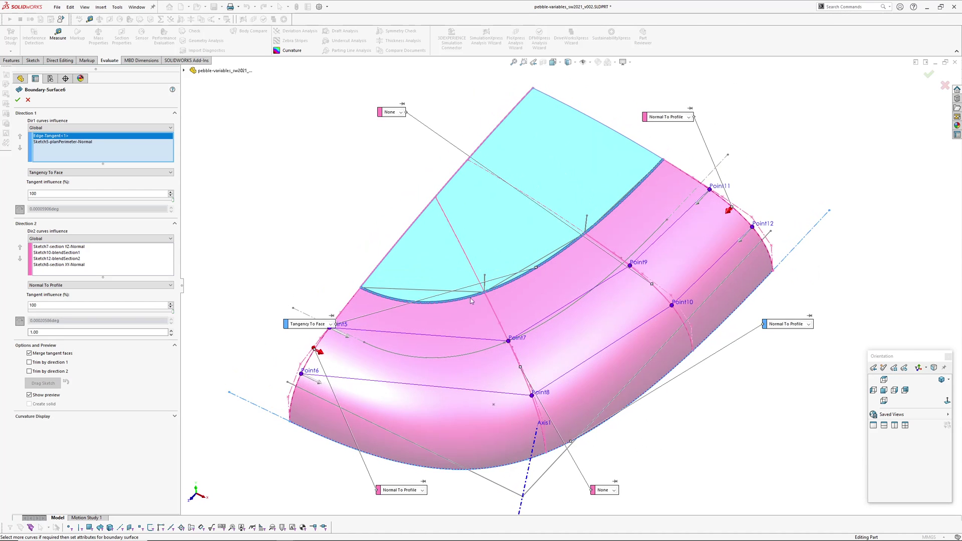
# Turn on the mesh preview to examine the boundary surface's mesh flow, and cancel the edit.
pyautogui.click(19, 424)
pyautogui.moveTo(496, 425); pyautogui.dragTo(482, 407, button='middle')
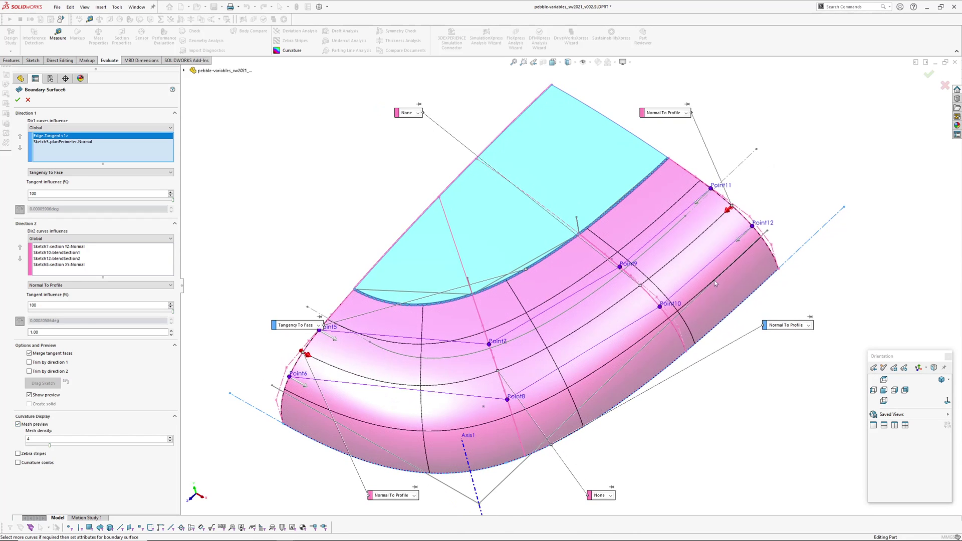
pyautogui.click(944, 86)
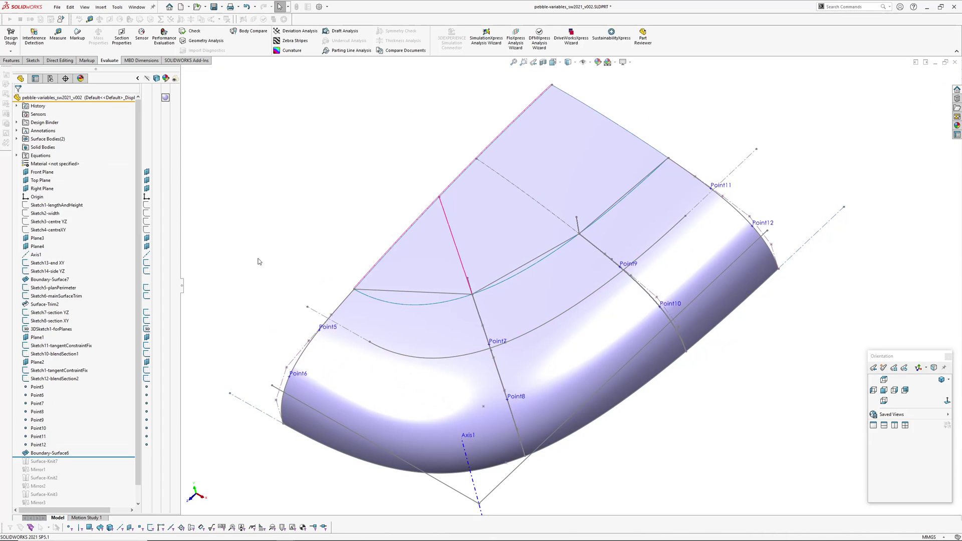
# Roll the model forward through Mirror1 to Surface-Knit4 and examine the corner blend and crown faces of the full pebble.
pyautogui.scroll(-1, 66, 452)
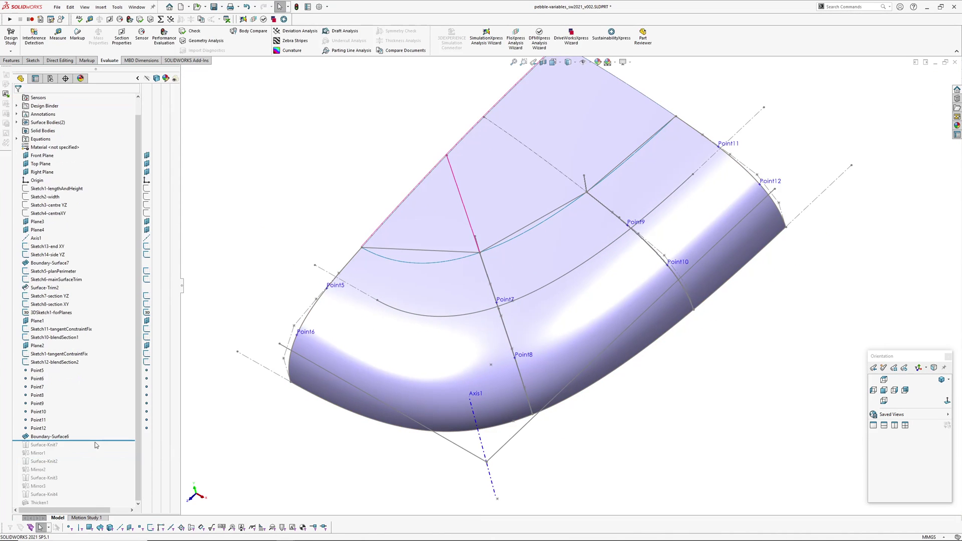
pyautogui.moveTo(99, 441); pyautogui.dragTo(96, 457)
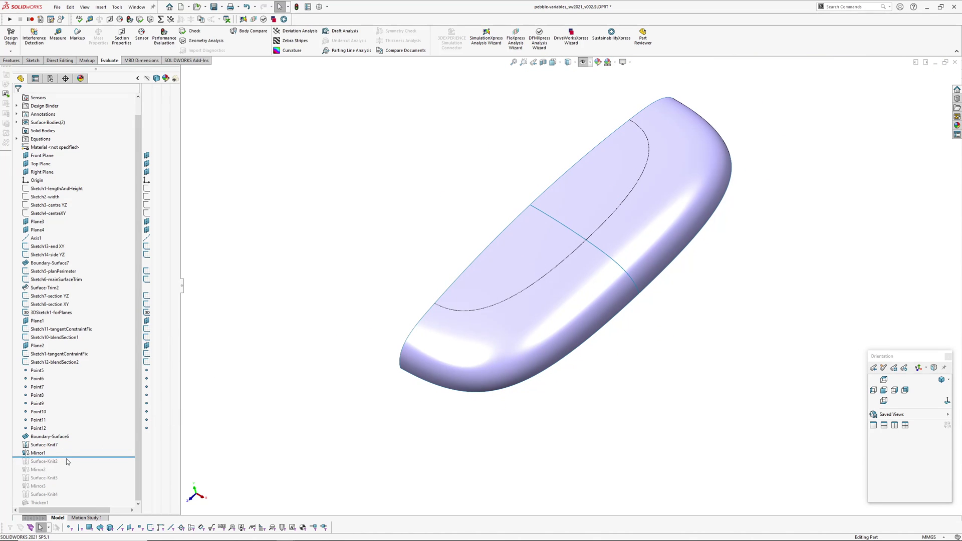
pyautogui.moveTo(69, 457); pyautogui.dragTo(72, 497)
pyautogui.moveTo(577, 333); pyautogui.dragTo(540, 351, button='middle')
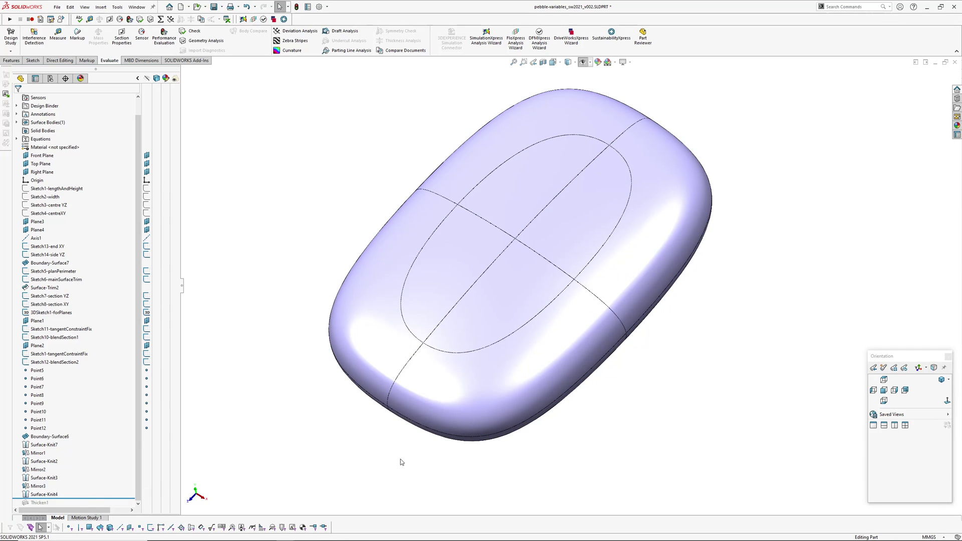
pyautogui.click(527, 384)
pyautogui.click(487, 305)
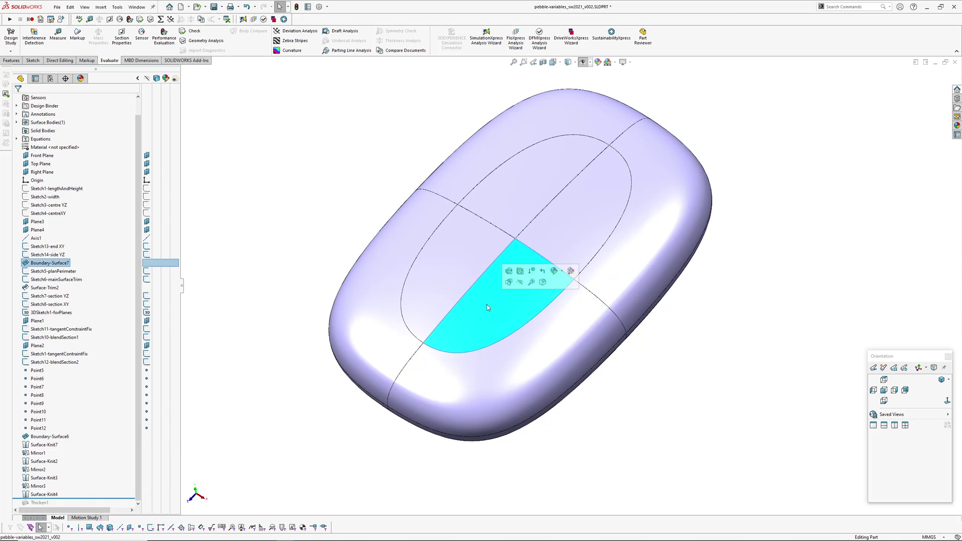
pyautogui.click(629, 423)
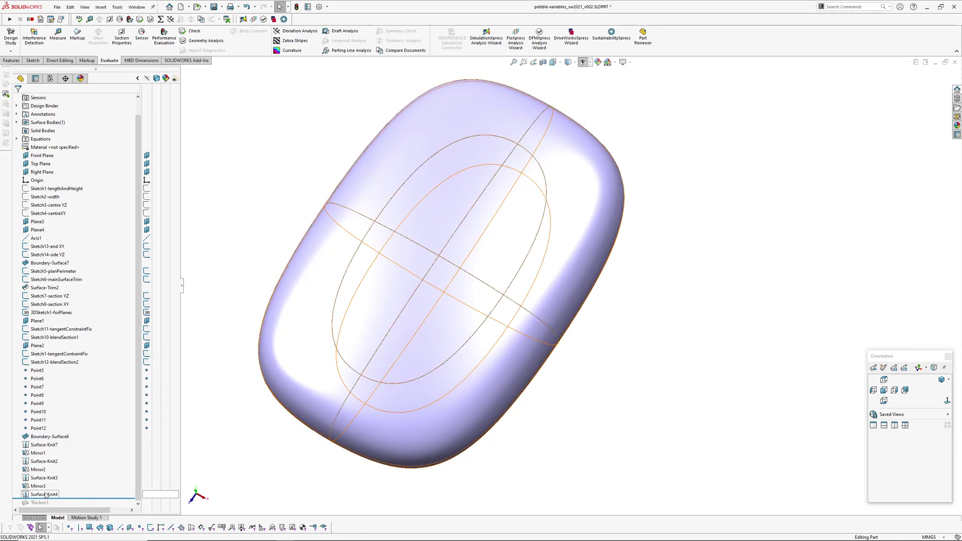
# Show the knitted pebble shaded without edges and inspect its surface continuity with zebra stripes from several angles.
pyautogui.click(568, 62)
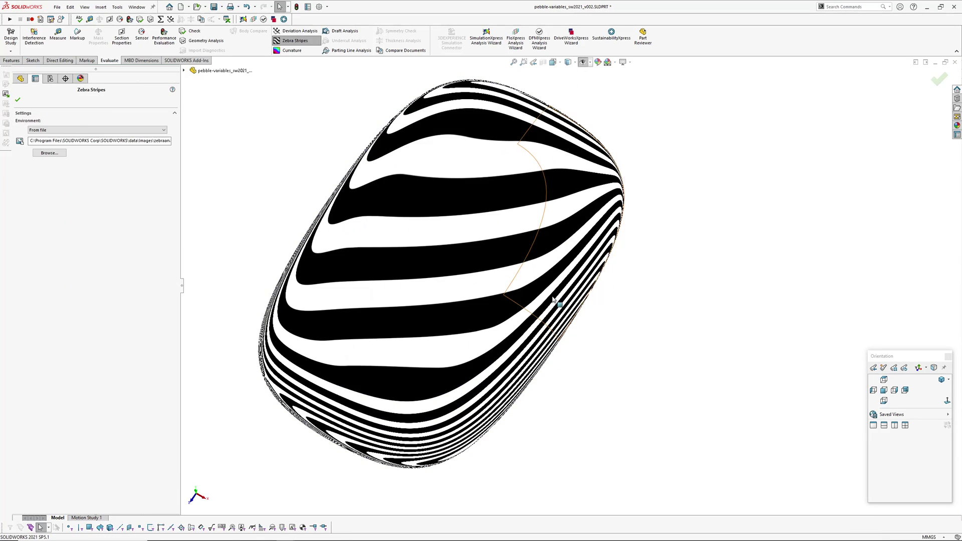
pyautogui.moveTo(686, 283); pyautogui.dragTo(536, 189, button='middle')
pyautogui.scroll(-4, 405, 305)
pyautogui.press('Return')
pyautogui.moveTo(405, 305)
pyautogui.mouseDown(button='middle')
pyautogui.moveTo(404, 277)
pyautogui.moveTo(565, 347)
pyautogui.moveTo(505, 341)
pyautogui.moveTo(516, 331)
pyautogui.moveTo(548, 343)
pyautogui.moveTo(553, 393)
pyautogui.moveTo(539, 410)
pyautogui.moveTo(512, 408)
pyautogui.moveTo(511, 435)
pyautogui.moveTo(527, 353)
pyautogui.moveTo(497, 307)
pyautogui.moveTo(449, 299)
pyautogui.moveTo(576, 279)
pyautogui.moveTo(502, 389)
pyautogui.moveTo(595, 388)
pyautogui.moveTo(548, 294)
pyautogui.moveTo(558, 422)
pyautogui.moveTo(666, 217)
pyautogui.moveTo(494, 238)
pyautogui.moveTo(489, 337)
pyautogui.moveTo(490, 182)
pyautogui.moveTo(491, 205)
pyautogui.mouseUp(button='middle')
pyautogui.scroll(5, 404, 277)
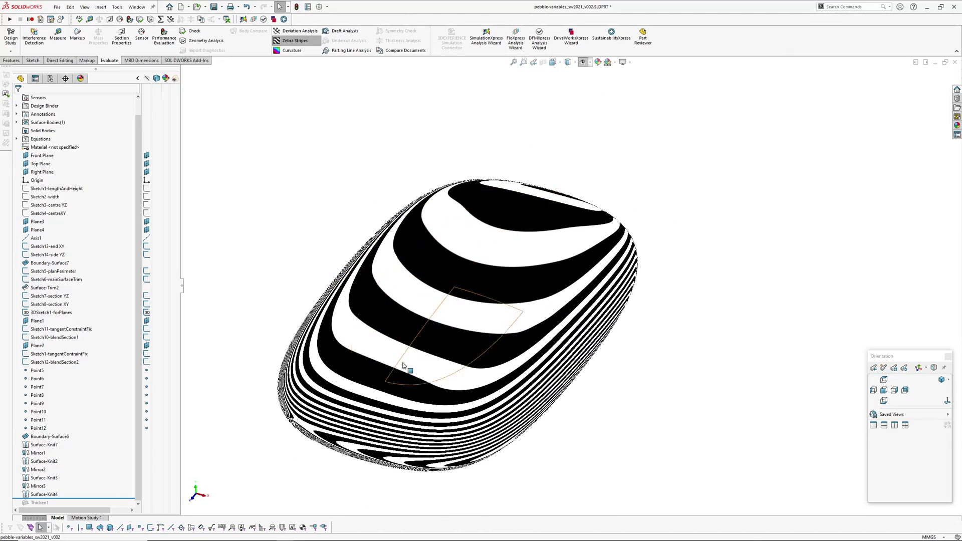
pyautogui.moveTo(749, 279)
pyautogui.mouseDown(button='middle')
pyautogui.moveTo(642, 271)
pyautogui.moveTo(698, 273)
pyautogui.moveTo(641, 309)
pyautogui.moveTo(631, 304)
pyautogui.moveTo(646, 302)
pyautogui.mouseUp(button='middle')
pyautogui.press('Escape')
pyautogui.keyDown('ctrl'); pyautogui.moveTo(683, 206); pyautogui.dragTo(673, 227, button='middle'); pyautogui.keyUp('ctrl')
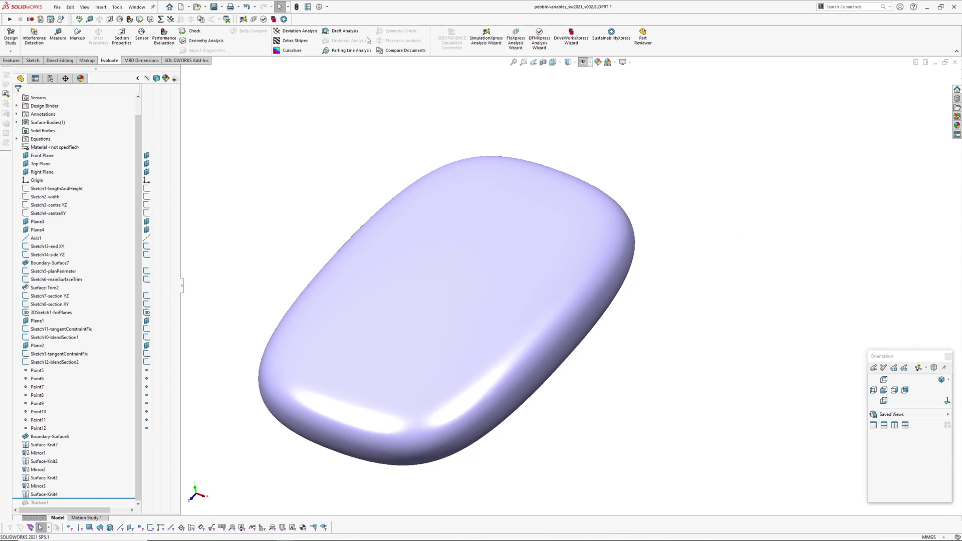
# Run a draft analysis against the Top Plane with an 89 degree draft angle and inspect the colour bands on the pebble.
pyautogui.click(345, 31)
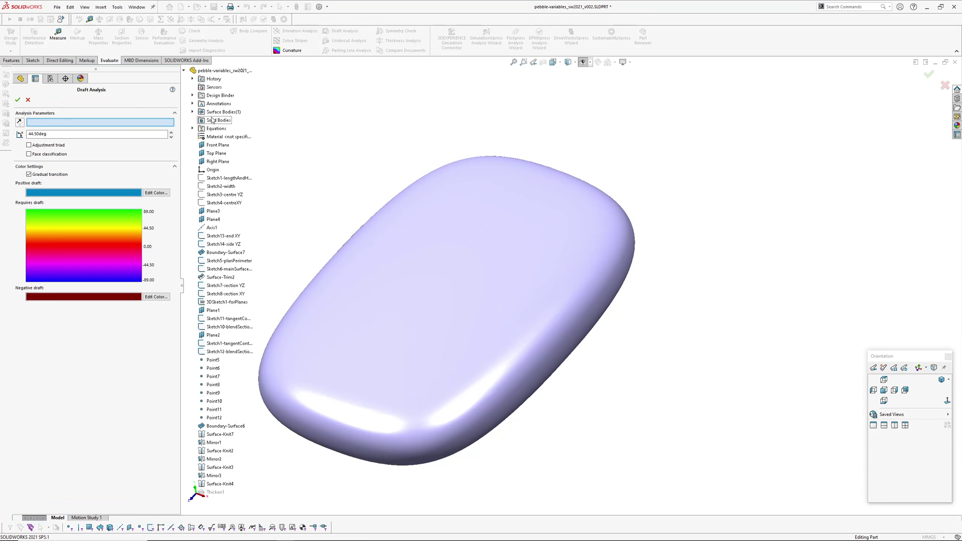
pyautogui.click(216, 153)
pyautogui.doubleClick(60, 134)
pyautogui.write('89')
pyautogui.press('Return')
pyautogui.keyDown('ctrl'); pyautogui.moveTo(350, 297); pyautogui.dragTo(361, 221, button='middle'); pyautogui.keyUp('ctrl')
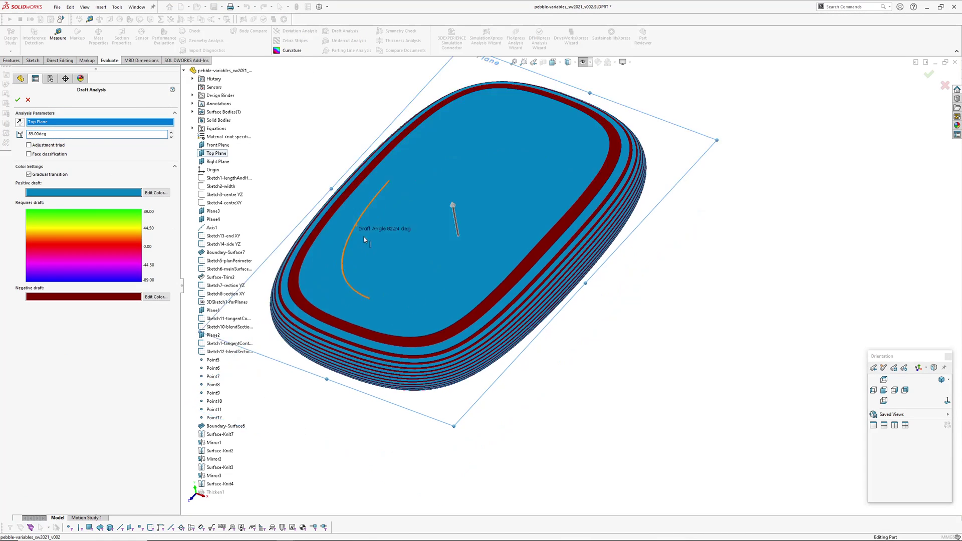
pyautogui.click(18, 100)
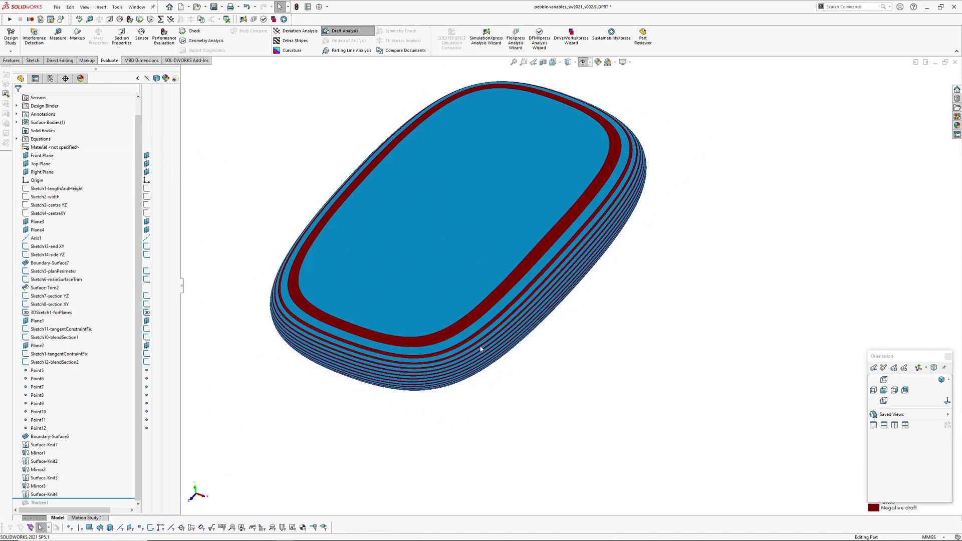
pyautogui.scroll(-3, 442, 354)
pyautogui.moveTo(443, 354); pyautogui.dragTo(613, 172, button='middle')
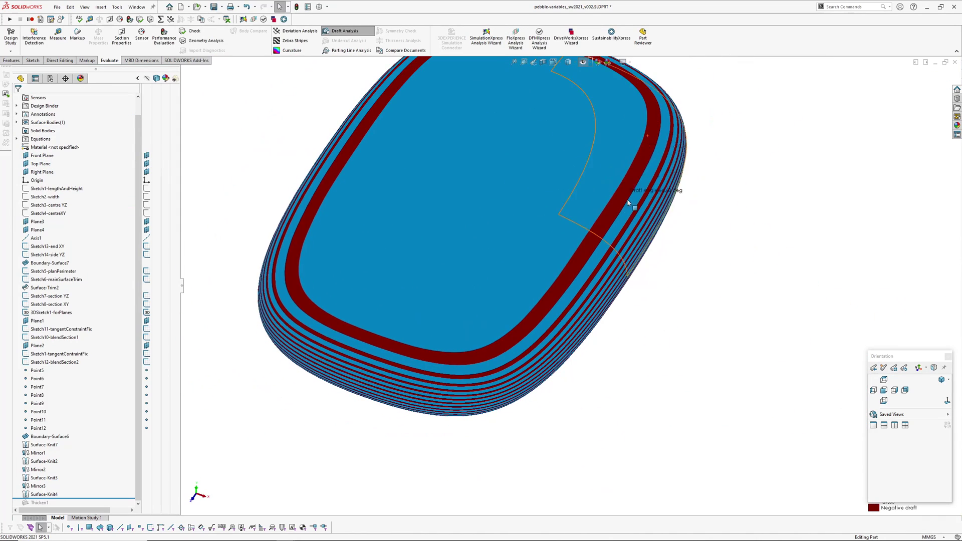
# Reopen the draft analysis and reapply the 89 degree draft angle against the Top Plane.
pyautogui.click(344, 31)
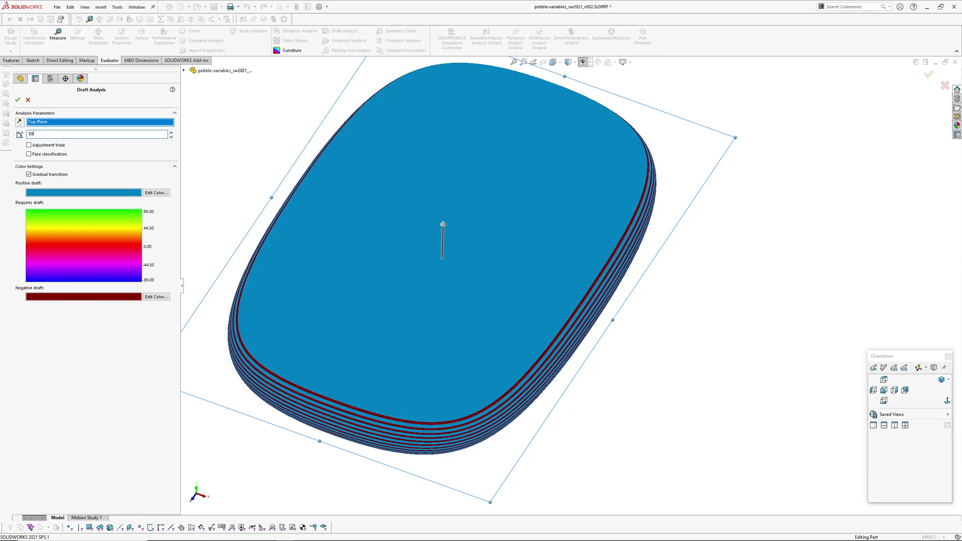
pyautogui.write('89')
pyautogui.press('Return')
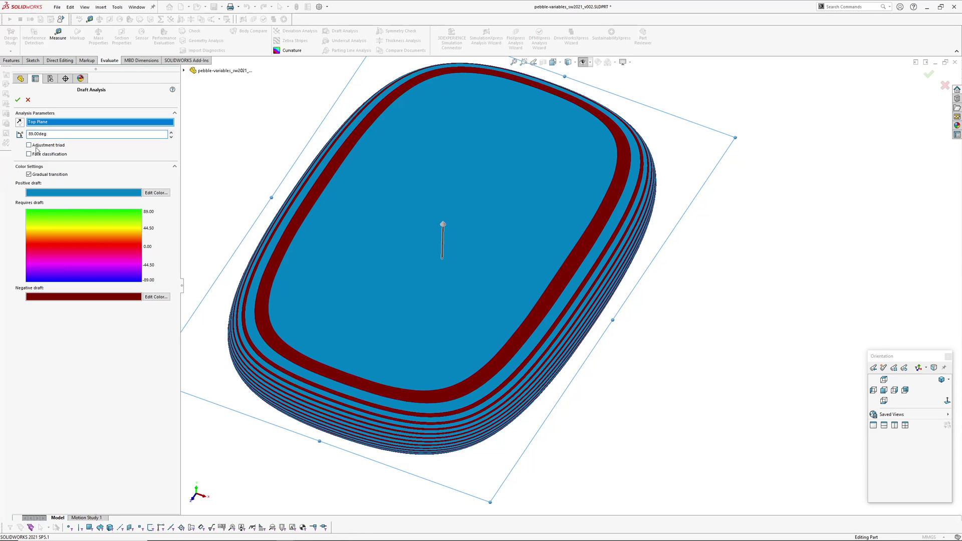
# Turn on the adjustment triad, change the draft direction to examine the bands on the thickened pebble, and exit the analysis.
pyautogui.click(37, 147)
pyautogui.keyDown('ctrl'); pyautogui.moveTo(535, 303); pyautogui.dragTo(502, 263, button='middle'); pyautogui.keyUp('ctrl')
pyautogui.moveTo(502, 264); pyautogui.dragTo(501, 292)
pyautogui.moveTo(500, 292); pyautogui.dragTo(502, 295)
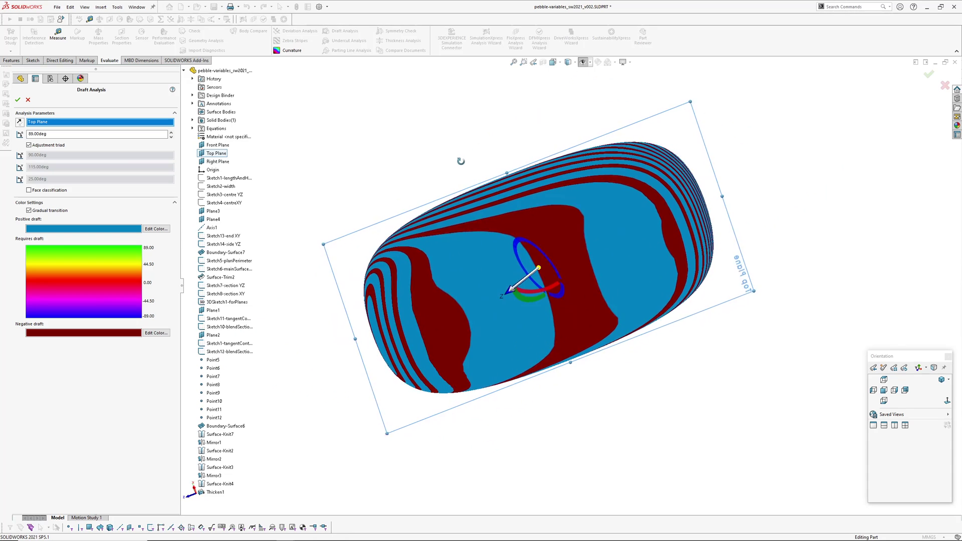
pyautogui.moveTo(459, 160); pyautogui.dragTo(347, 211, button='middle')
pyautogui.press('Escape')
pyautogui.moveTo(347, 211); pyautogui.dragTo(405, 242, button='middle')
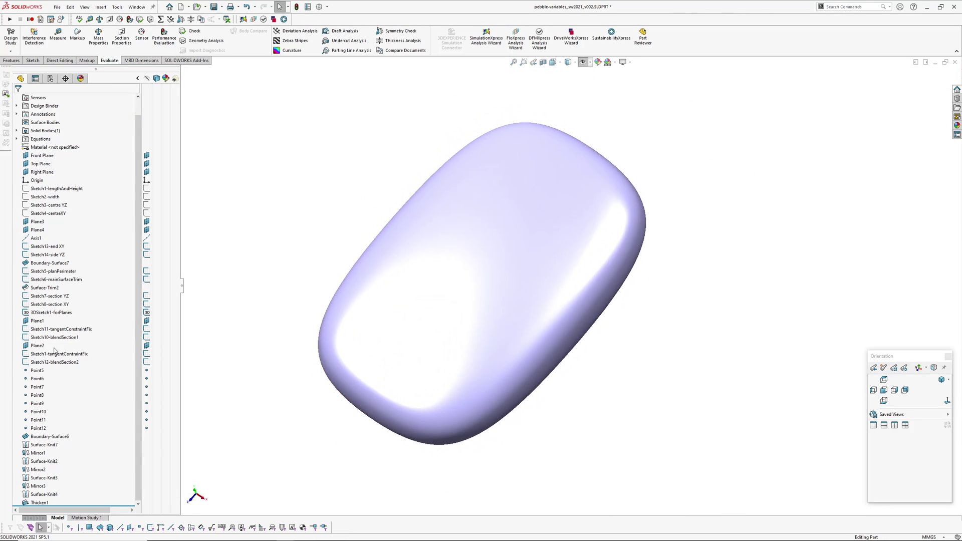
# Open the global variables and equations, set Corner Sharpness to .5, and rebuild the pebble.
pyautogui.click(161, 19)
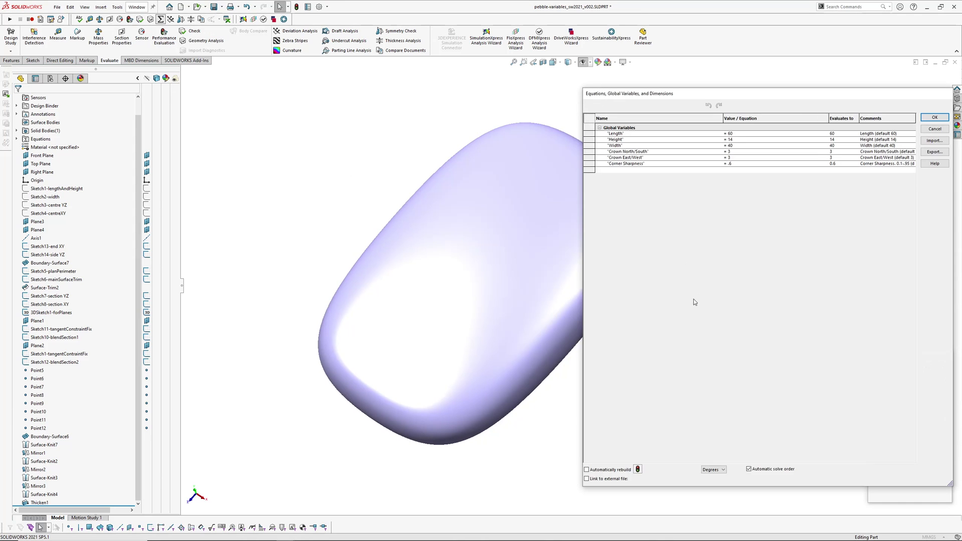
pyautogui.scroll(-1, 478, 179)
pyautogui.moveTo(477, 178); pyautogui.dragTo(451, 221, button='middle')
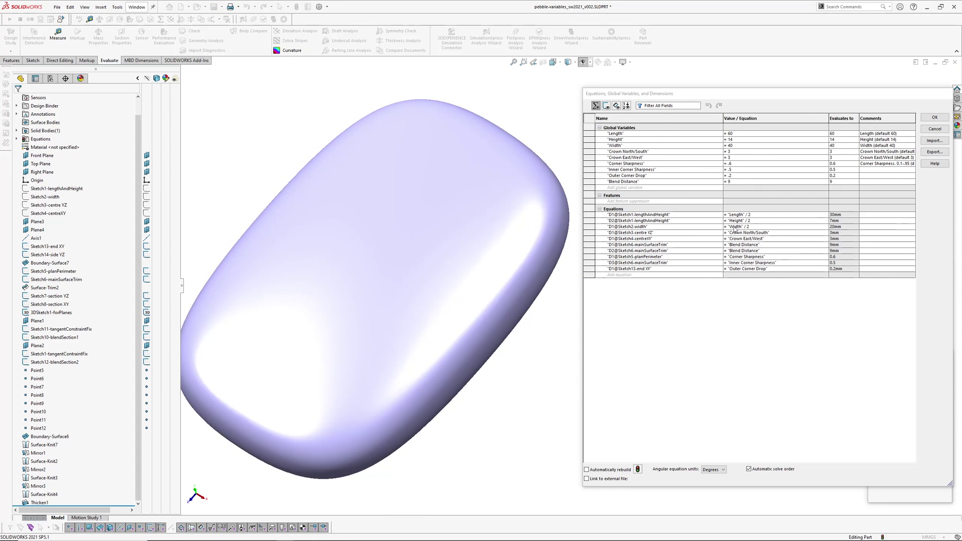
pyautogui.moveTo(373, 266); pyautogui.dragTo(429, 217, button='middle')
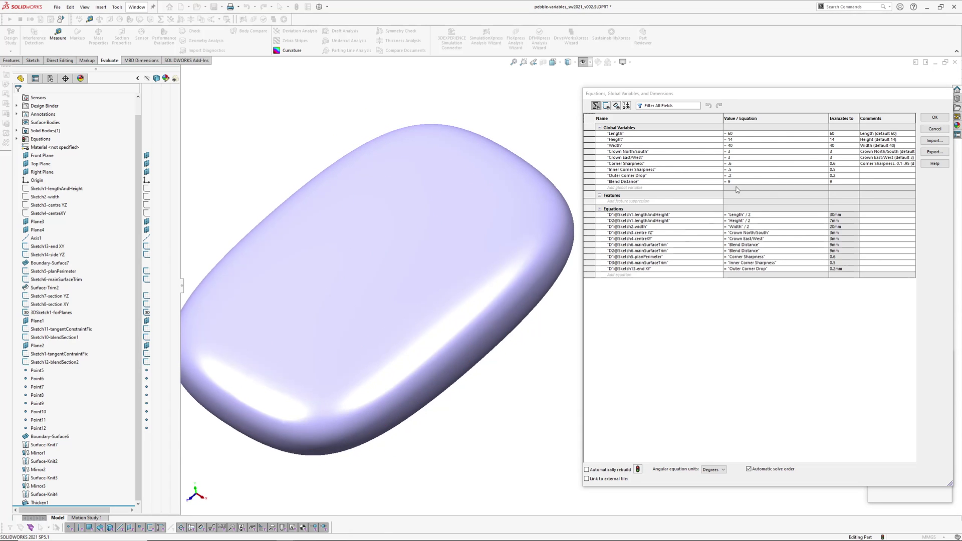
pyautogui.moveTo(464, 305); pyautogui.dragTo(365, 444, button='middle')
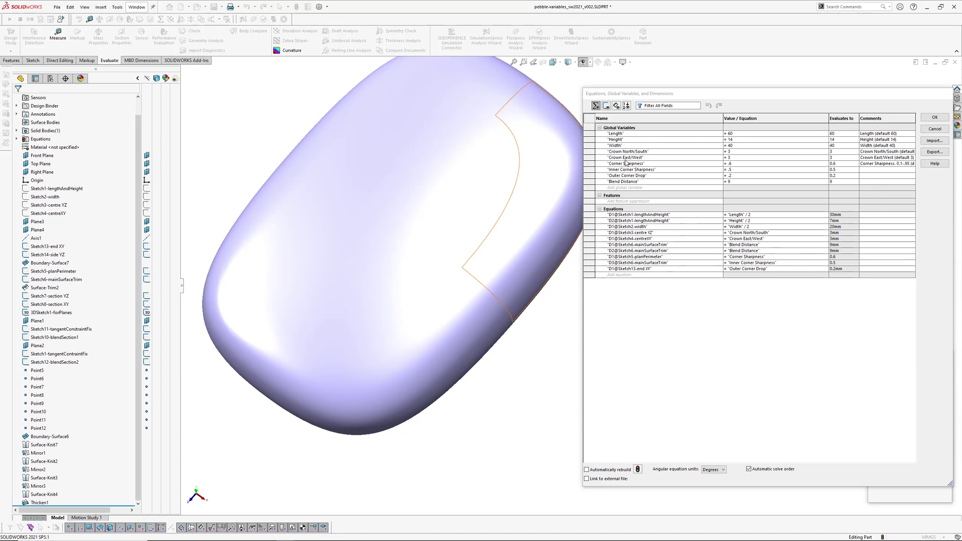
pyautogui.click(736, 164)
pyautogui.press('BackSpace')
pyautogui.write('5')
pyautogui.press('Return')
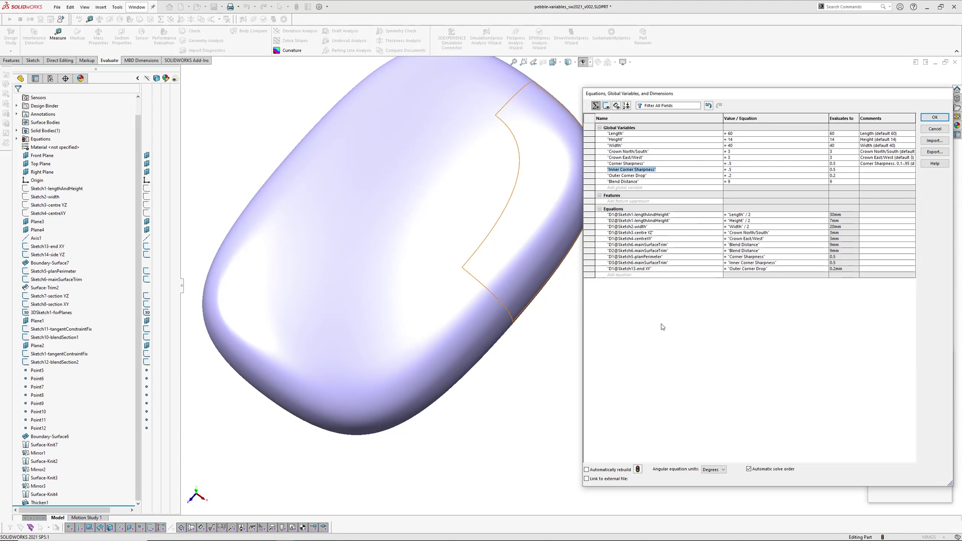
pyautogui.click(638, 468)
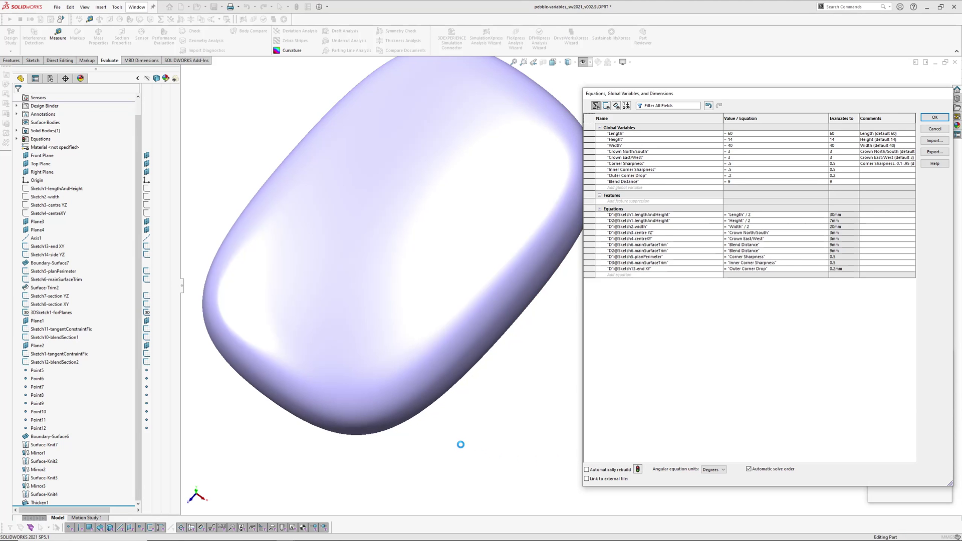
pyautogui.moveTo(490, 345); pyautogui.dragTo(524, 387, button='middle')
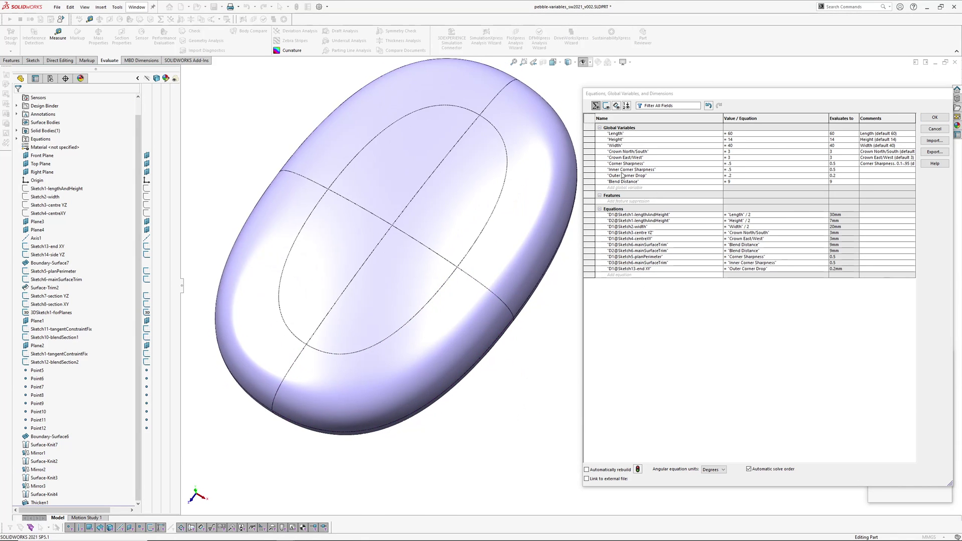
# Try an Inner Corner Sharpness of .4 to examine its effect on the pebble, and restore the variable to .5.
pyautogui.click(736, 170)
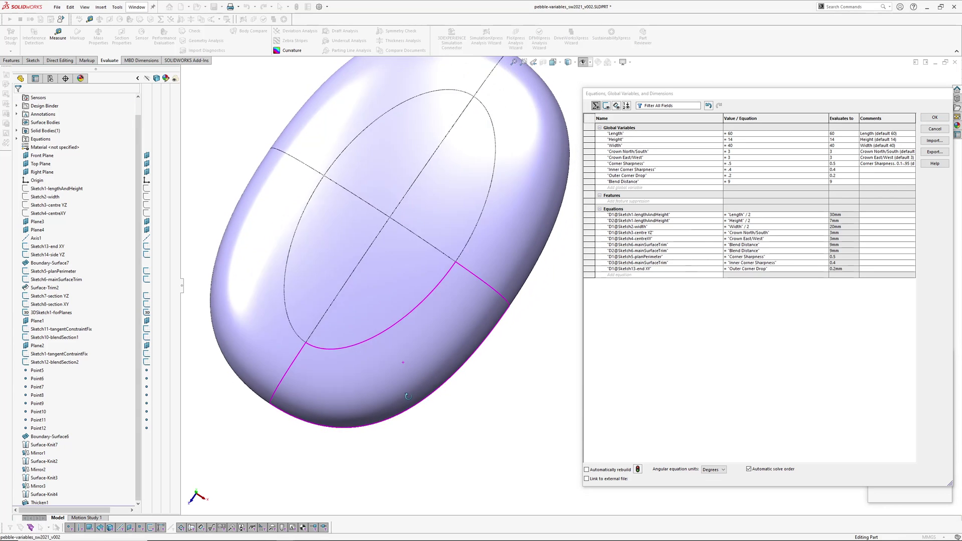
pyautogui.moveTo(377, 345); pyautogui.dragTo(523, 337, button='middle')
pyautogui.click(736, 170)
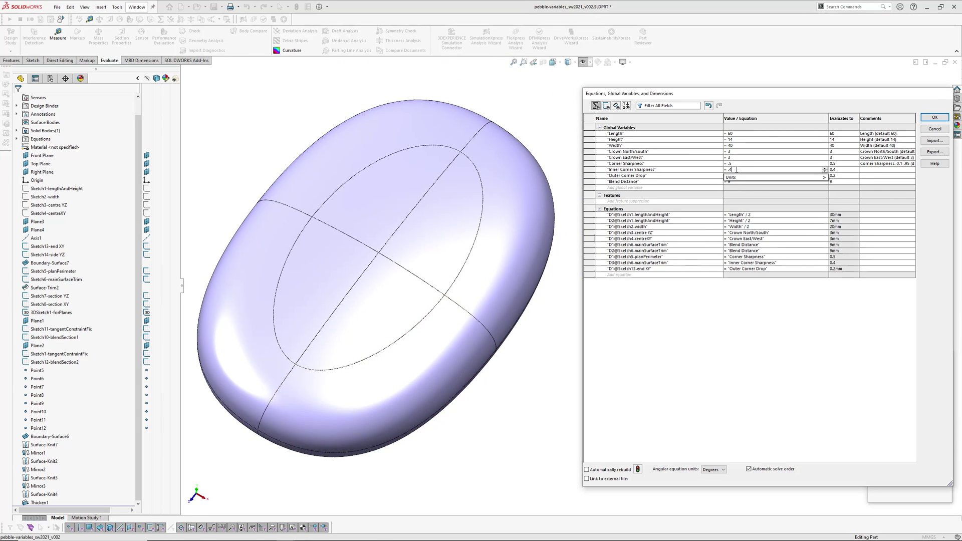
pyautogui.write('5')
pyautogui.press('Tab')
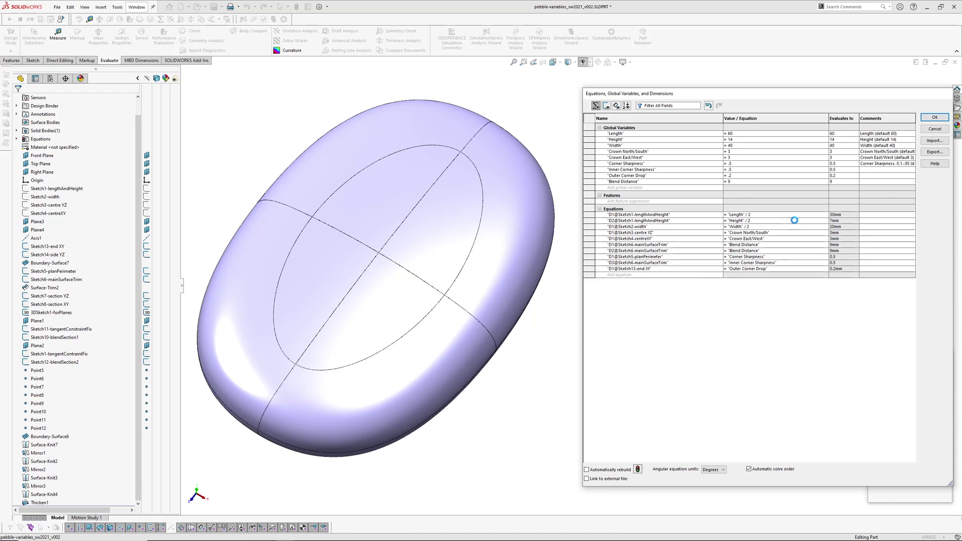
pyautogui.moveTo(524, 211)
pyautogui.mouseDown(button='middle')
pyautogui.moveTo(496, 219)
pyautogui.moveTo(458, 170)
pyautogui.moveTo(501, 208)
pyautogui.moveTo(487, 213)
pyautogui.moveTo(531, 200)
pyautogui.mouseUp(button='middle')
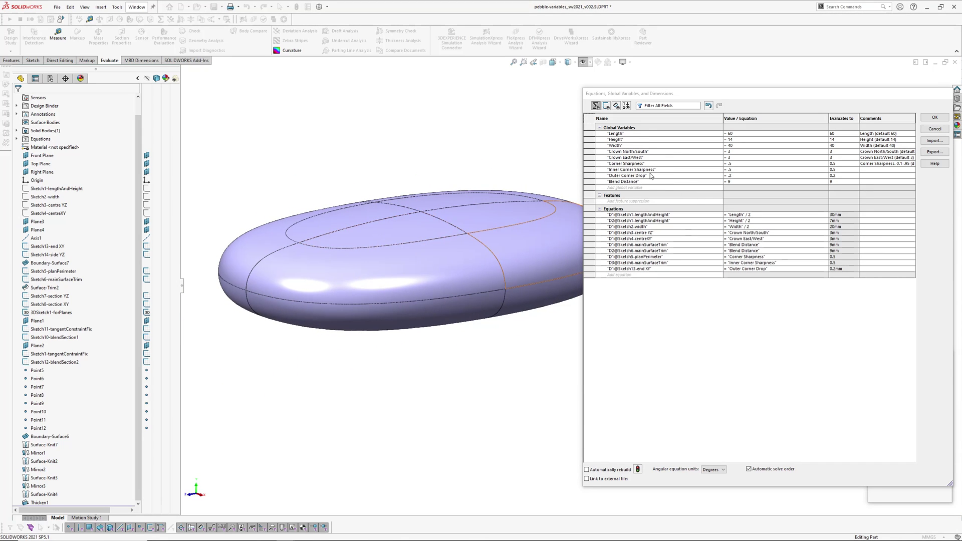
# Set Outer Corner Drop to 2 and Blend Distance to 10.5 in the global variables, rebuilding the pebble and closing the equations.
pyautogui.click(733, 176)
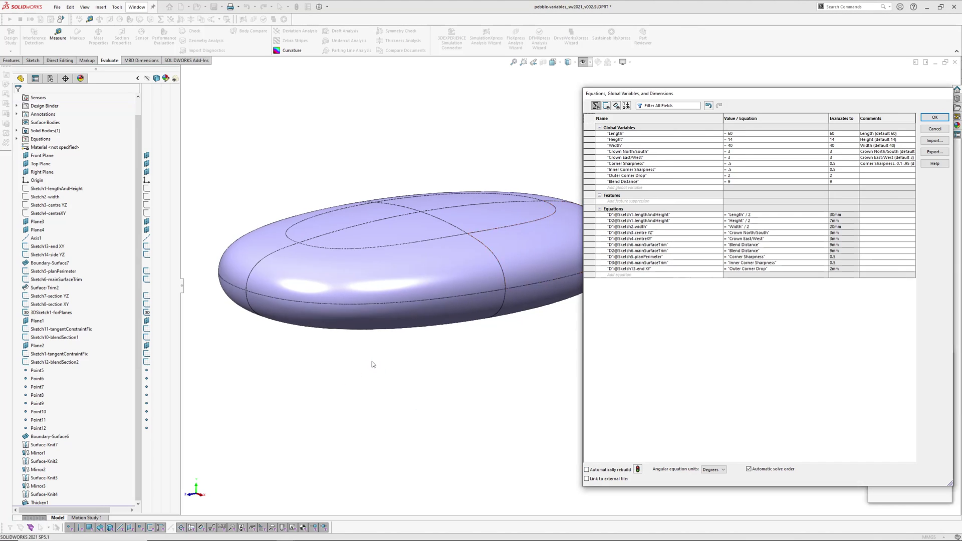
pyautogui.moveTo(381, 298); pyautogui.dragTo(461, 421, button='middle')
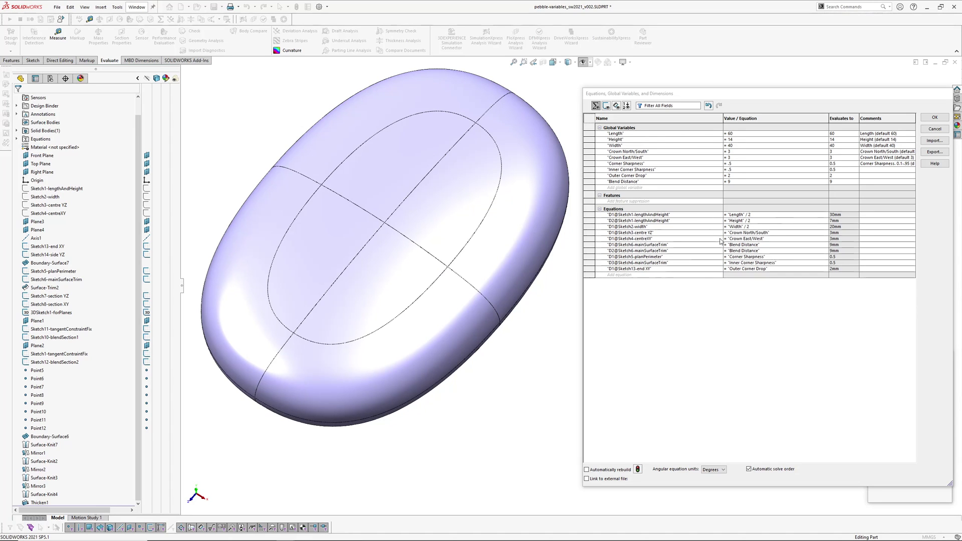
pyautogui.click(735, 182)
pyautogui.write('10.5')
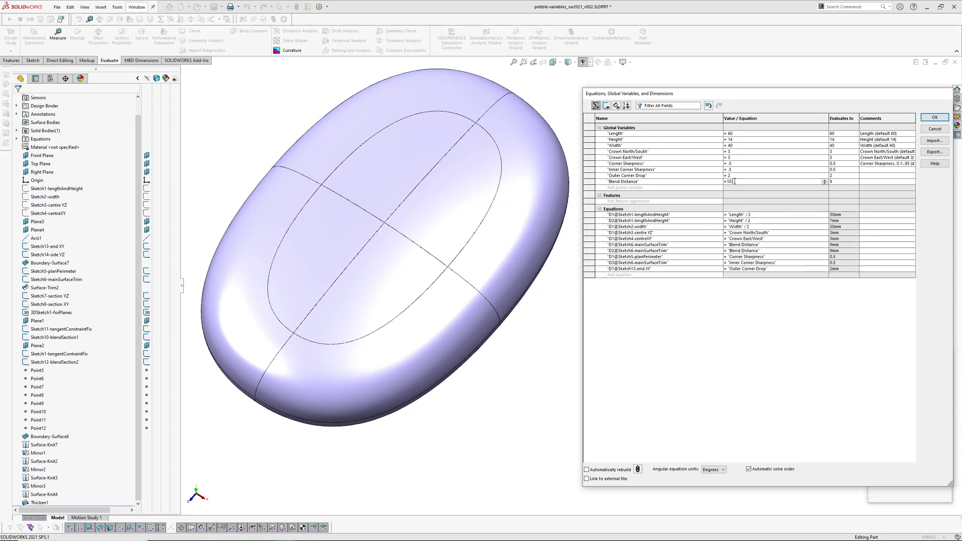
pyautogui.press('Tab')
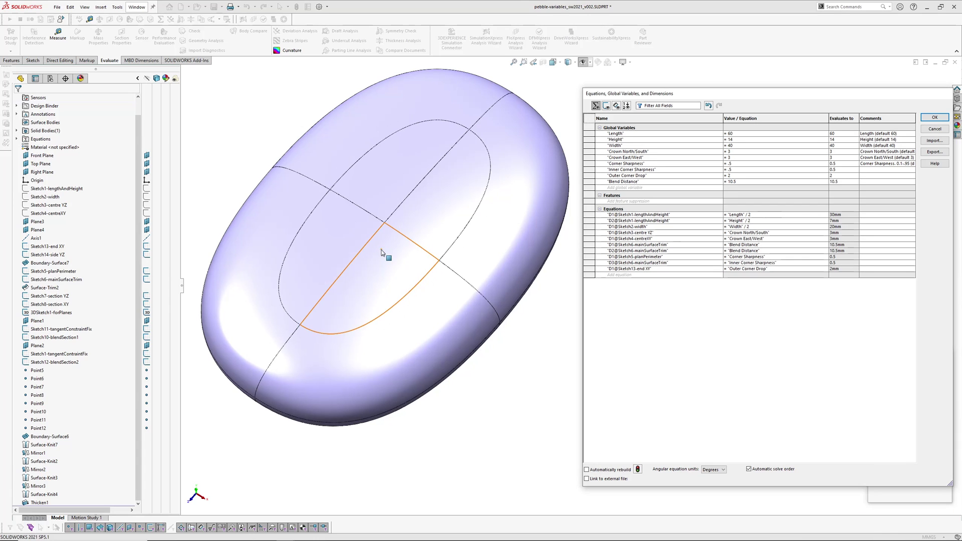
pyautogui.moveTo(421, 331); pyautogui.dragTo(416, 288, button='middle')
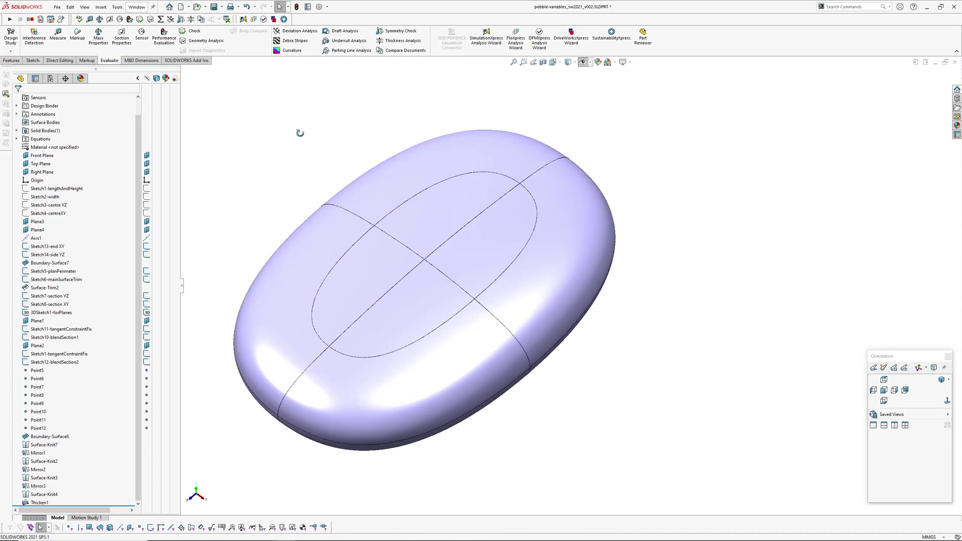
# Show the rounder pebble shaded without edges, inspect its zebra stripes from another angle, and exit the analysis.
pyautogui.click(574, 64)
pyautogui.click(569, 83)
pyautogui.moveTo(588, 163)
pyautogui.mouseDown(button='middle')
pyautogui.moveTo(568, 178)
pyautogui.moveTo(721, 298)
pyautogui.mouseUp(button='middle')
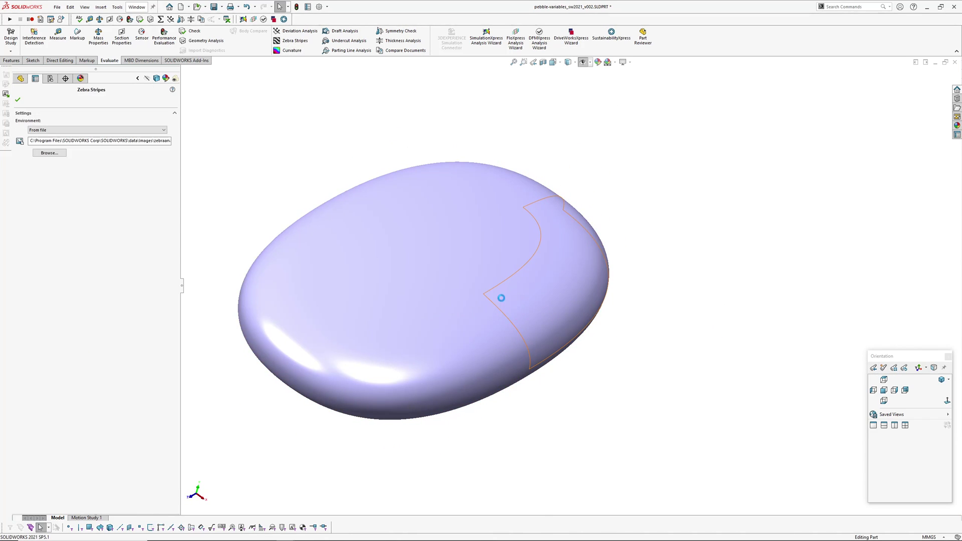
pyautogui.moveTo(505, 301)
pyautogui.mouseDown(button='middle')
pyautogui.moveTo(481, 341)
pyautogui.moveTo(510, 194)
pyautogui.moveTo(496, 282)
pyautogui.moveTo(504, 356)
pyautogui.moveTo(521, 311)
pyautogui.mouseUp(button='middle')
pyautogui.press('Escape')
pyautogui.moveTo(511, 270); pyautogui.dragTo(408, 377, button='middle')
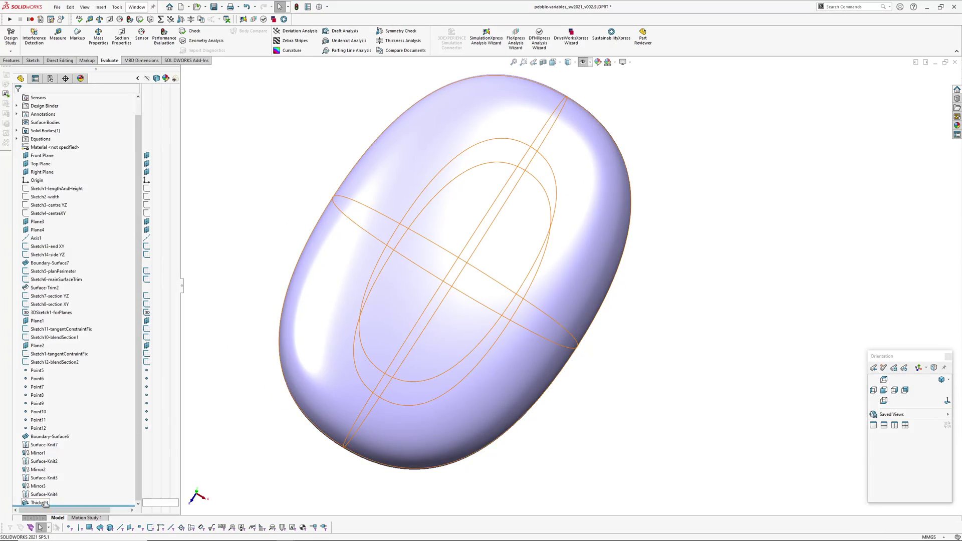
pyautogui.click(44, 502)
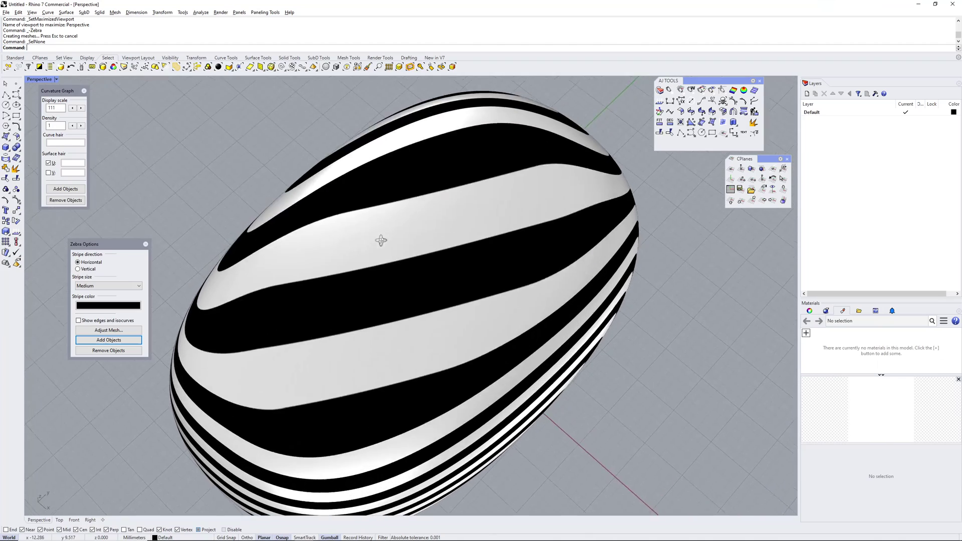
# Switch to Rhino and refine the imported pebble's zebra analysis mesh with a maximum edge length of .2.
pyautogui.moveTo(382, 183); pyautogui.dragTo(383, 218, button='right')
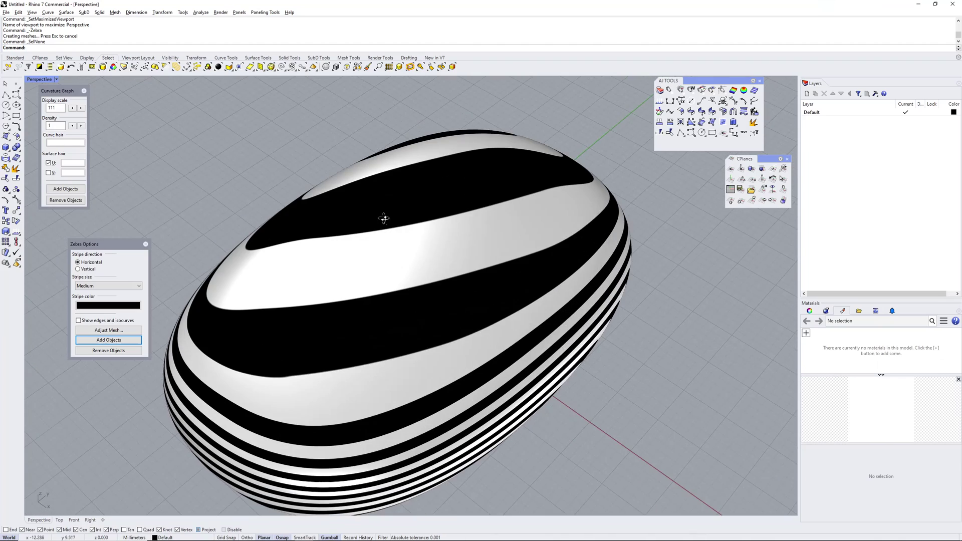
pyautogui.moveTo(452, 258); pyautogui.dragTo(467, 244, button='right')
pyautogui.scroll(6, 472, 212)
pyautogui.scroll(-7, 477, 272)
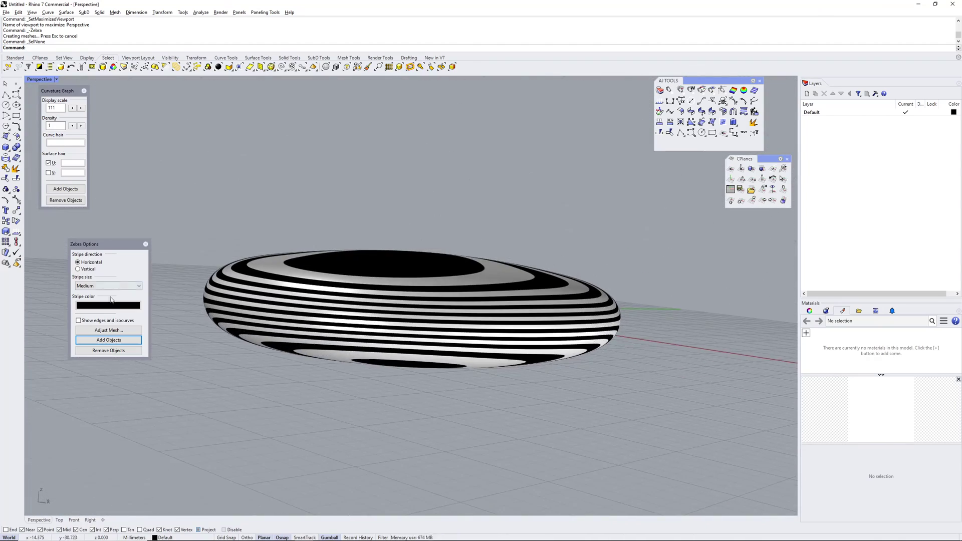
pyautogui.click(105, 333)
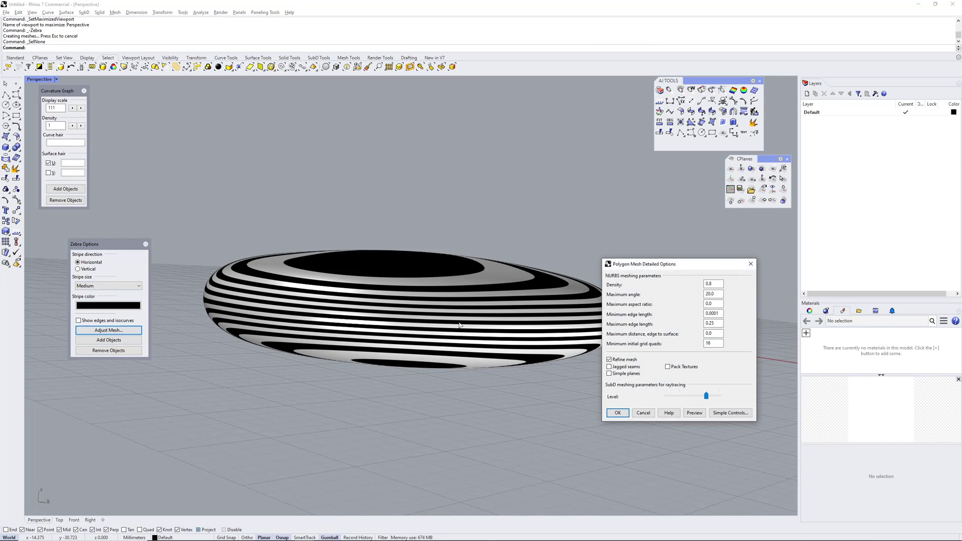
pyautogui.moveTo(646, 426); pyautogui.dragTo(688, 445, button='right')
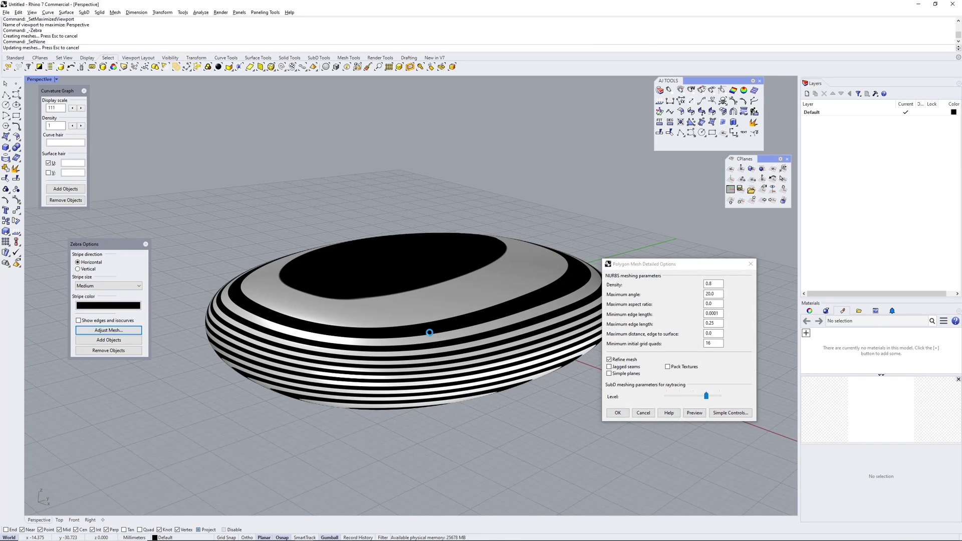
pyautogui.scroll(8, 456, 329)
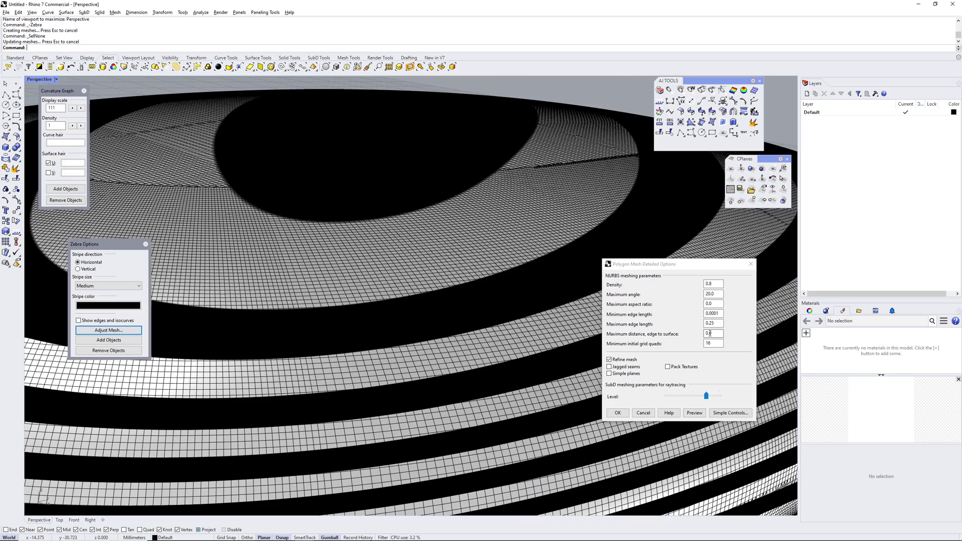
pyautogui.click(716, 323)
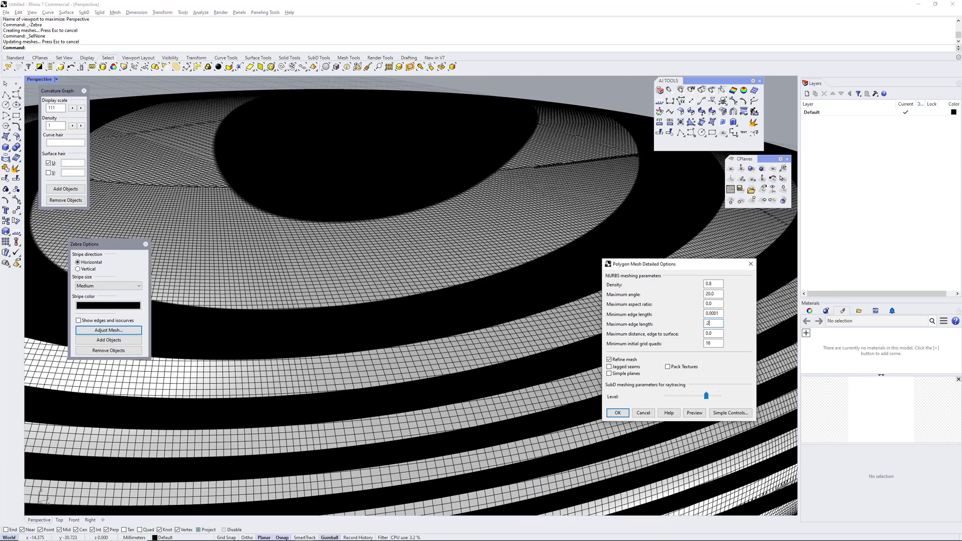
pyautogui.write('.2')
pyautogui.press('Return')
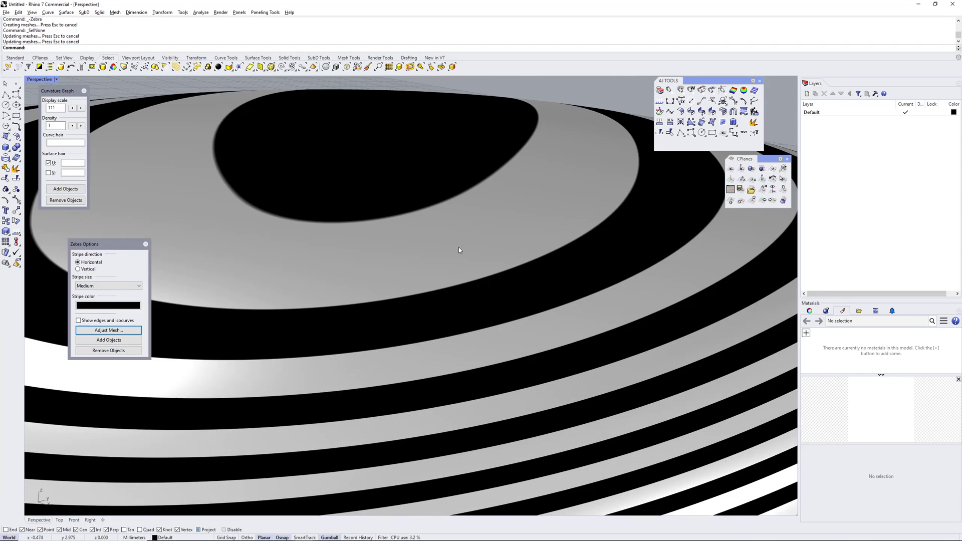
# Inspect the refined zebra stripes across the pebble's blends from several angles and close the zebra analysis.
pyautogui.moveTo(458, 247)
pyautogui.mouseDown(button='right')
pyautogui.moveTo(534, 290)
pyautogui.moveTo(563, 258)
pyautogui.moveTo(569, 310)
pyautogui.moveTo(572, 252)
pyautogui.moveTo(503, 266)
pyautogui.moveTo(407, 257)
pyautogui.moveTo(584, 268)
pyautogui.mouseUp(button='right')
pyautogui.scroll(-8, 480, 262)
pyautogui.scroll(7, 540, 287)
pyautogui.scroll(6, 571, 300)
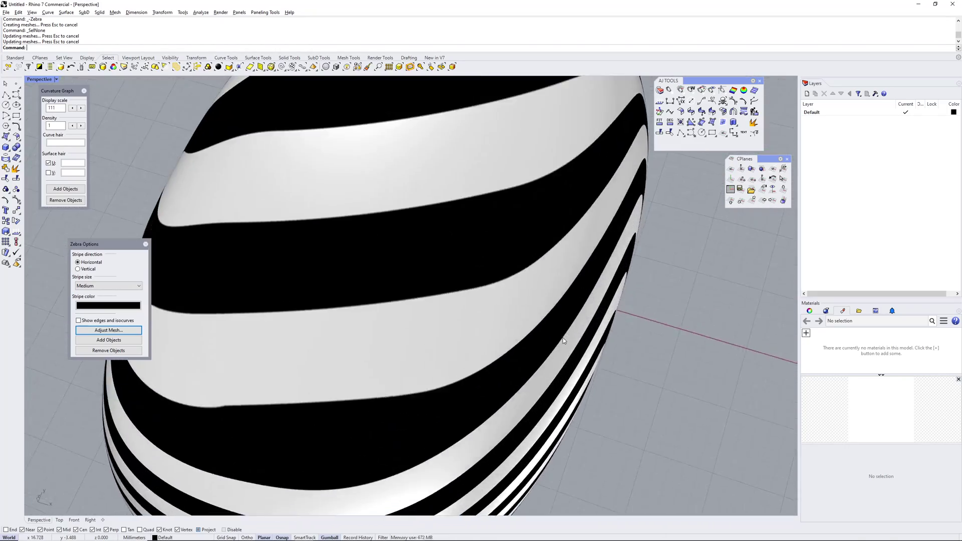
pyautogui.scroll(-5, 561, 335)
pyautogui.moveTo(561, 335); pyautogui.dragTo(464, 311, button='right')
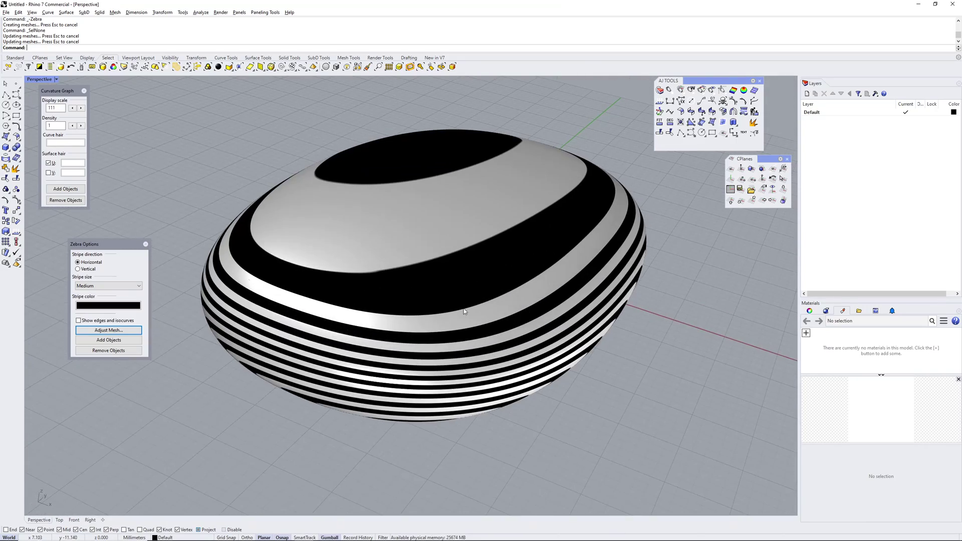
pyautogui.click(144, 245)
# Examine the pebble's isocurves and extract the upper corner blend surface nearest the viewer from the closed polysurface.
pyautogui.click(321, 257)
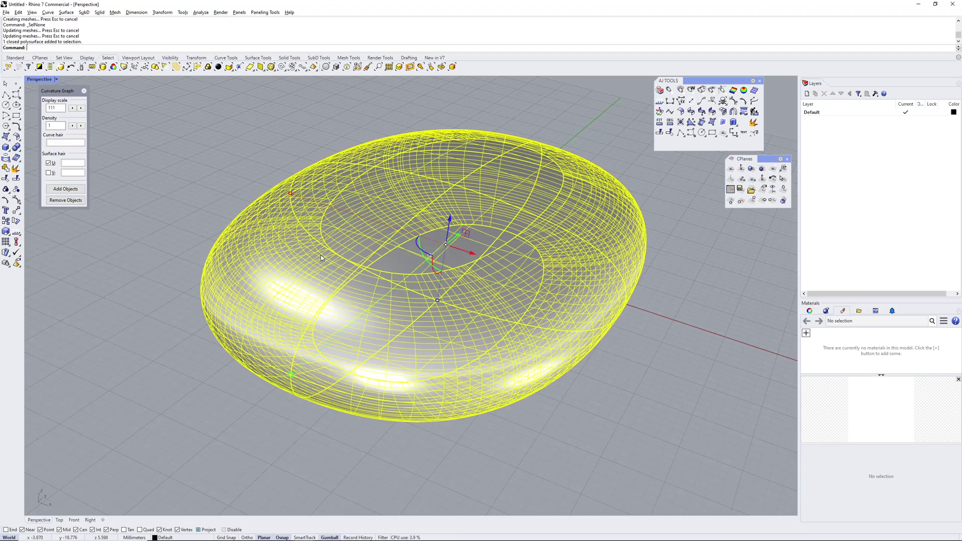
pyautogui.click(209, 147)
pyautogui.moveTo(501, 291); pyautogui.dragTo(489, 318, button='right')
pyautogui.moveTo(540, 282); pyautogui.dragTo(516, 287, button='right')
pyautogui.moveTo(461, 301)
pyautogui.mouseDown(button='right')
pyautogui.moveTo(470, 337)
pyautogui.moveTo(468, 315)
pyautogui.mouseUp(button='right')
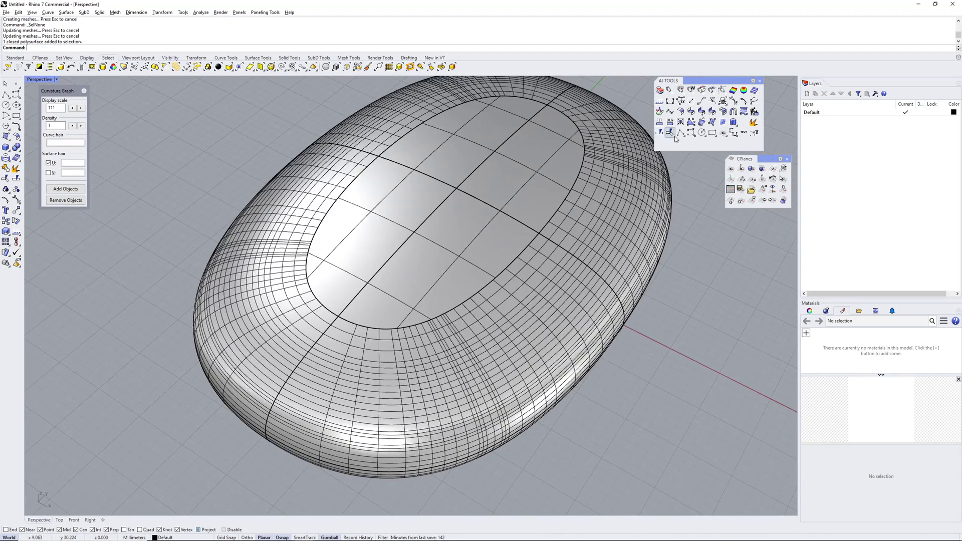
pyautogui.click(754, 124)
pyautogui.click(506, 347)
pyautogui.rightClick(622, 421)
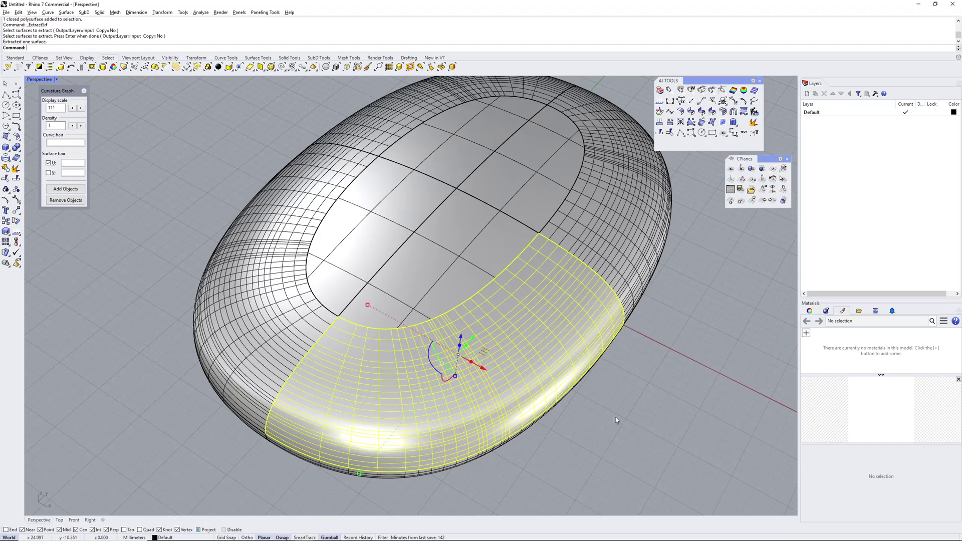
# Display the extracted blend surface's control points, examine their layout, and hide them again.
pyautogui.moveTo(622, 421); pyautogui.dragTo(632, 408, button='right')
pyautogui.press('F10')
pyautogui.moveTo(515, 330); pyautogui.dragTo(507, 300, button='right')
pyautogui.click(504, 295)
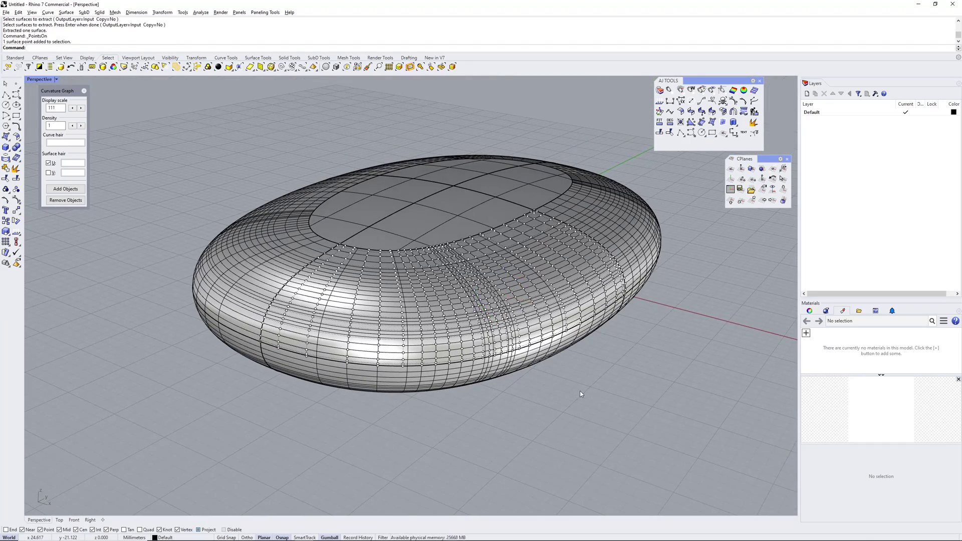
pyautogui.press('F10')
pyautogui.press('F11')
# Run the What command on the extracted blend surface, check its degree and control point counts, and close the description.
pyautogui.click(515, 276)
pyautogui.write('What')
pyautogui.press('Return')
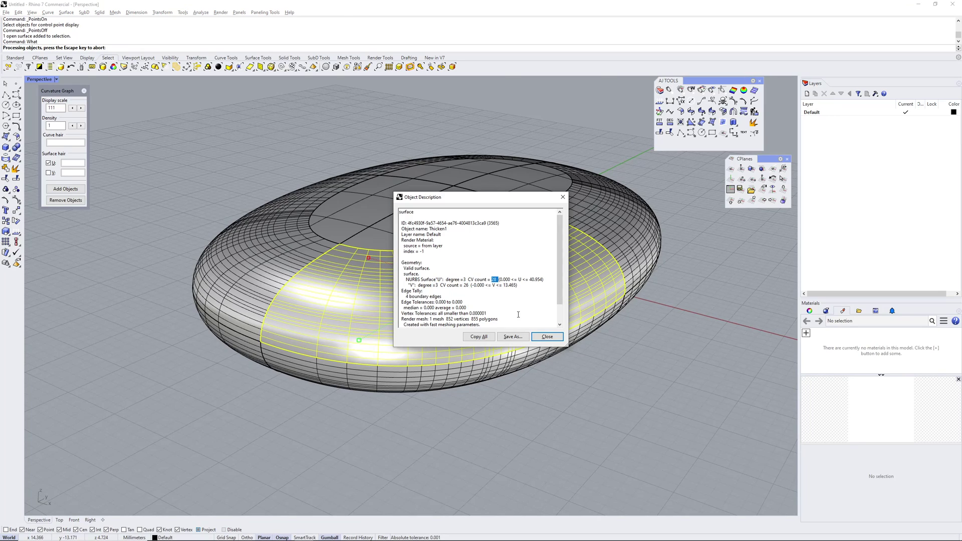
pyautogui.click(543, 342)
pyautogui.moveTo(544, 341); pyautogui.dragTo(572, 400, button='right')
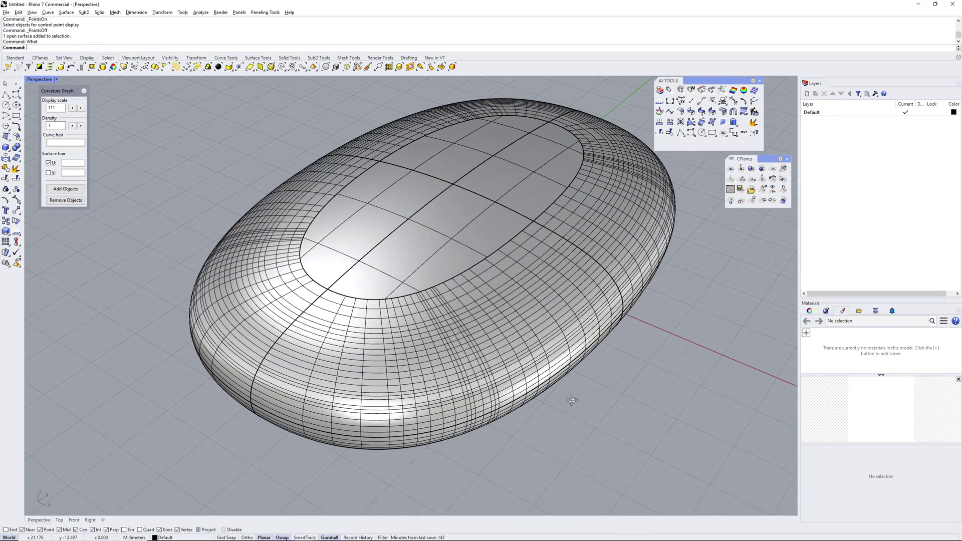
# Display the curvature graph on the extracted blend surface, examine its hairs along the surface, and close the graph.
pyautogui.click(457, 308)
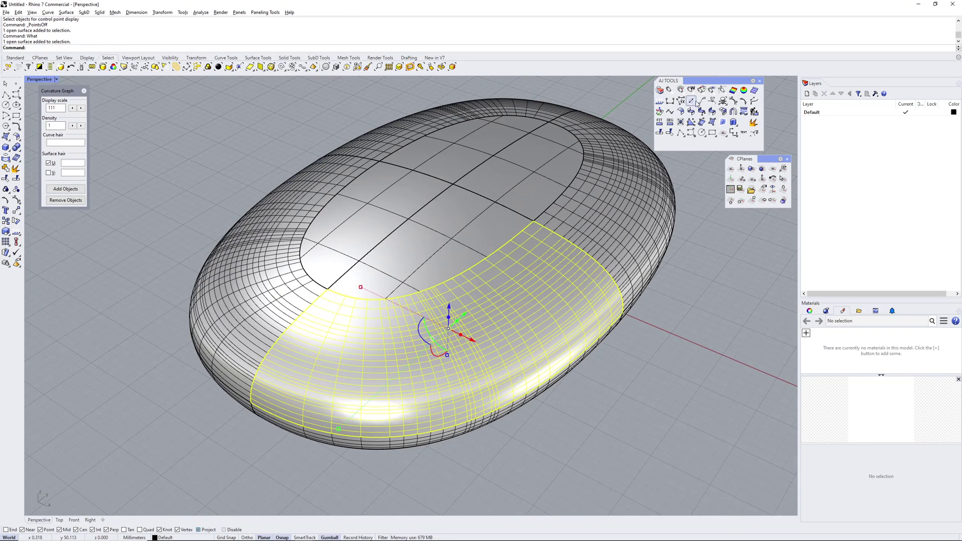
pyautogui.click(700, 103)
pyautogui.scroll(5, 446, 266)
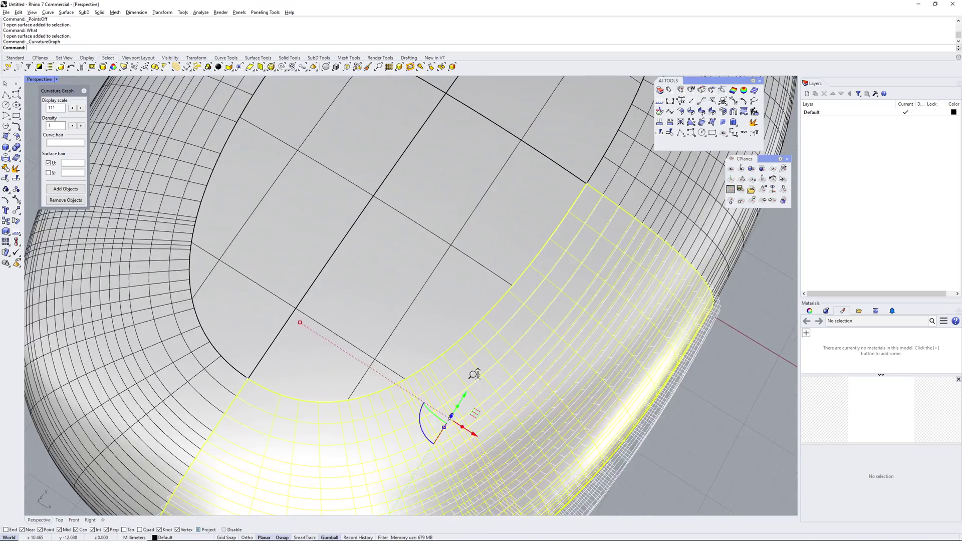
pyautogui.scroll(2, 339, 413)
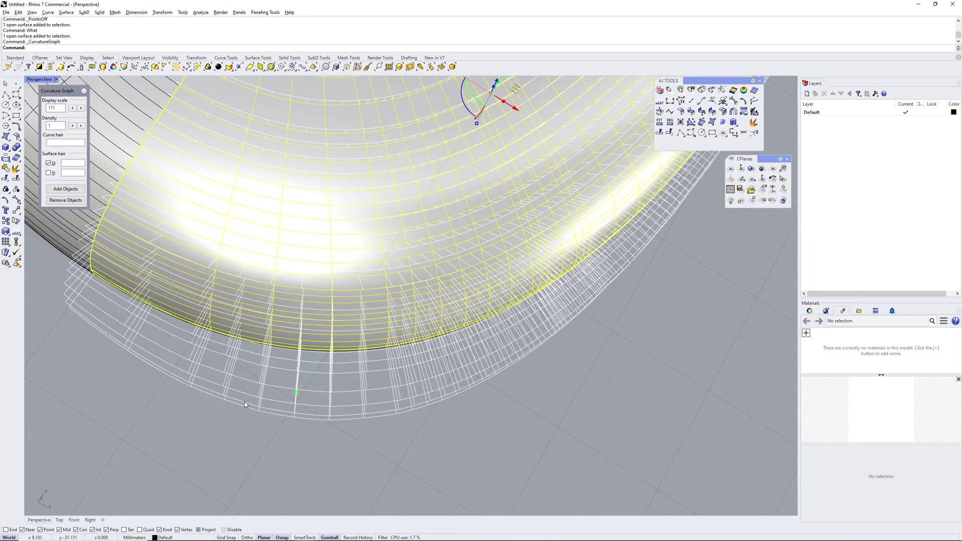
pyautogui.scroll(-6, 372, 438)
pyautogui.moveTo(372, 438); pyautogui.dragTo(400, 275, button='right')
pyautogui.click(576, 343)
pyautogui.moveTo(576, 343); pyautogui.dragTo(510, 342, button='right')
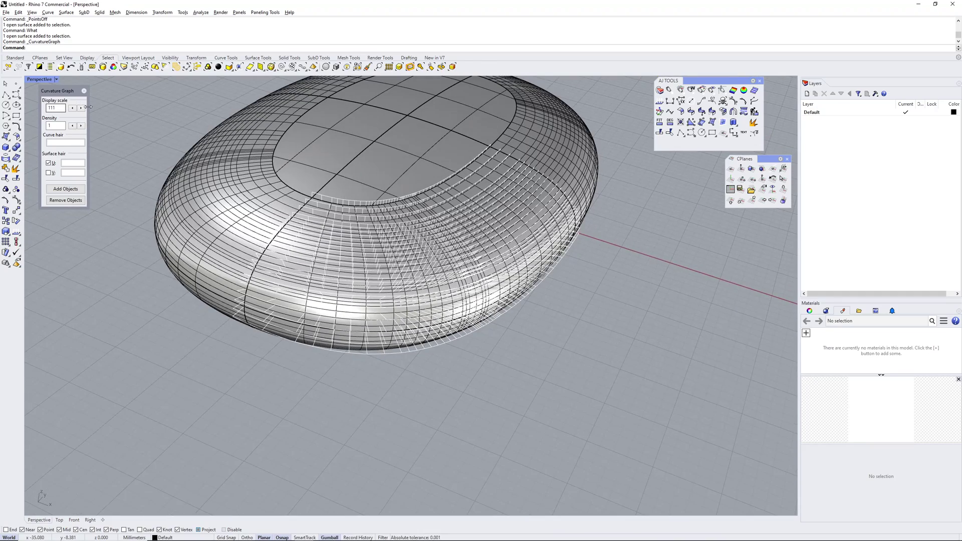
pyautogui.click(84, 92)
# Run the EMap environment map analysis on all of the pebble's surfaces and examine the reflections.
pyautogui.moveTo(350, 211); pyautogui.dragTo(430, 207, button='right')
pyautogui.scroll(2, 429, 206)
pyautogui.moveTo(297, 240); pyautogui.dragTo(442, 283, button='right')
pyautogui.hotkey('ctrl', 'a')
pyautogui.write('EMap')
pyautogui.press('Return')
pyautogui.click(530, 329)
pyautogui.keyDown('shift'); pyautogui.moveTo(389, 282); pyautogui.dragTo(455, 276, button='right'); pyautogui.keyUp('shift')
# Switch to SOLIDWORKS, highlight the Sketch10-blendSection1 curve, examine how it runs across the corner blend, and clear the selection.
pyautogui.hotkey('alt', 'Tab')
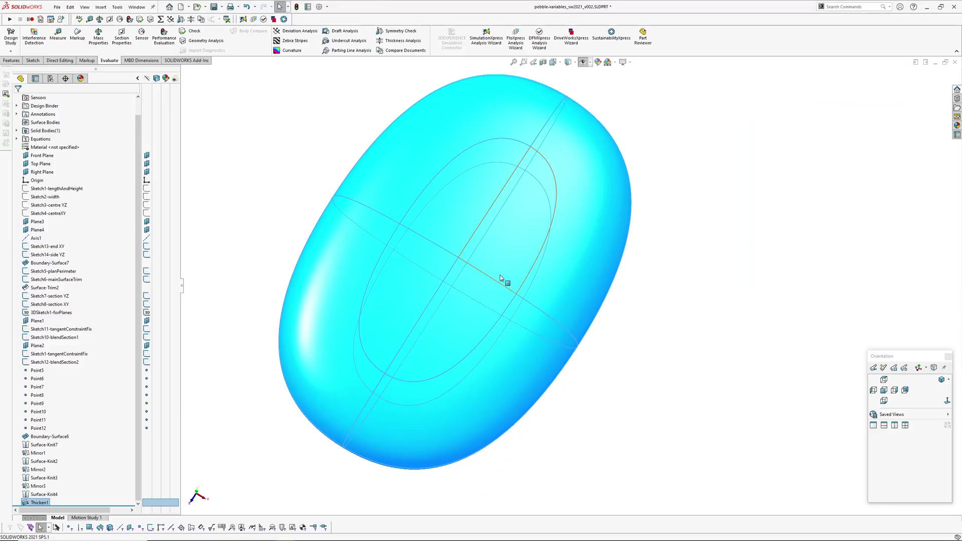
pyautogui.click(670, 343)
pyautogui.moveTo(620, 377); pyautogui.dragTo(621, 344, button='middle')
pyautogui.scroll(-4, 536, 317)
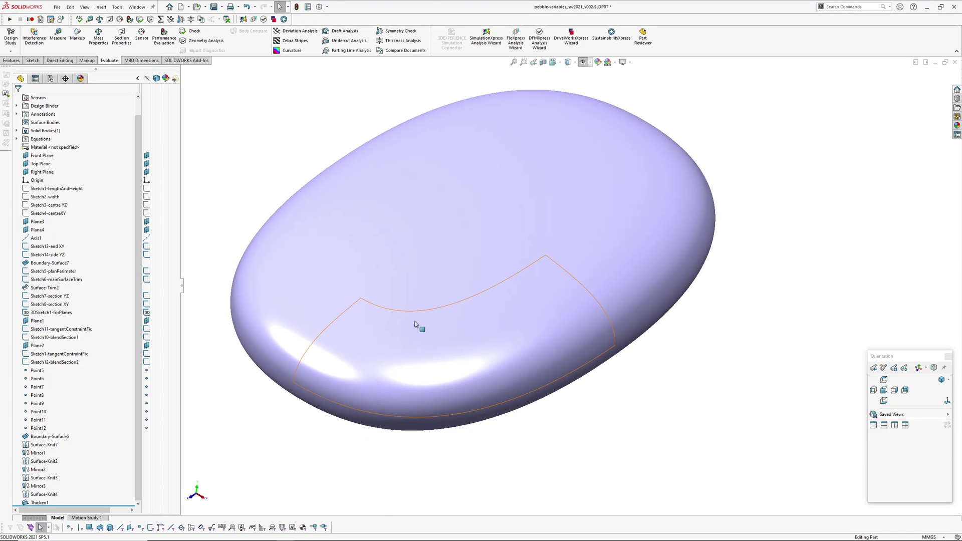
pyautogui.click(54, 338)
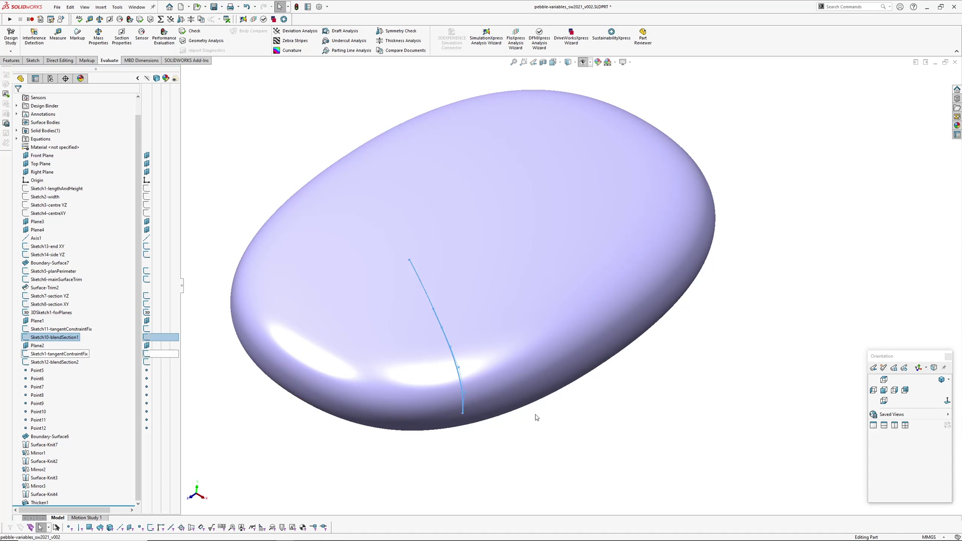
pyautogui.moveTo(591, 355)
pyautogui.mouseDown(button='middle')
pyautogui.moveTo(548, 348)
pyautogui.moveTo(530, 366)
pyautogui.mouseUp(button='middle')
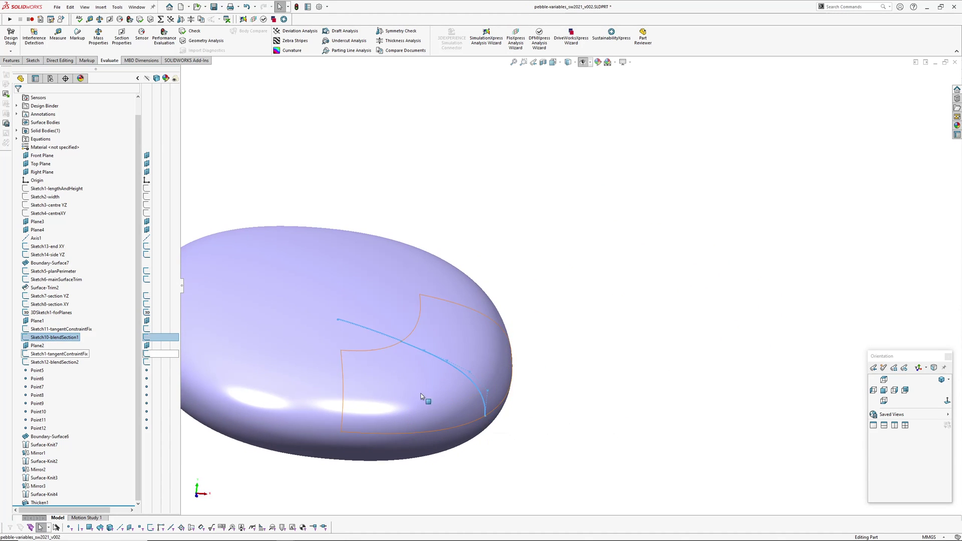
pyautogui.click(611, 342)
# Examine the shaded pebble's highlights and overall shape from several angles and distances.
pyautogui.scroll(2, 556, 367)
pyautogui.moveTo(575, 339)
pyautogui.mouseDown(button='middle')
pyautogui.moveTo(513, 366)
pyautogui.moveTo(519, 437)
pyautogui.mouseUp(button='middle')
pyautogui.scroll(-4, 484, 325)
pyautogui.scroll(5, 483, 325)
pyautogui.moveTo(466, 336); pyautogui.dragTo(488, 275, button='middle')
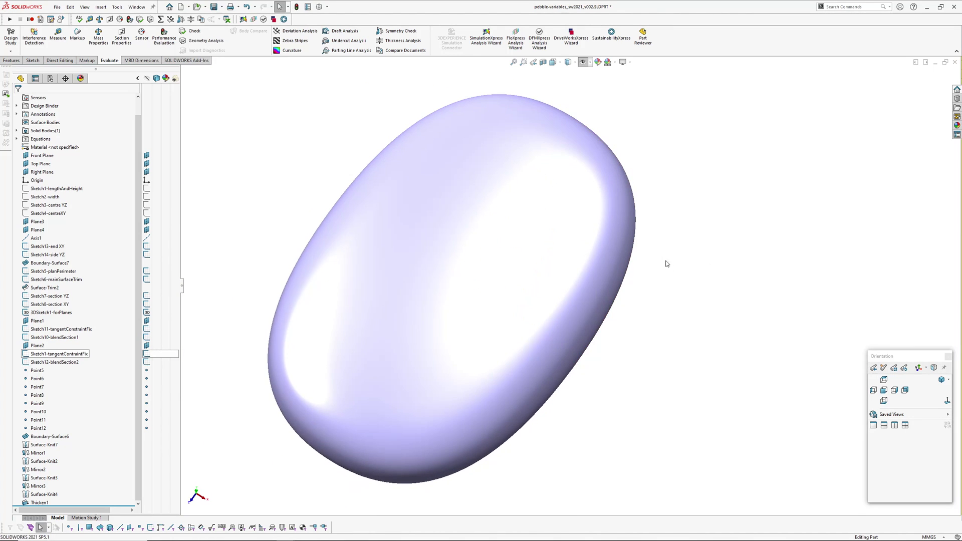
pyautogui.moveTo(667, 263); pyautogui.dragTo(739, 219, button='middle')
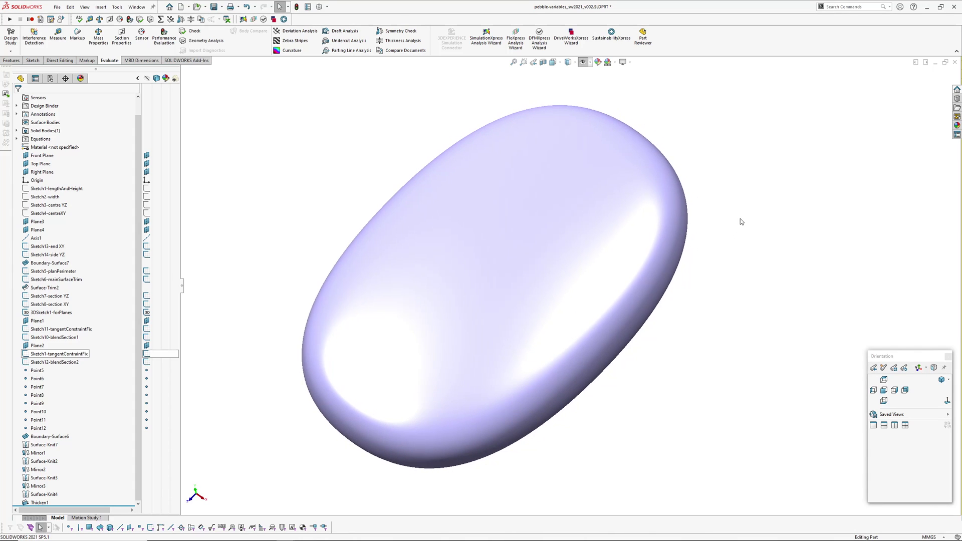